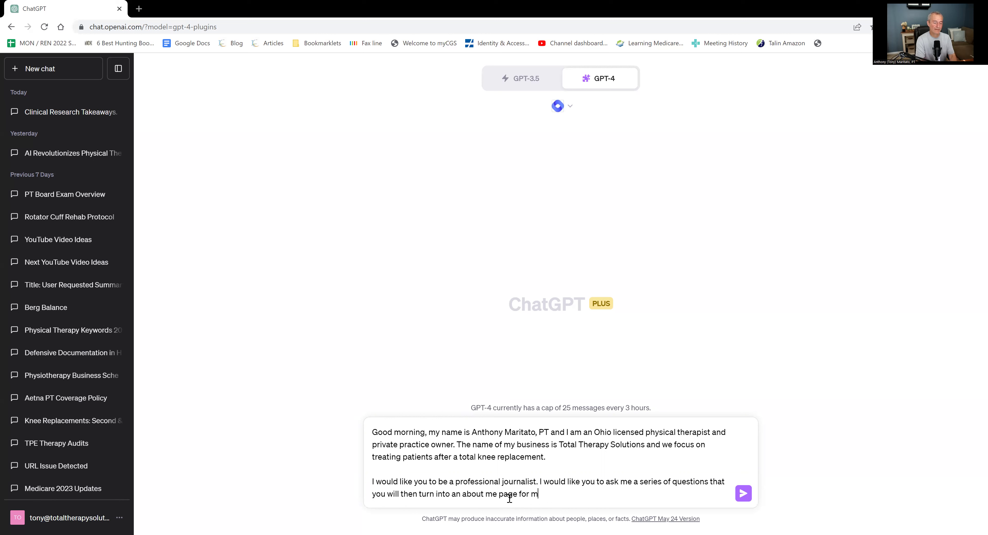
type("website. My current web")
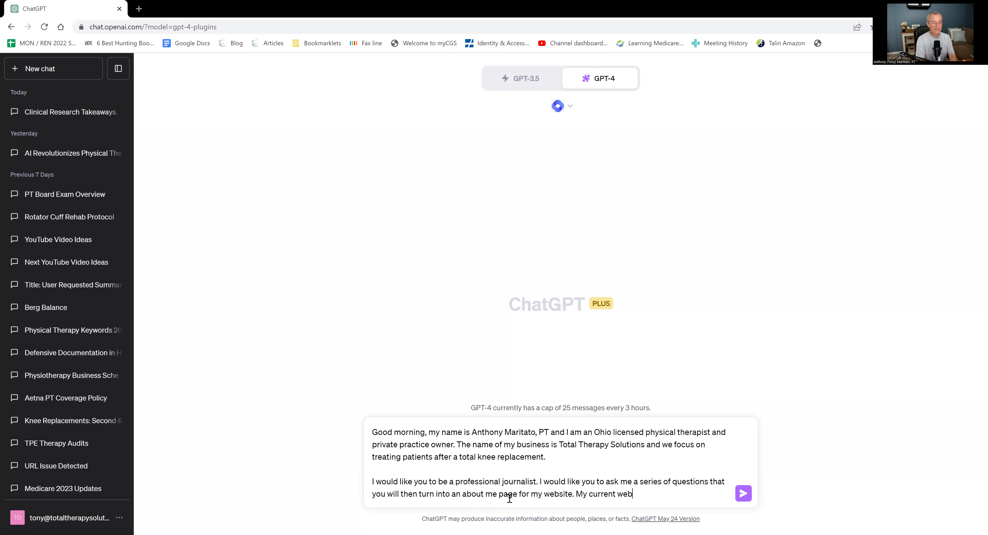
type("site is www.totalt")
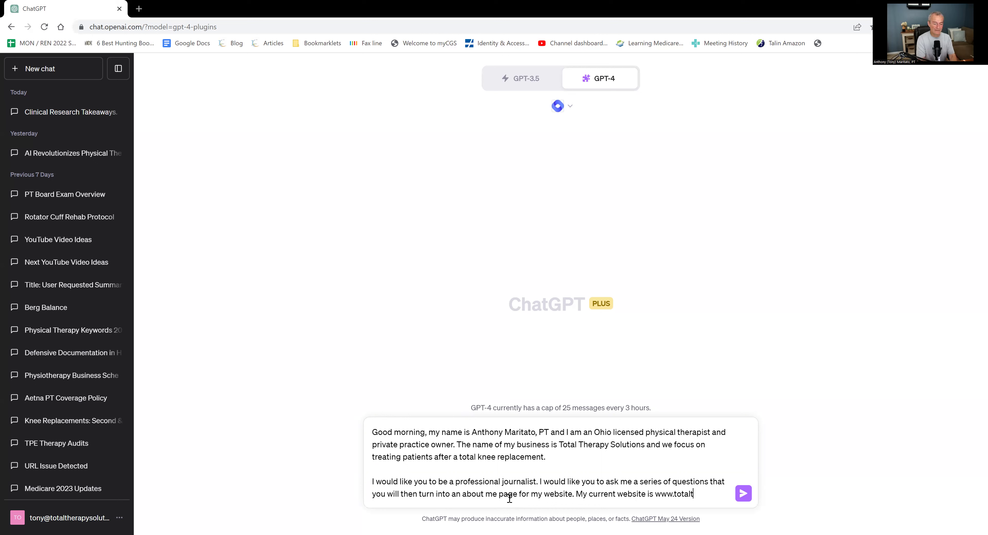
type("herapysolutions.")
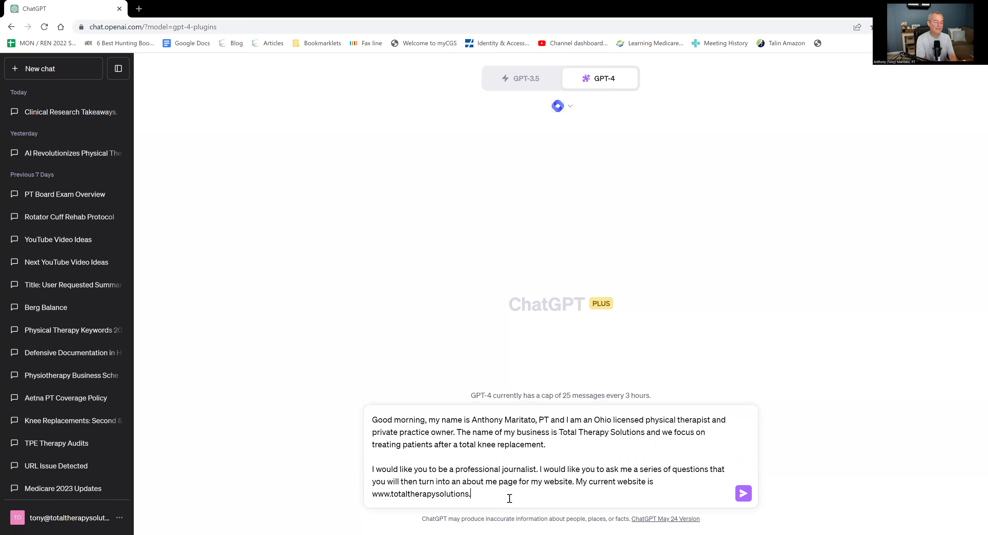
type("com. The current about me page is")
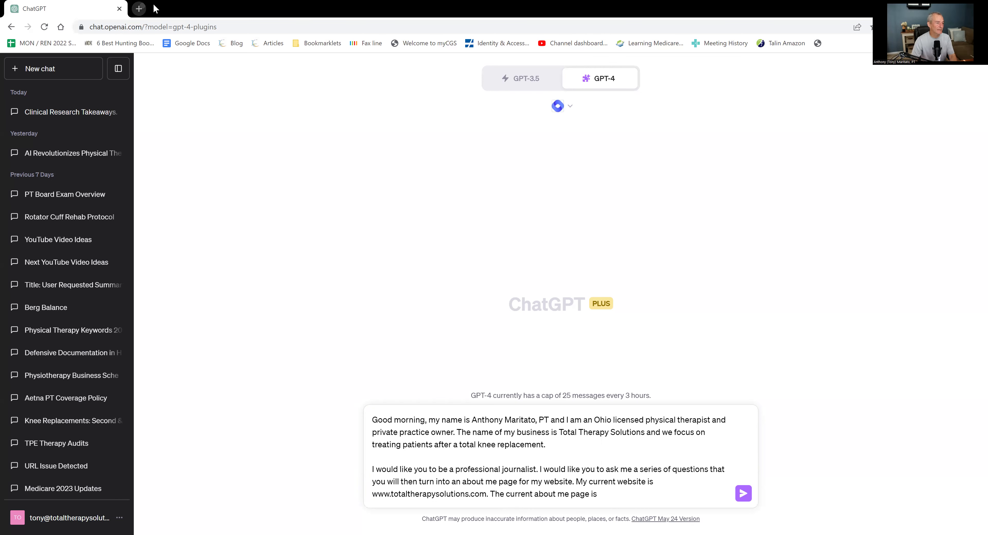
Step: Load totaltherapysolutions.com in a new browser tab and return to the ChatGPT prompt
left_click(140, 9)
type("total")
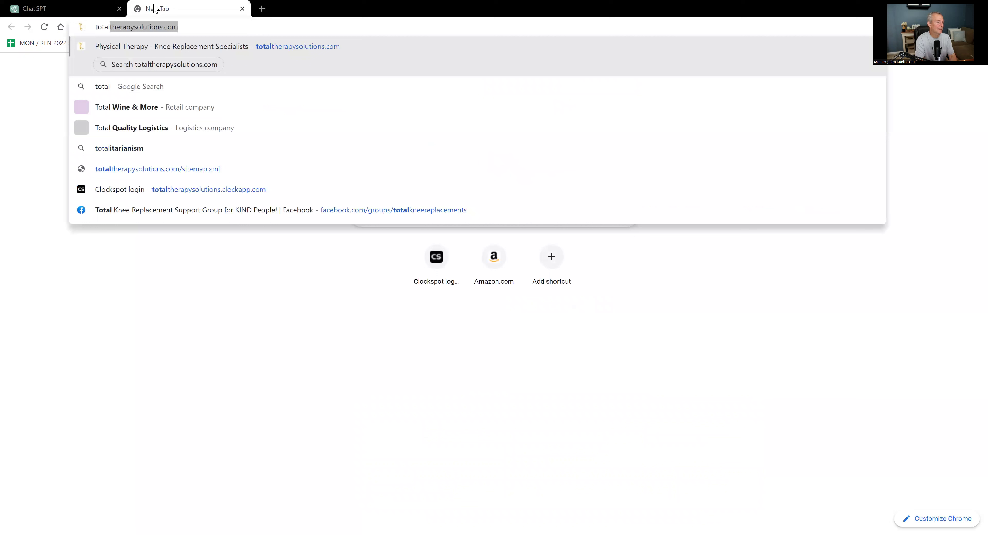
key("Return")
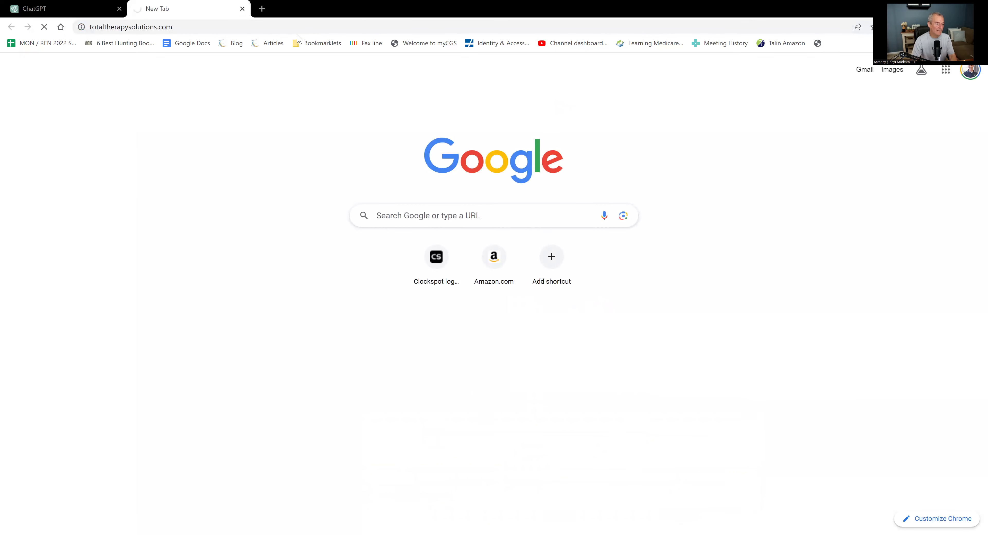
left_click(52, 9)
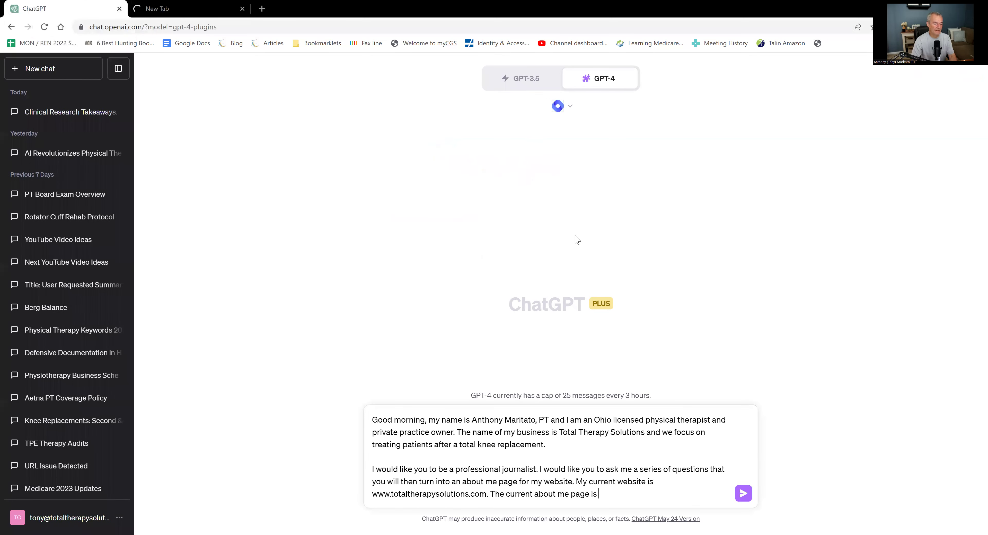
Step: Add a separate paragraph asking for the list of questions first for review, with the questions asked one at a time when prompted
key("shift+Return")
key("shift+Return")
type("Please")
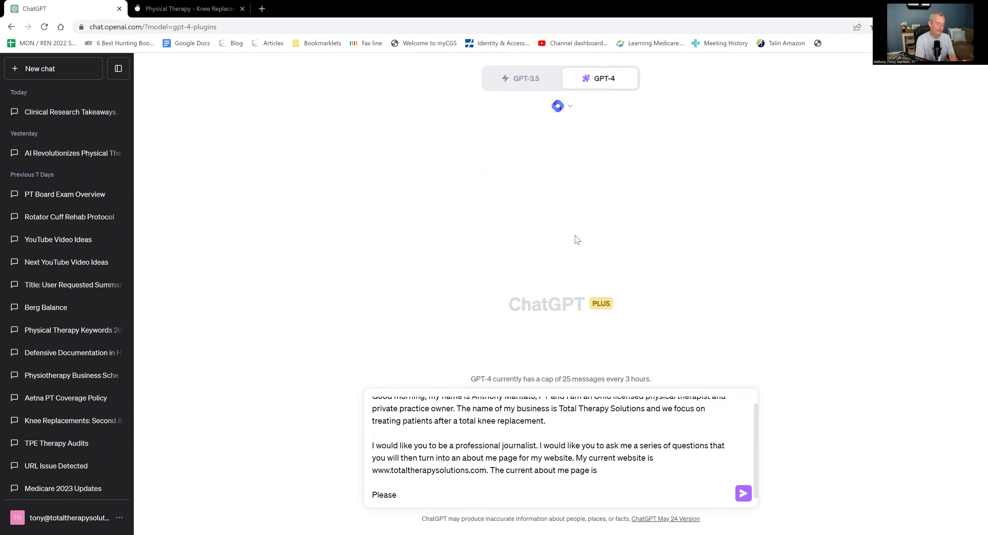
type(" create the list of questions ")
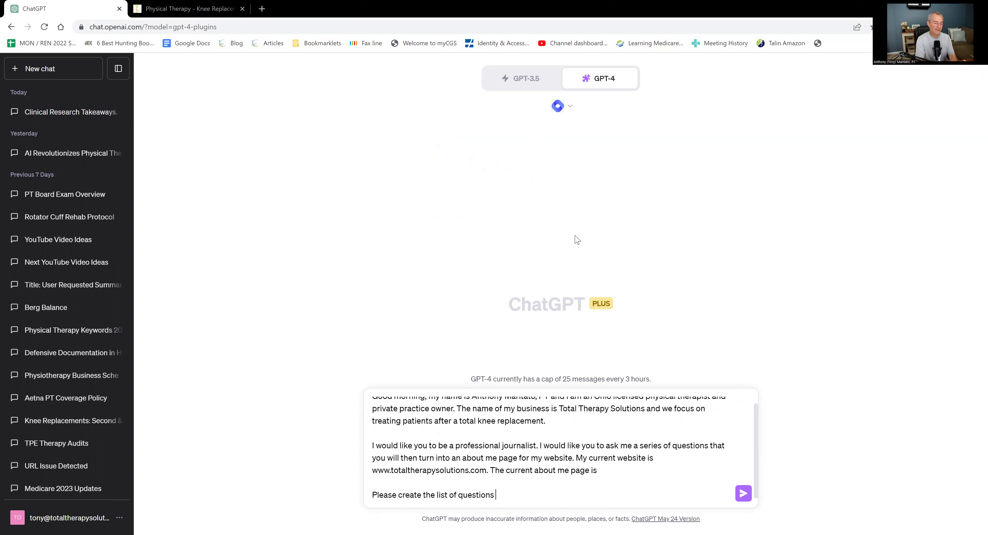
type("for")
key("BackSpace")
key("BackSpace")
type("irst for me to review, then I will prompt you to ask me the question one at a time.")
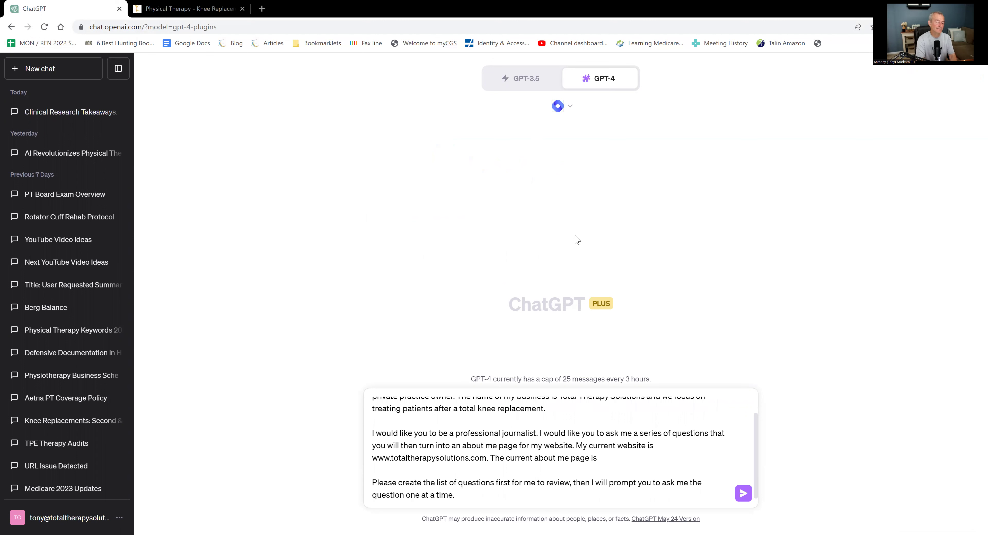
Step: Copy the address of the website's about me page, insert it after "The current about me page is", and send the prompt
key("ctrl+Tab")
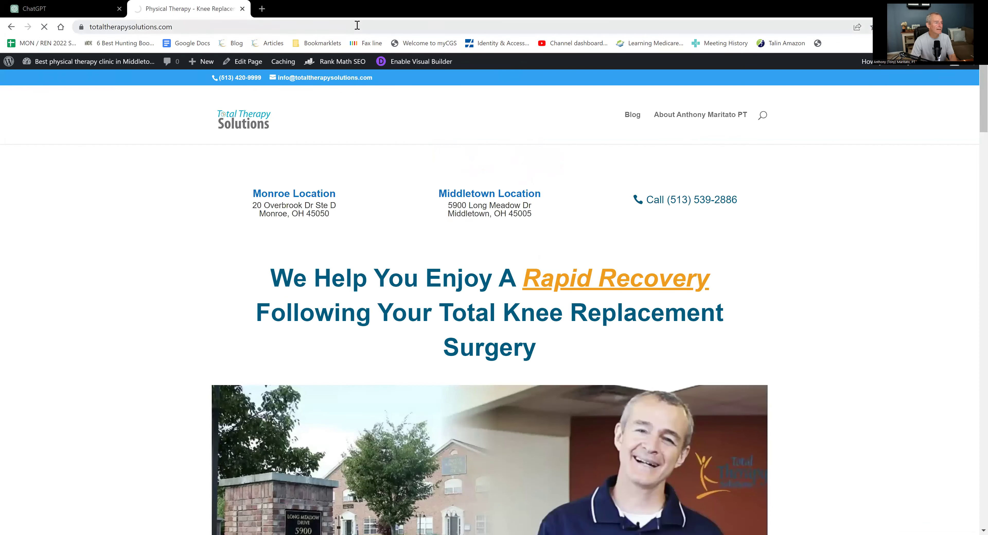
left_click(340, 25)
key("ctrl+c")
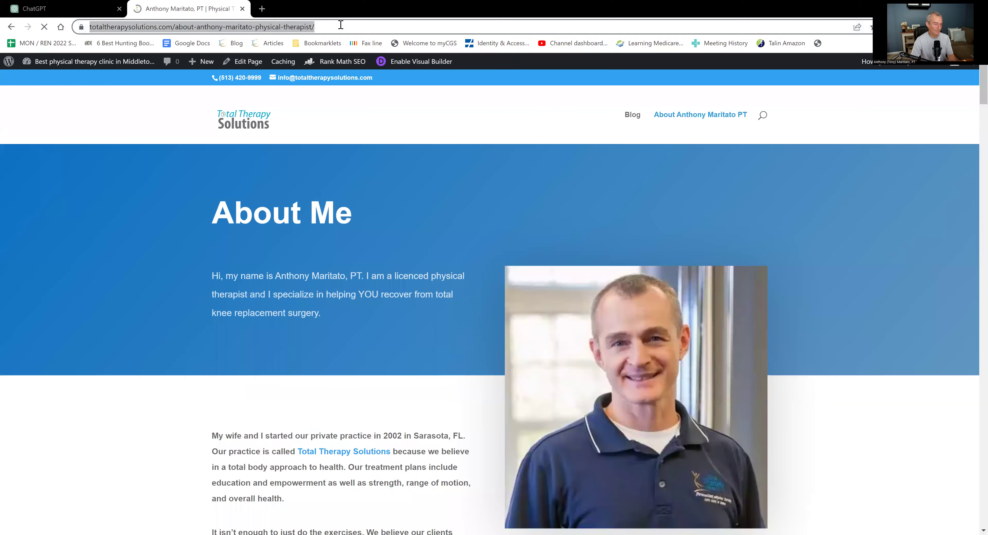
key("ctrl+Tab")
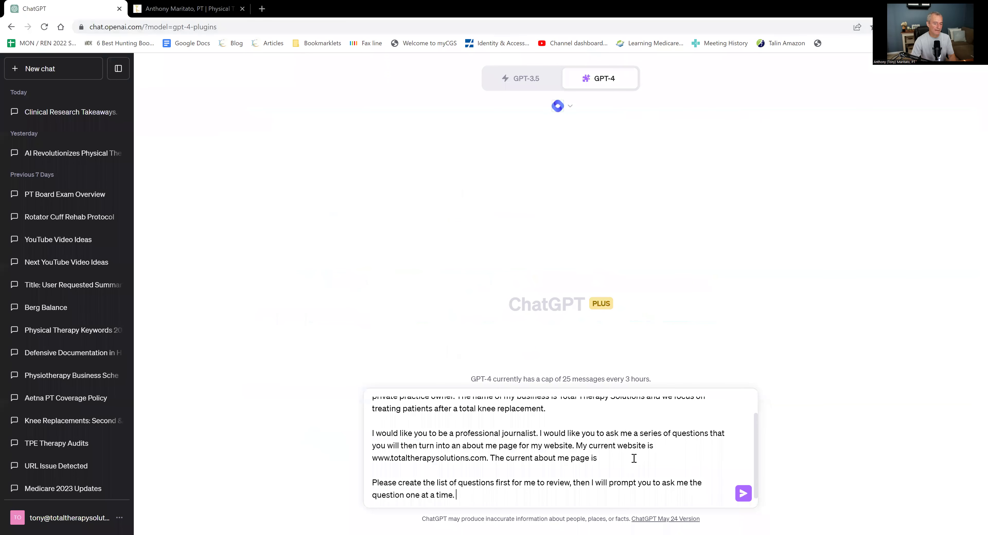
key("ctrl+v")
key("Return")
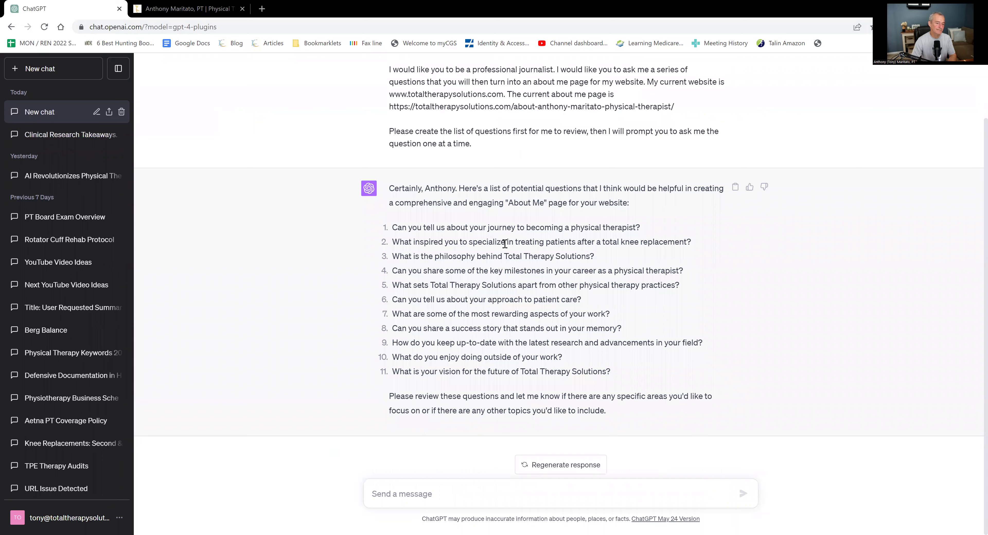
Step: Start a new message reading "Please review my current about me page:" followed by the copied page address
scroll(505, 244, "up", 2)
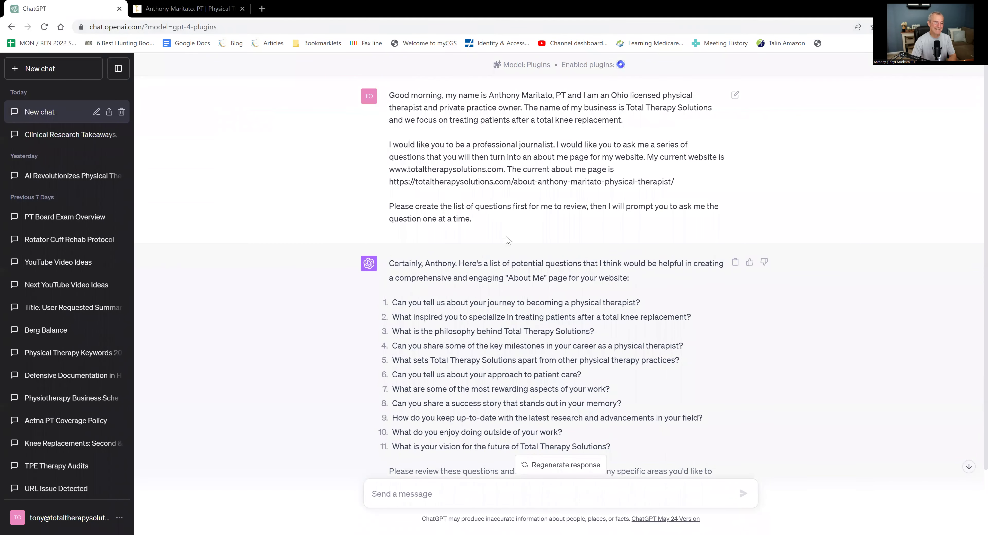
scroll(510, 247, "down", 2)
left_click(455, 489)
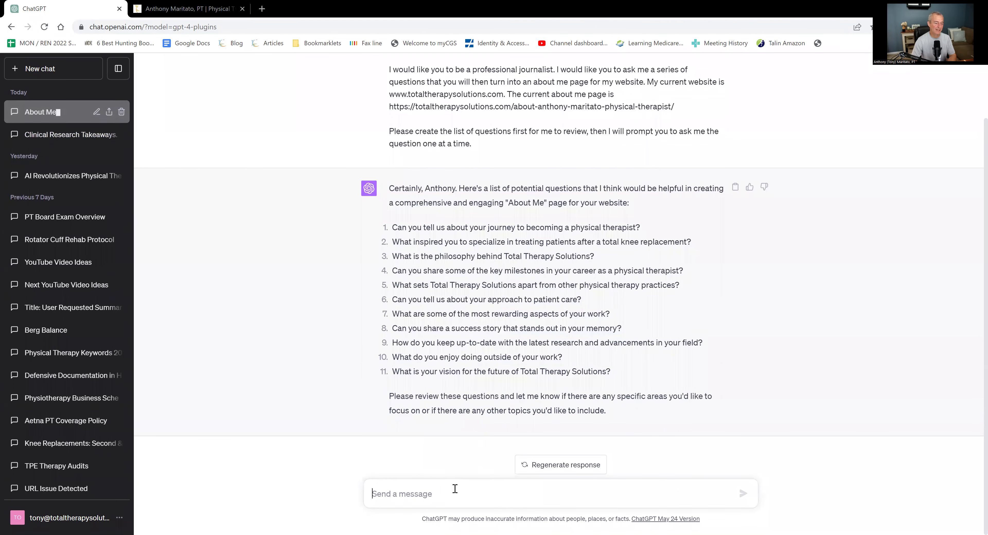
type("Please review my ")
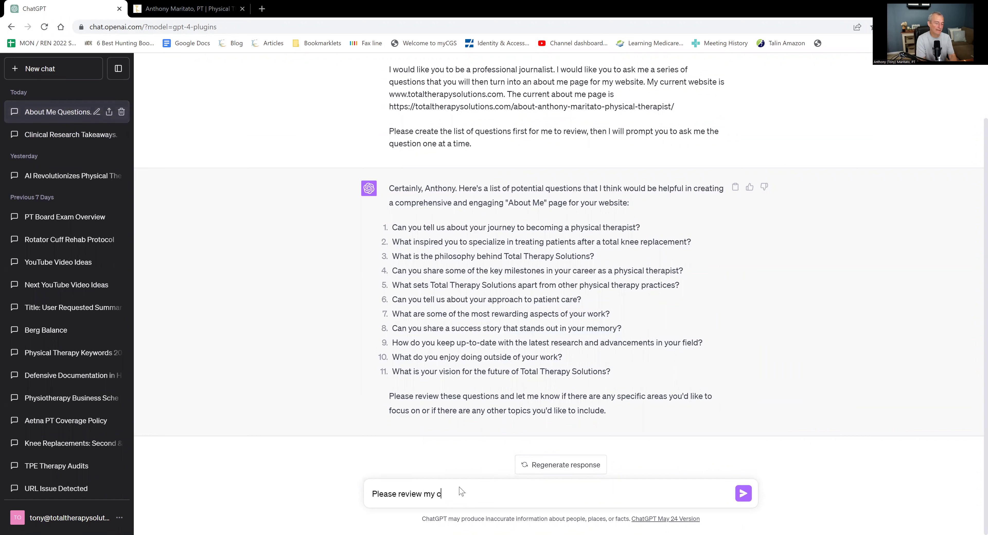
type("current about me page:")
key("ctrl+v")
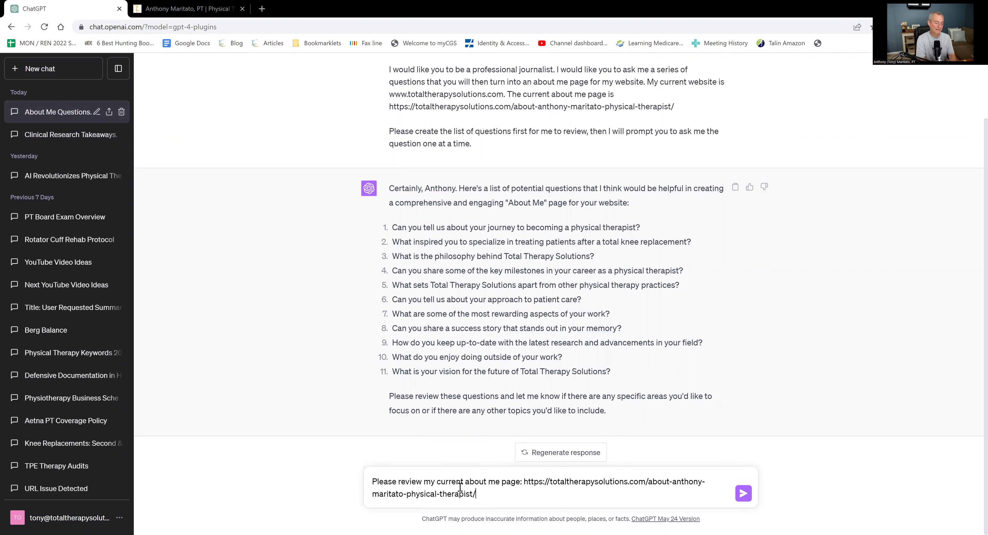
Step: Add the separate paragraph "Revise any of your questions as needed." and send the message
key("shift+Return")
key("shift+Return")
type("Revi")
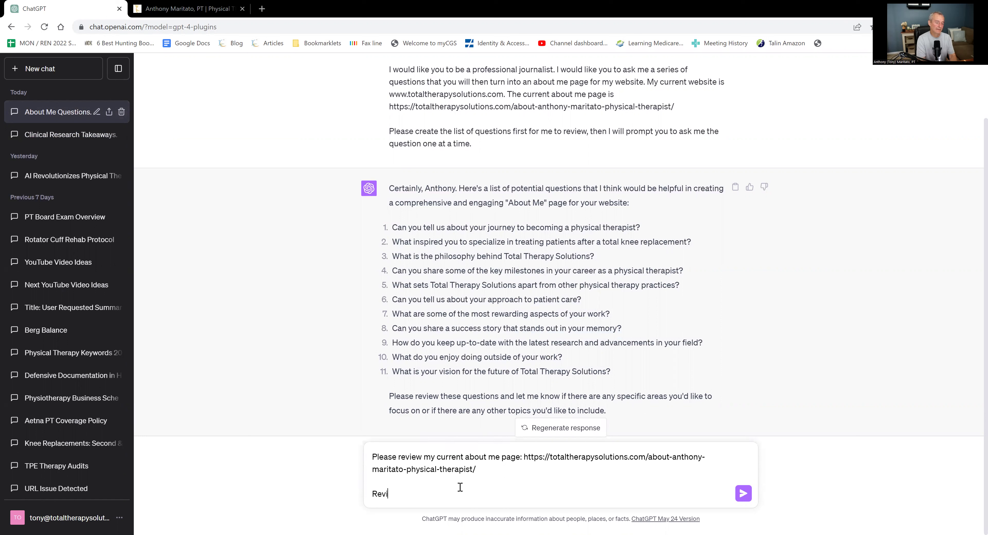
type("se any of your qu")
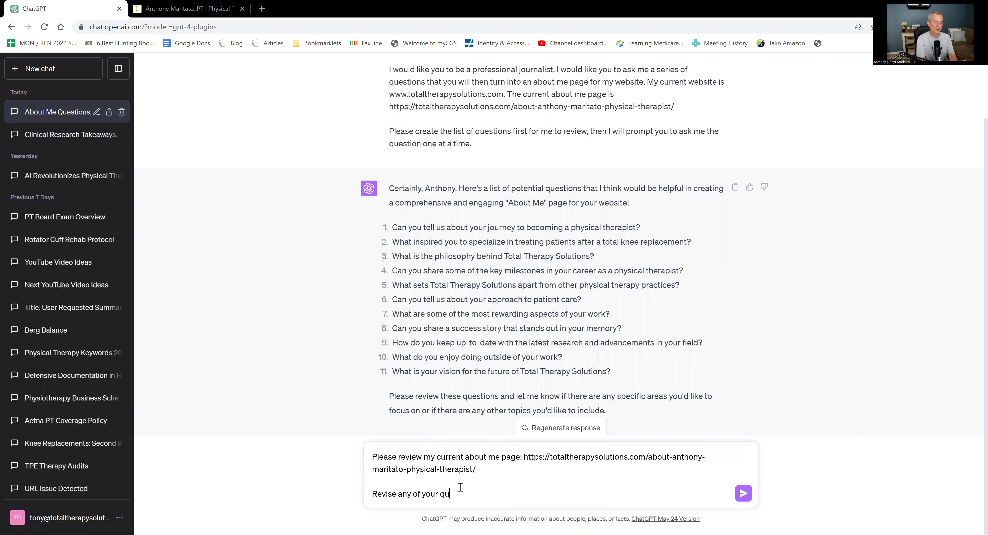
type("estions as needed")
key("Return")
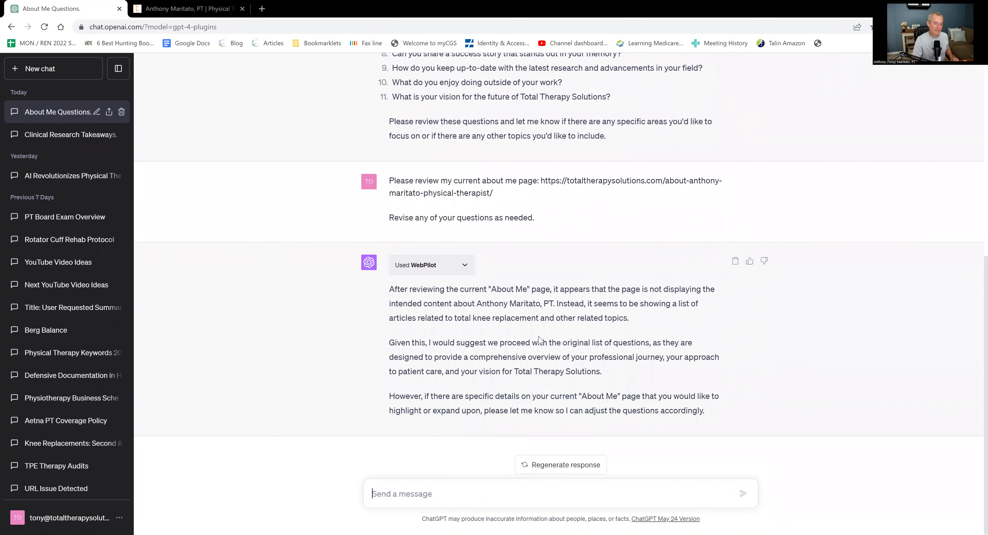
Step: Copy the first listed question, "Can you tell us about your journey to becoming a physical therapist?", and send it as a message
left_click_drag(470, 344, 636, 353)
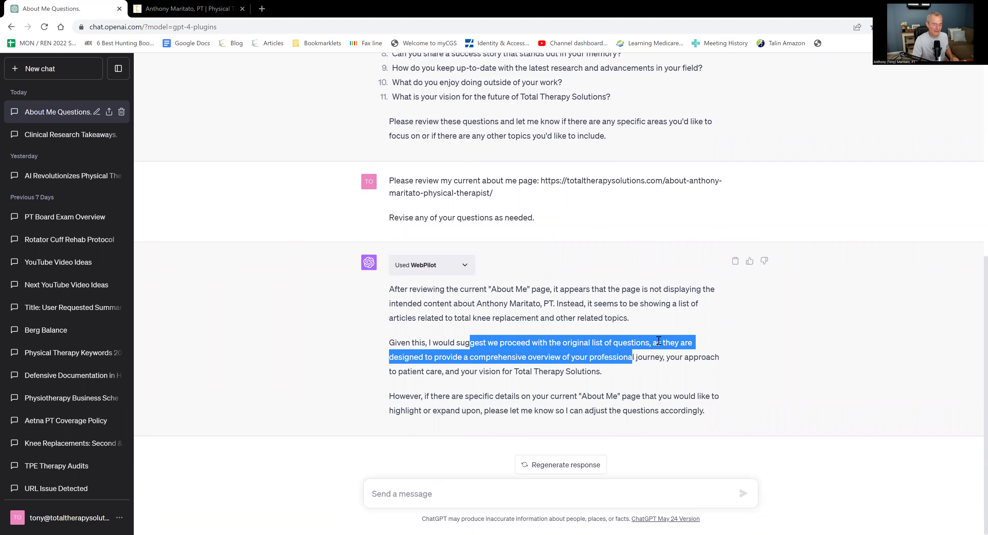
left_click(475, 506)
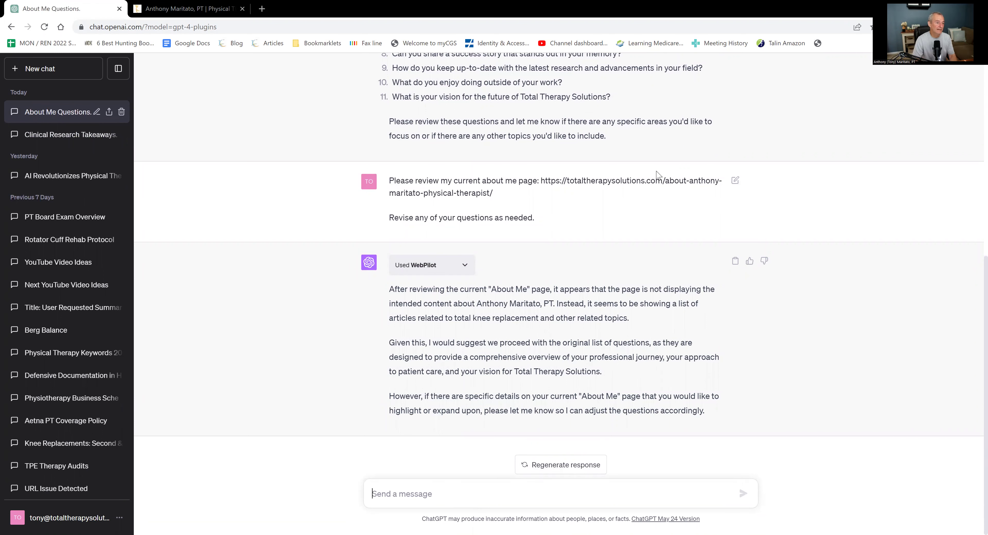
scroll(657, 174, "up", 5)
left_click_drag(402, 158, 637, 160)
left_click(637, 160)
triple_click(438, 161)
key("ctrl+c")
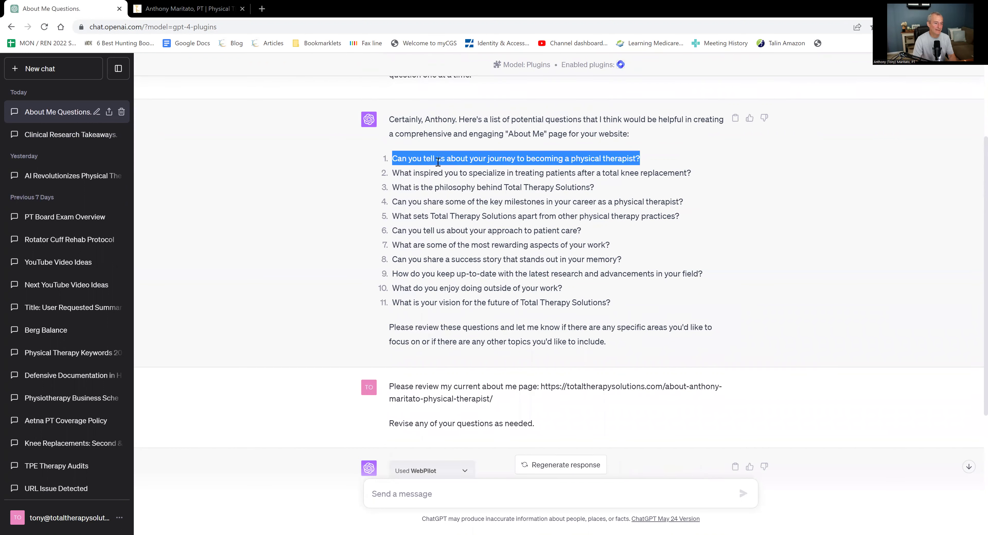
left_click(446, 492)
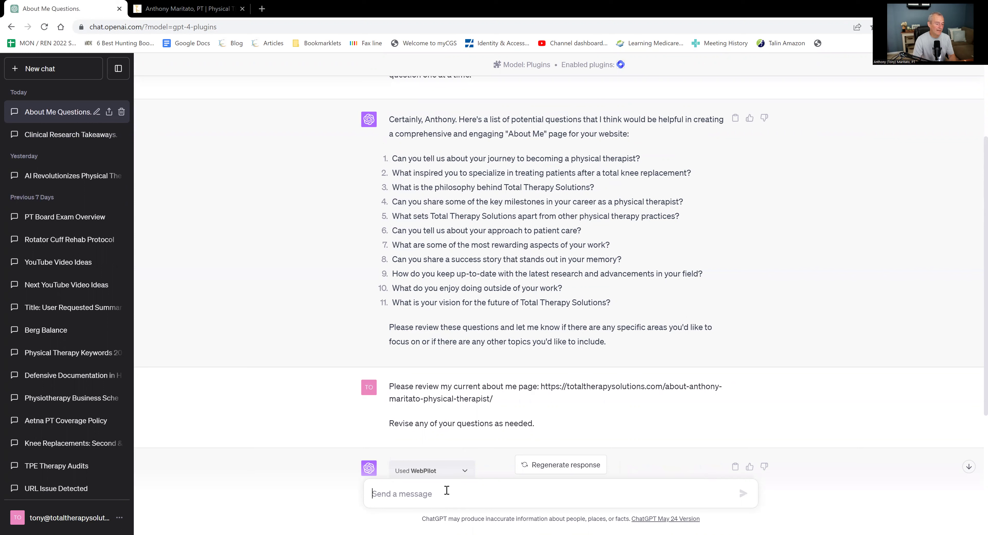
key("ctrl+v")
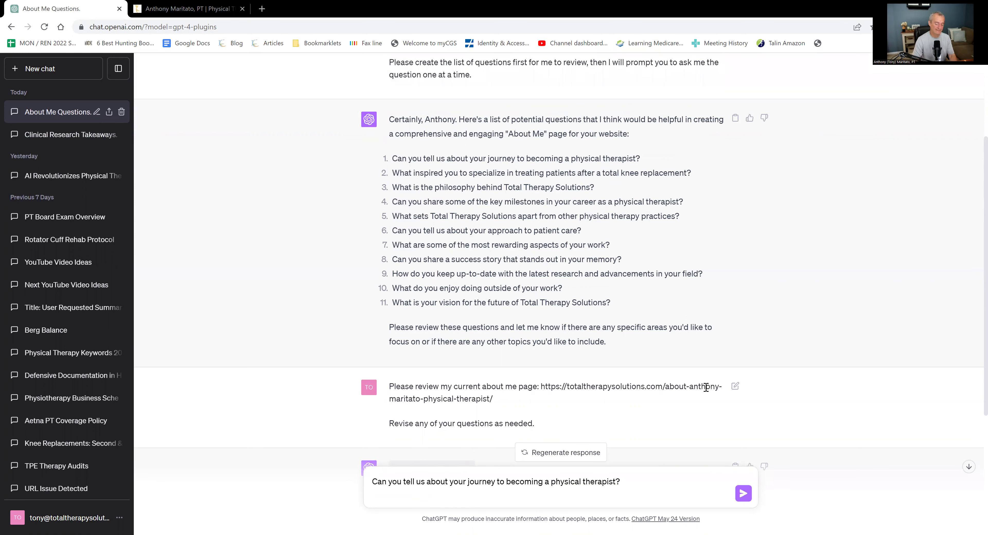
key("Return")
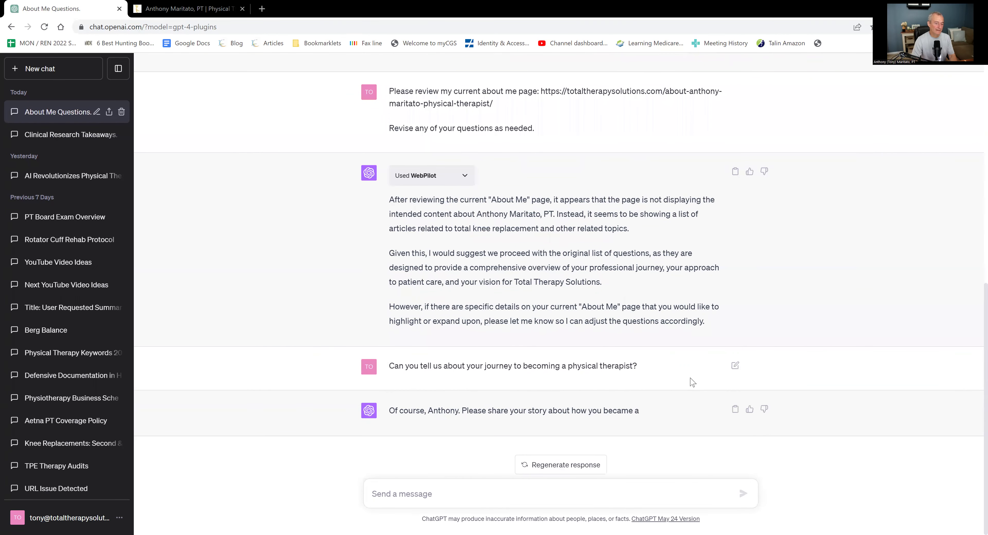
Step: Reopen the sent question about the journey to becoming a physical therapist for editing and add a blank line beneath it
left_click(734, 367)
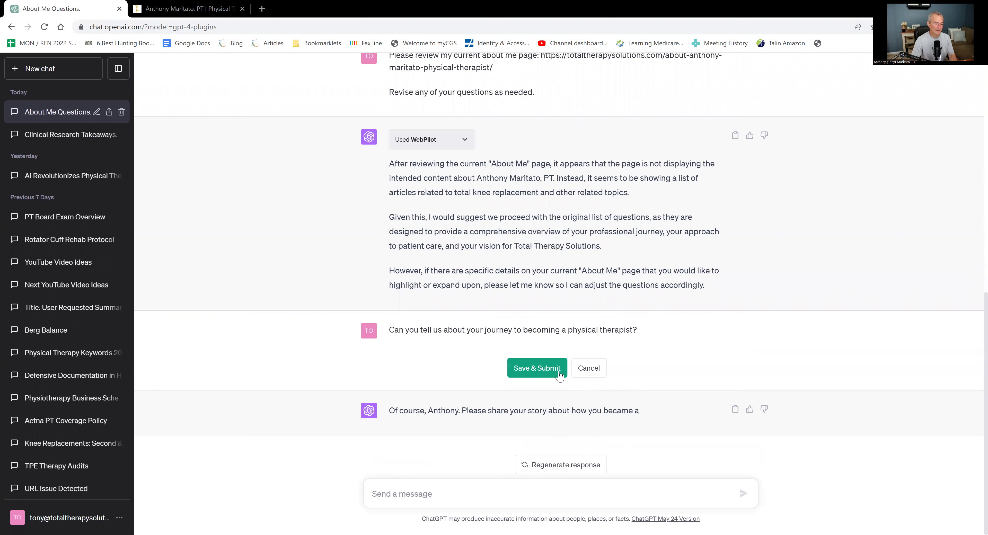
key("Return")
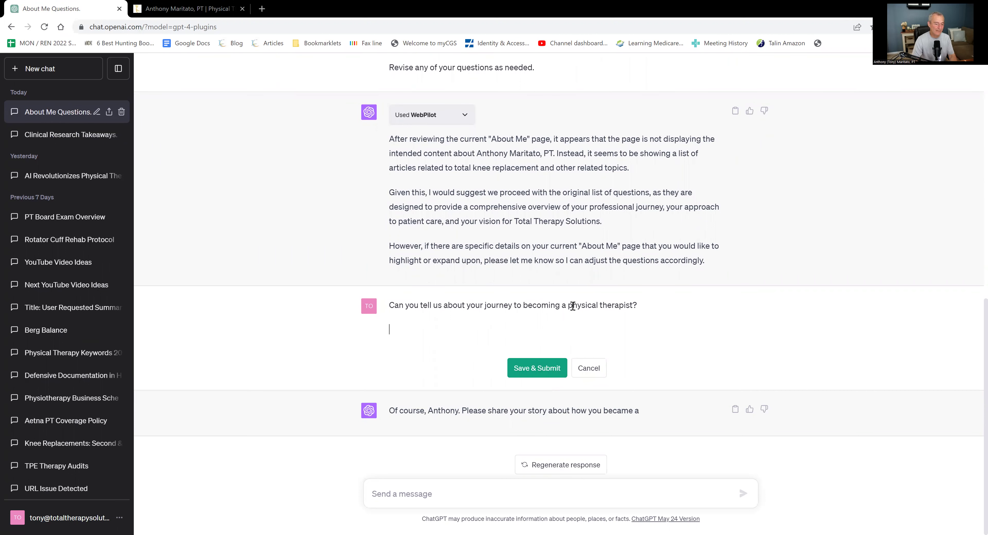
Step: Open YouTube in a new browser tab and search for the practice owner's full name followed by "origin story"
left_click(267, 10)
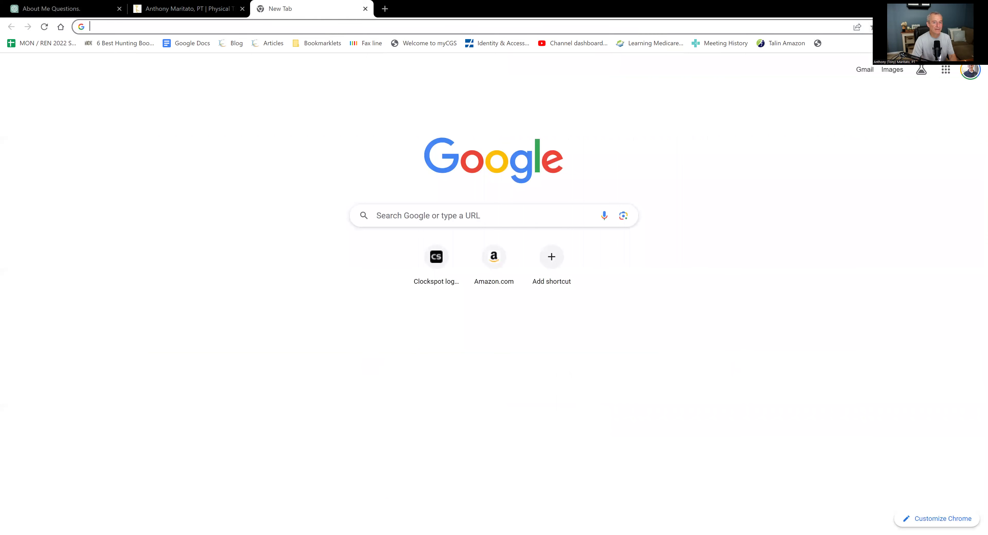
type("y")
key("Return")
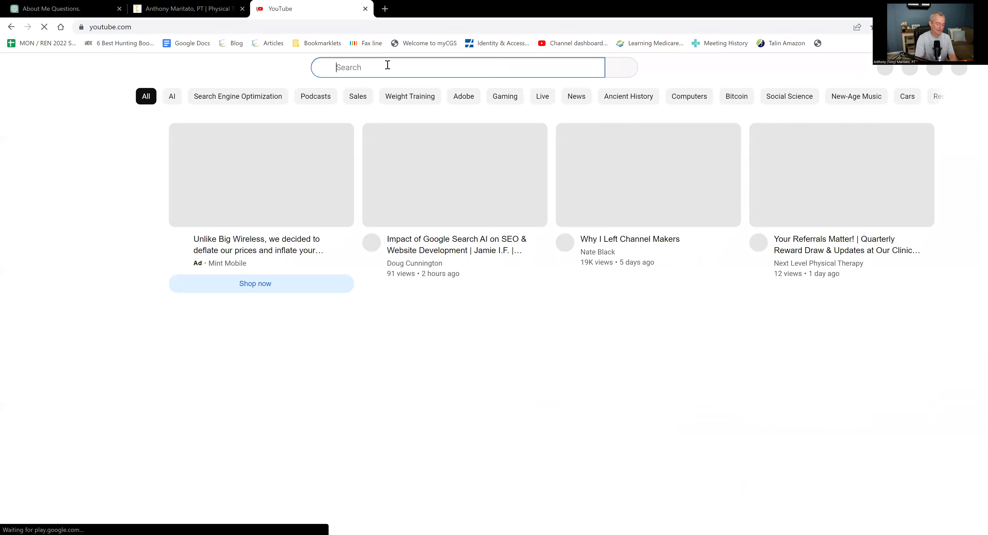
left_click(387, 65)
type("anthony maritat")
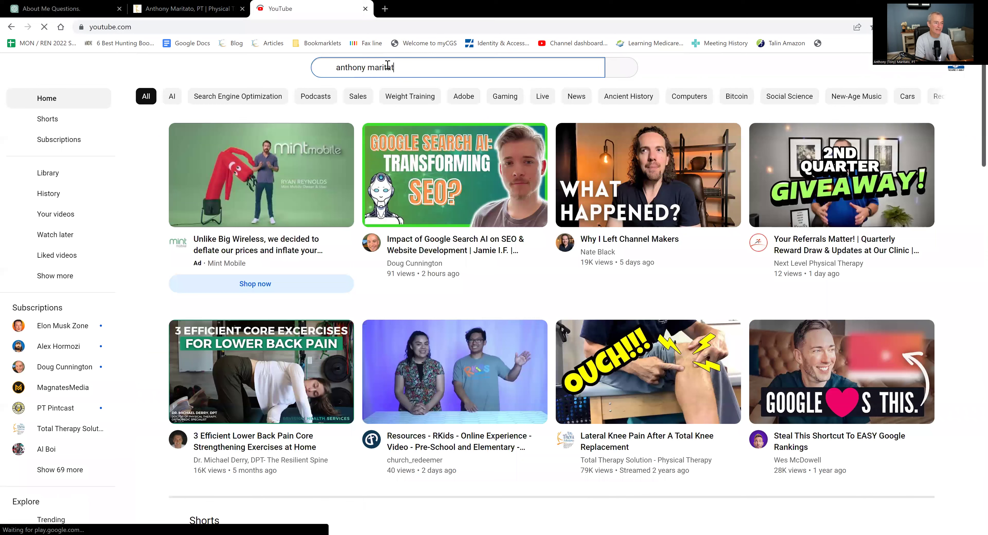
type("o origin stor")
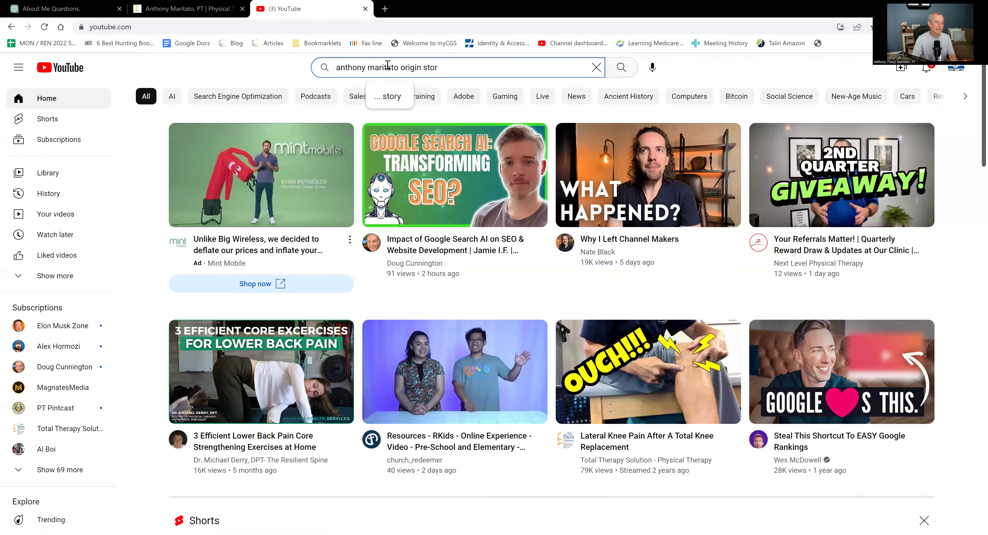
type("y")
key("Return")
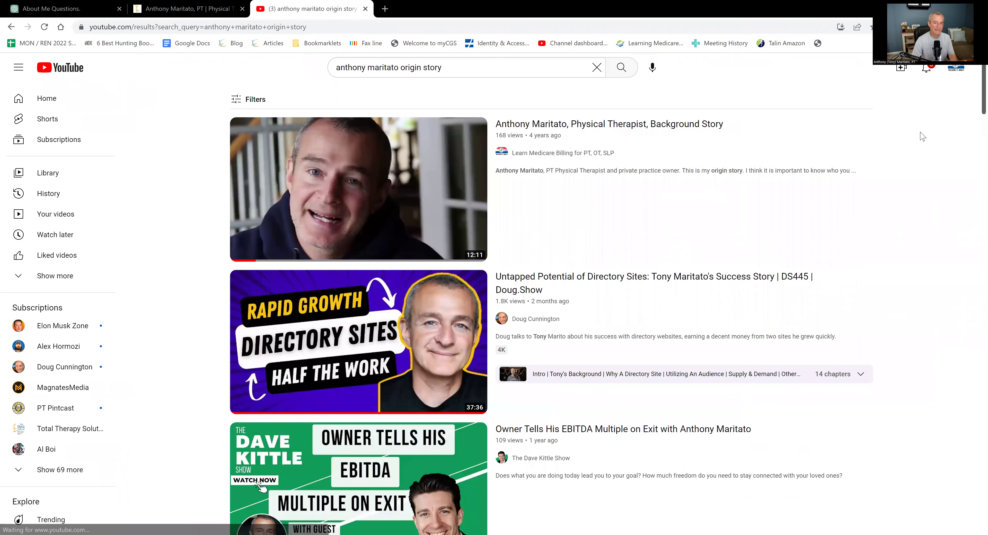
Step: Open the practice owner's "Physical Therapist, Background Story" video from the search results and display its transcript
left_click(862, 122)
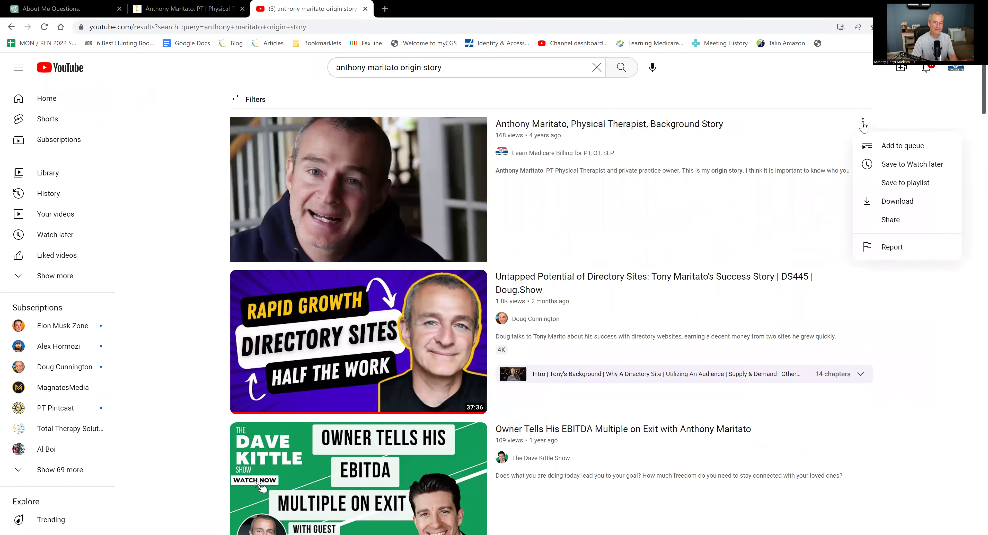
left_click(458, 185)
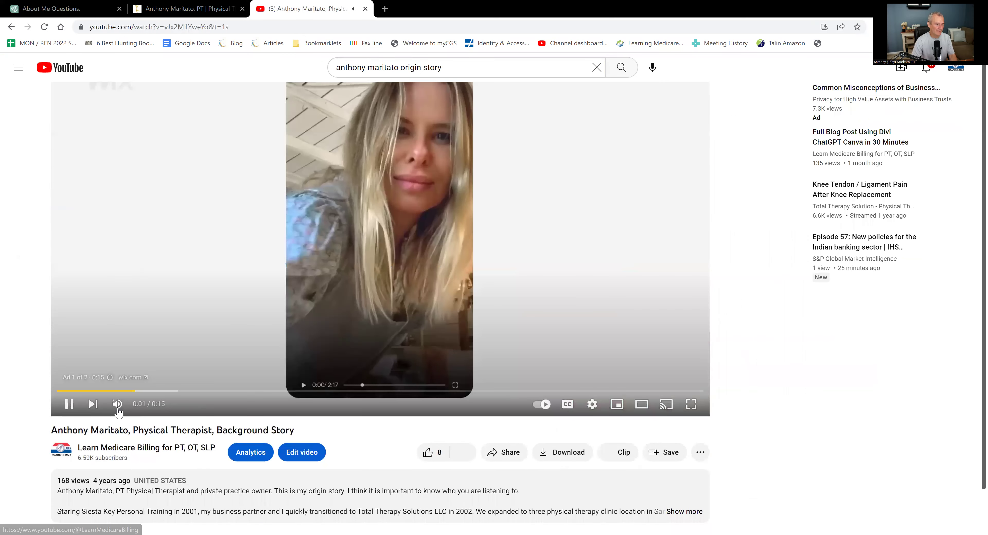
scroll(416, 351, "down", 5)
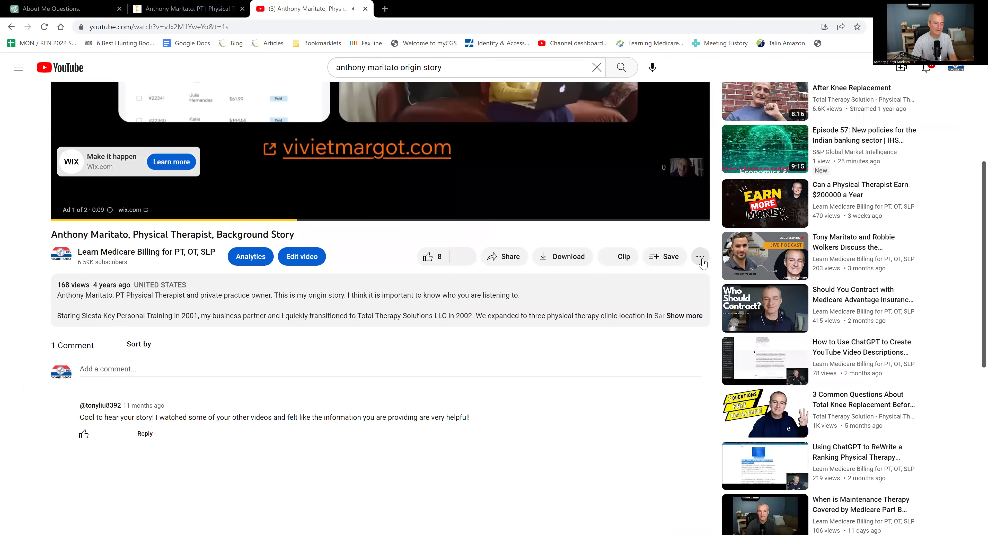
left_click(702, 263)
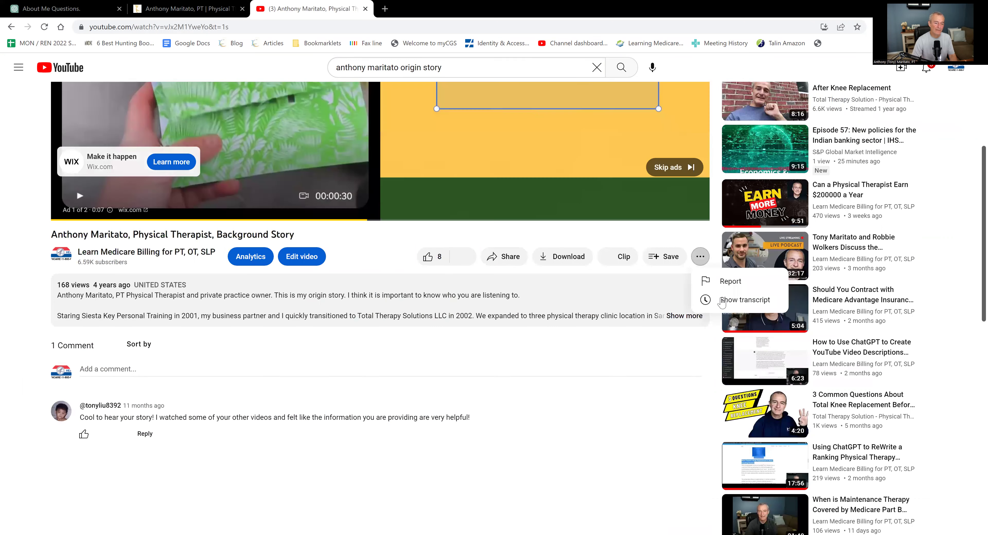
left_click(723, 301)
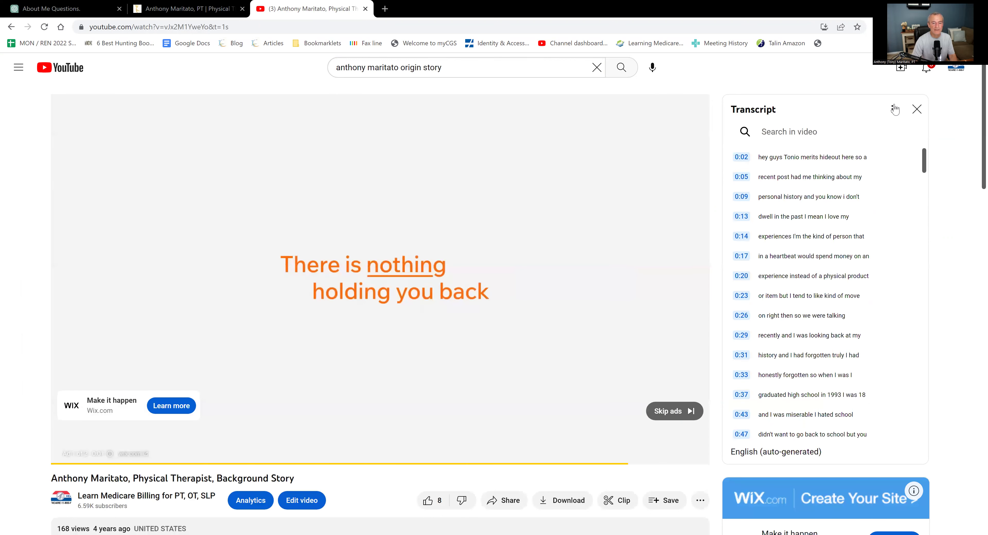
Step: Hide the timestamps in the video transcript and copy the entire transcript text
left_click(893, 110)
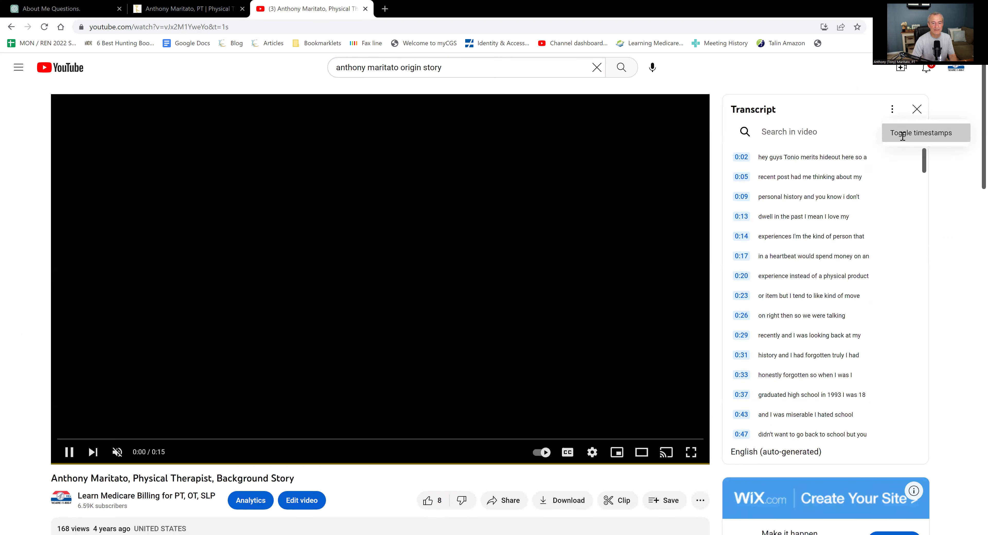
left_click(900, 137)
left_click_drag(727, 159, 815, 325)
scroll(805, 319, "down", 6)
scroll(813, 325, "down", 5)
scroll(815, 325, "down", 5)
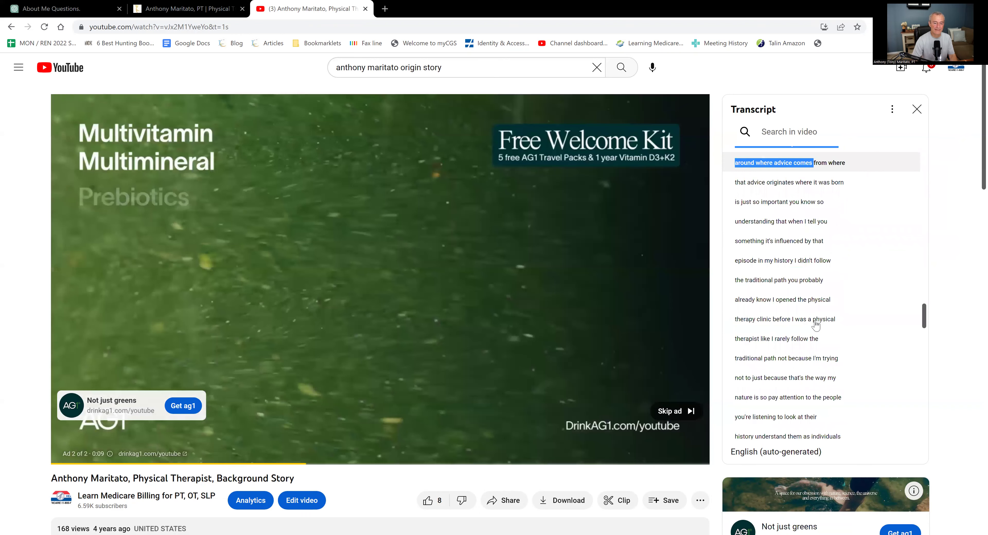
scroll(815, 325, "down", 5)
scroll(816, 325, "down", 5)
left_click_drag(816, 324, 840, 437)
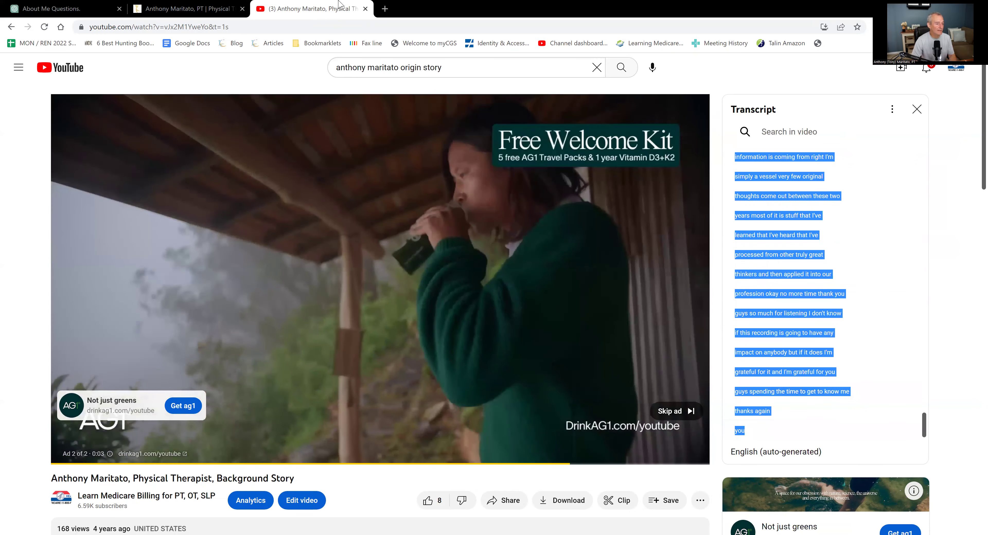
Step: Switch to ChatGPT and add "Here is a transcript of a video I recorded. It provides much of the background information you are asking for." beneath the question
key("ctrl+shift+Tab")
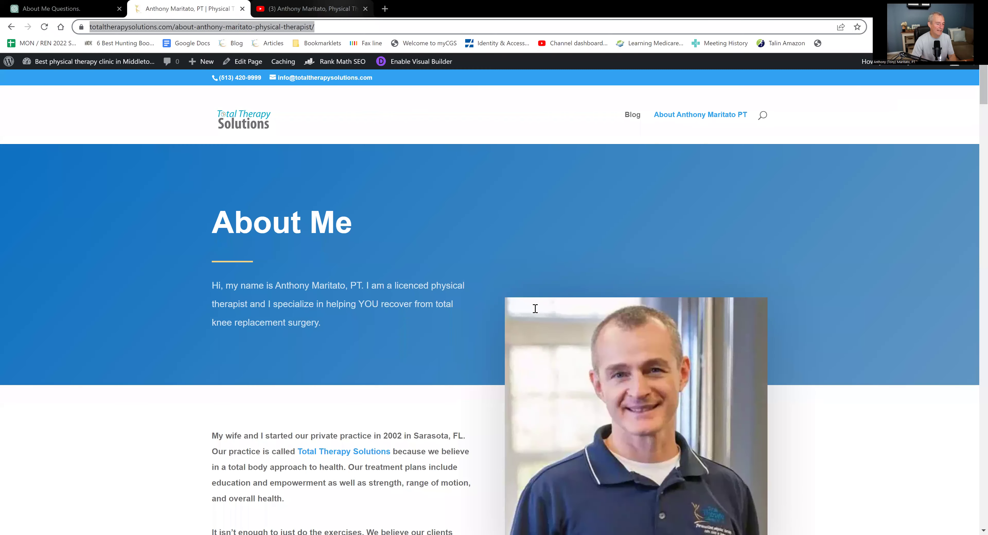
key("ctrl+shift+Tab")
type("Her")
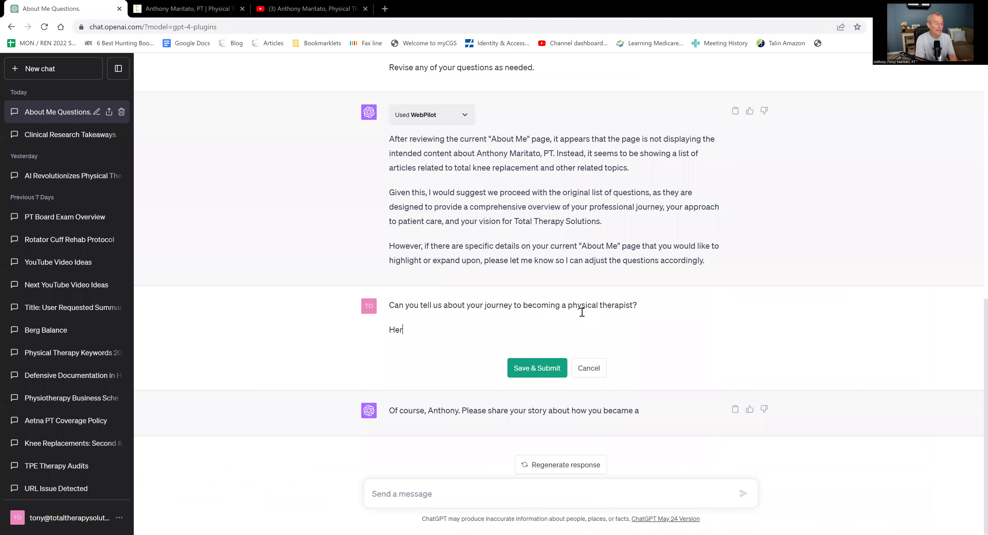
type("e is a transcript of a video I record")
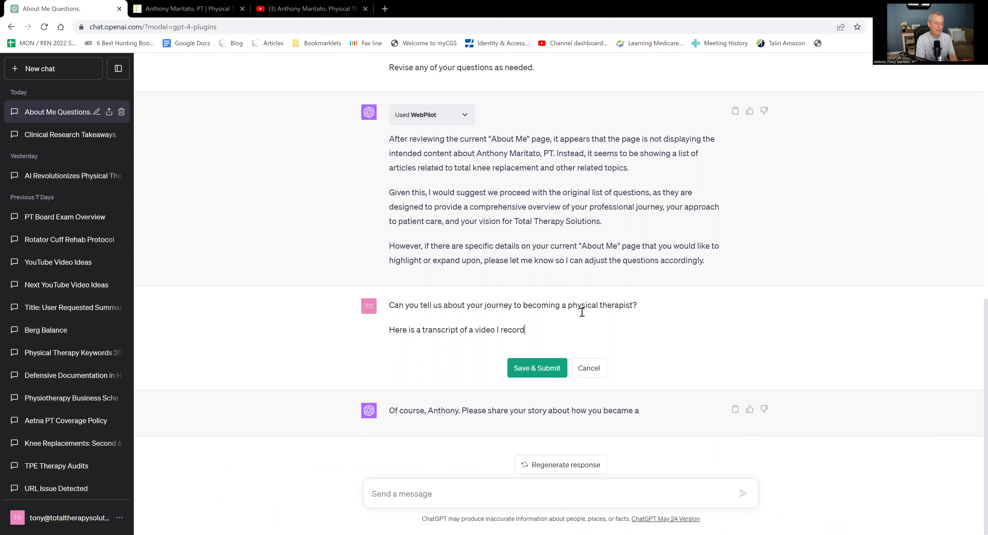
type("ed. It provides much of the background information you ar")
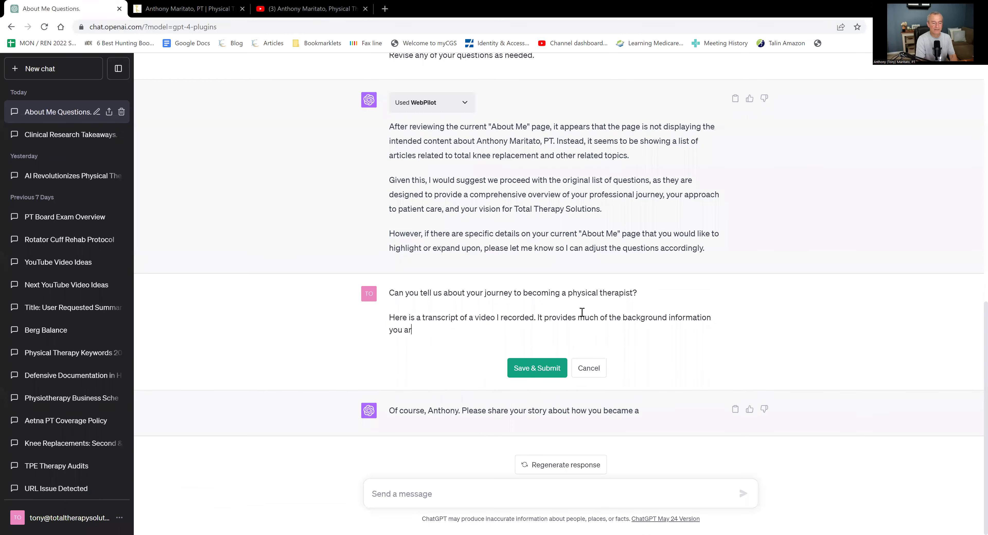
type("e asking for.")
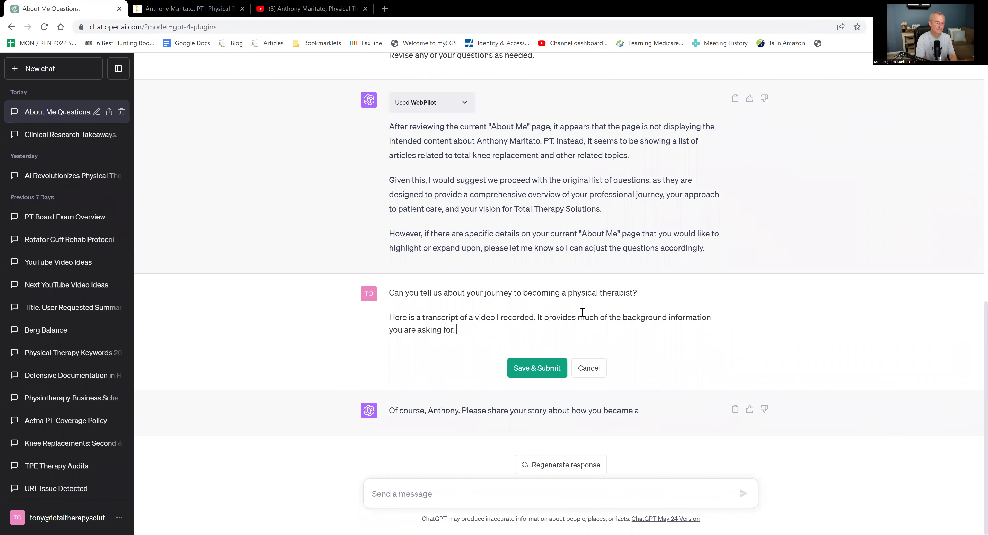
Step: Delete the question about the journey to becoming a physical therapist and its blank line from the message being edited
triple_click(577, 293)
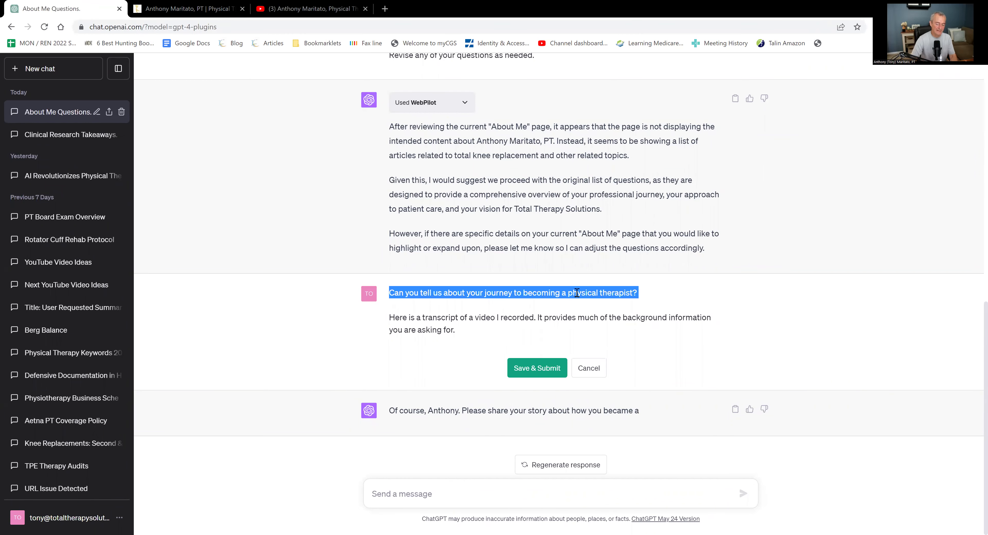
key("BackSpace")
key("Delete")
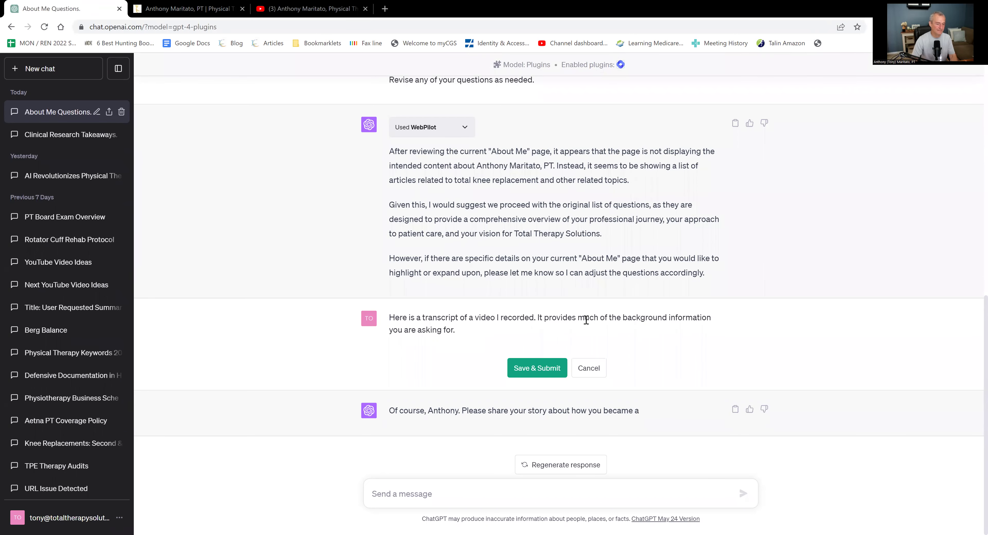
Step: Append "Please process the transcript and let me know if you have more questions:" to the message, followed by a blank line
type("Please process")
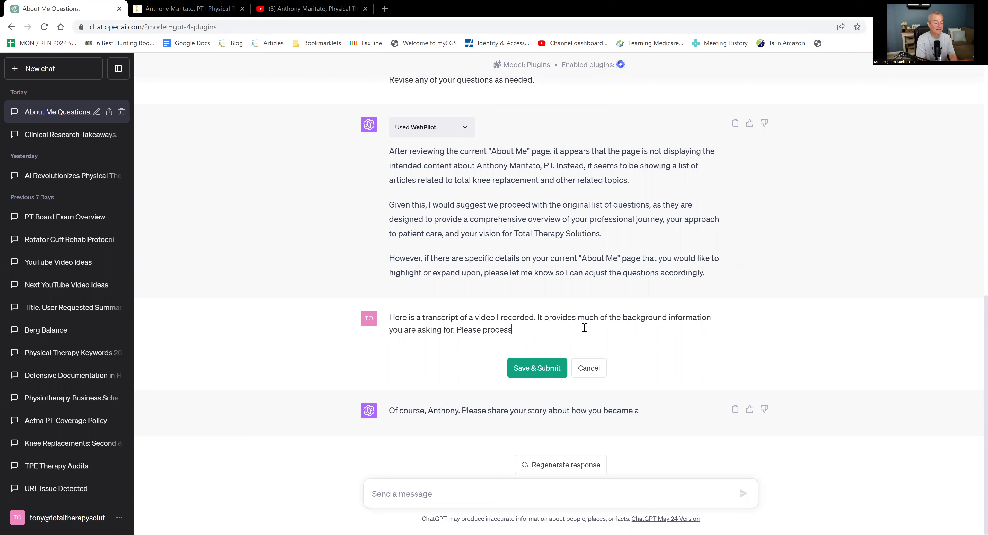
type(" the transcript and let me")
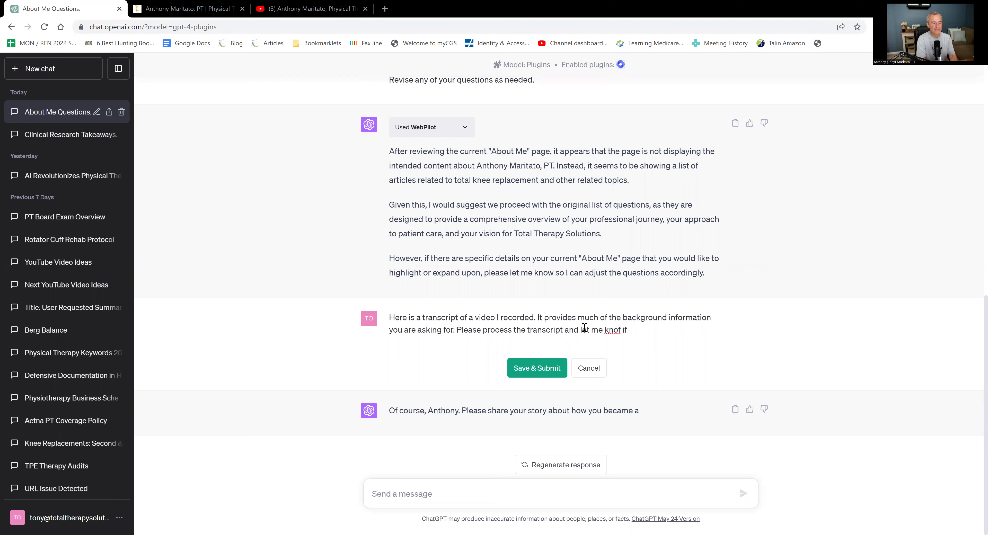
type(" know if you have more questions")
key("shift+Return")
key("shift+Return")
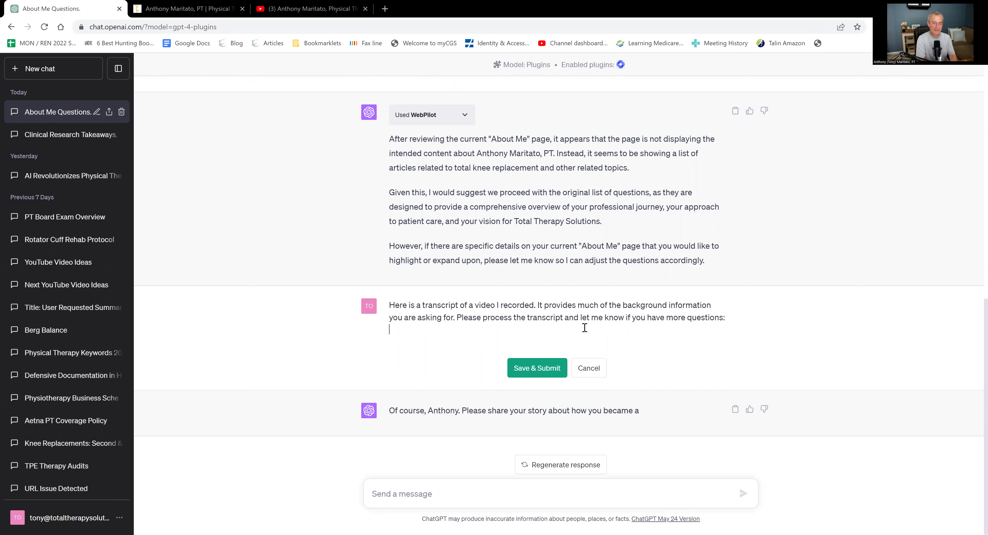
Step: Paste the copied video transcript at the end of the message and submit the edited message
key("ctrl+v")
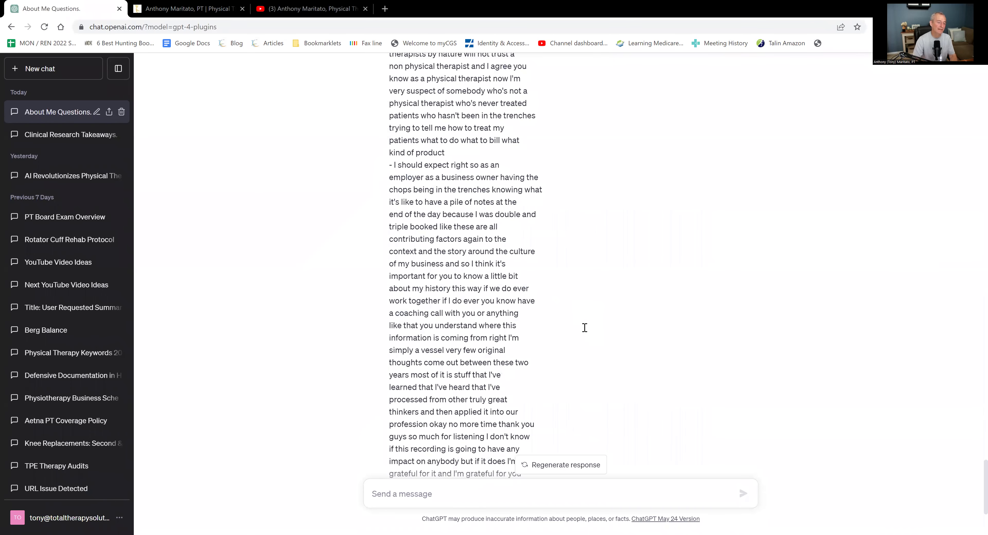
scroll(533, 372, "down", 5)
left_click(532, 371)
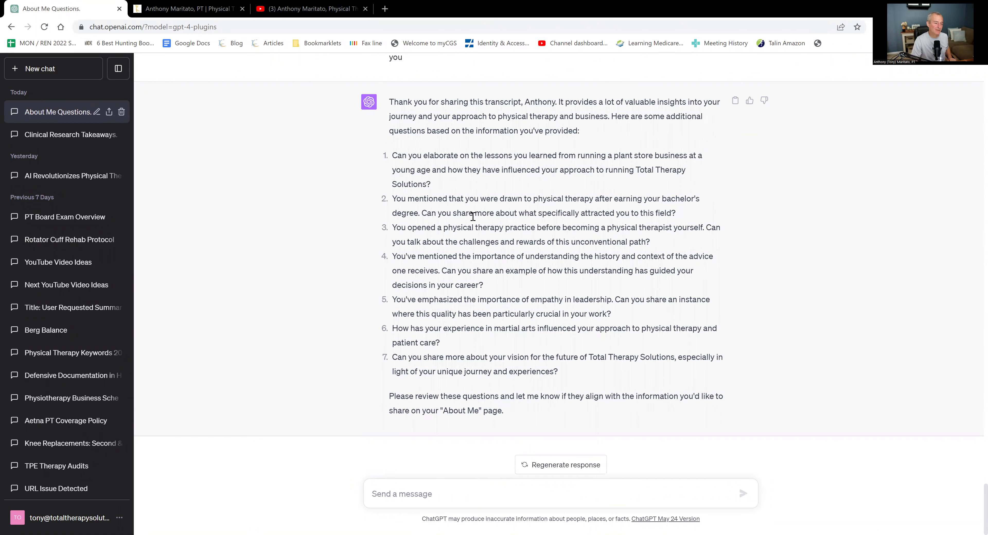
Step: Begin a reply to the first follow-up question, about the plant store business, with "My response to question1 -"
triple_click(401, 158)
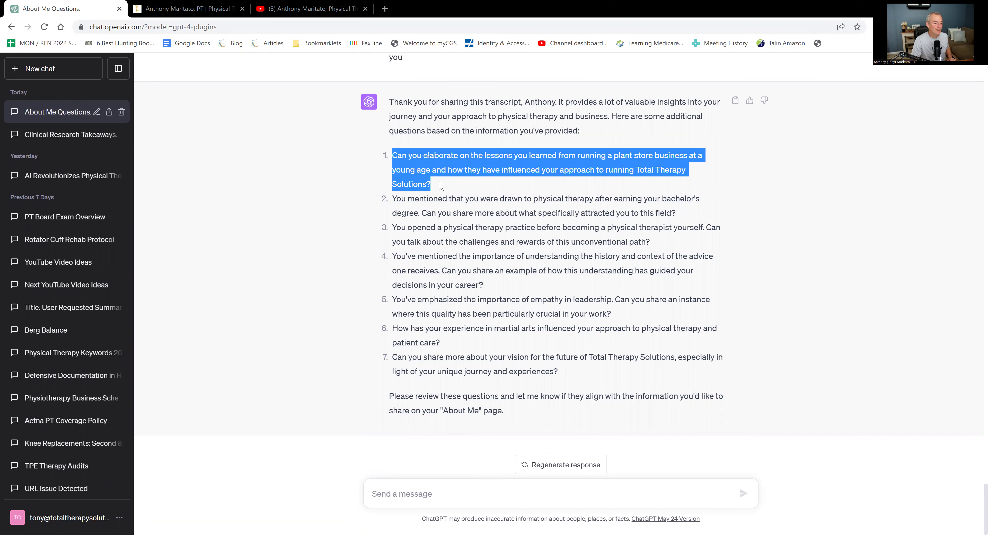
left_click(441, 494)
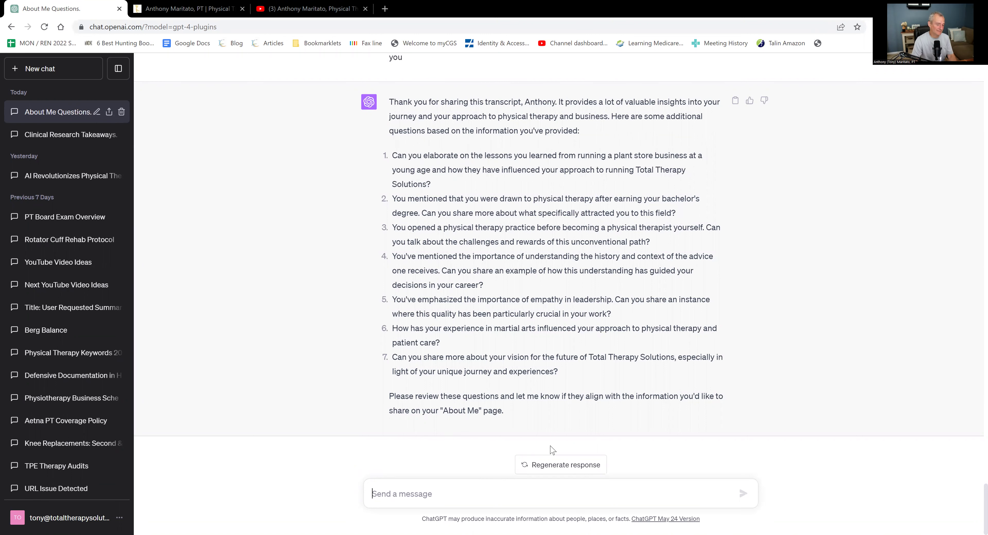
type("My response to question1 -")
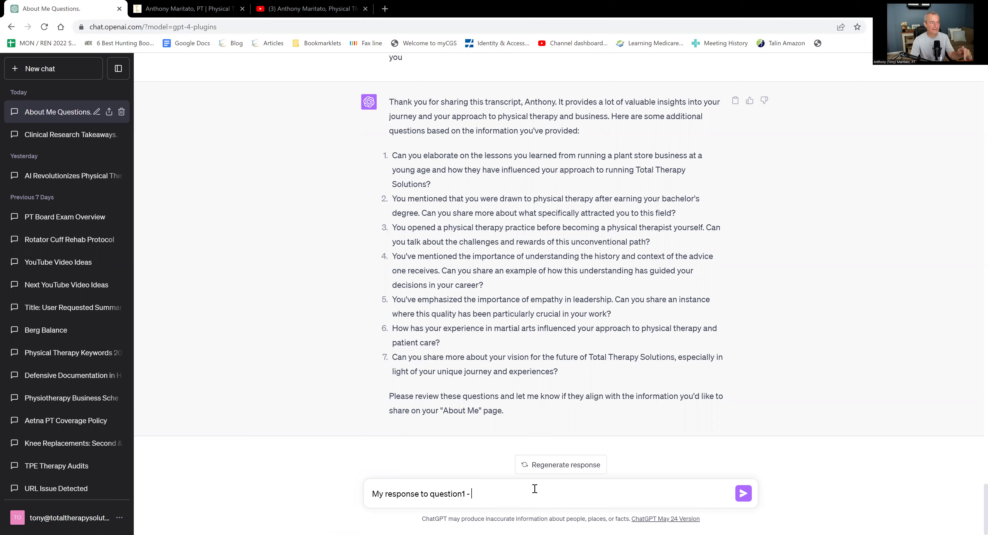
Step: Create a blank Google Docs document in a new browser tab and name it "About Me Chat GPT Prompt"
left_click(385, 8)
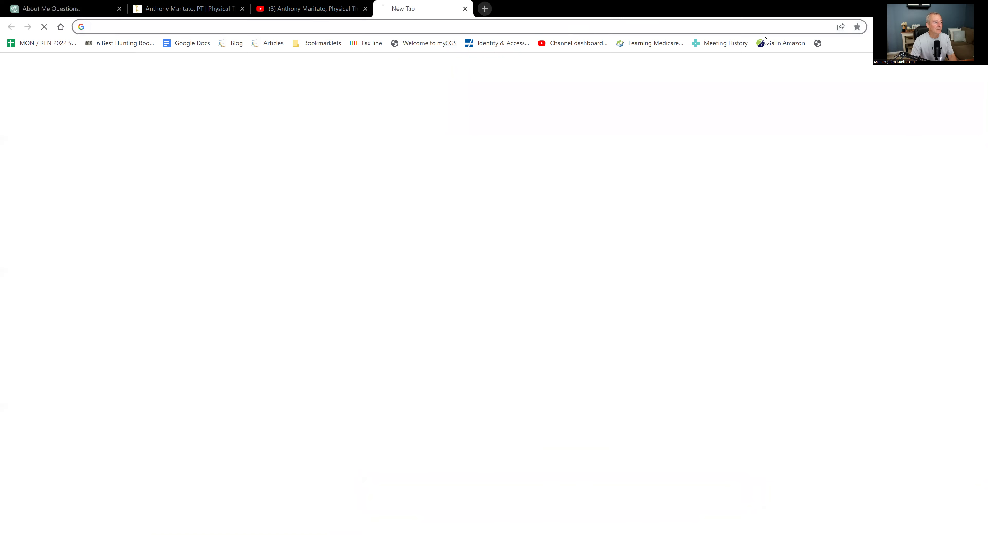
left_click(188, 43)
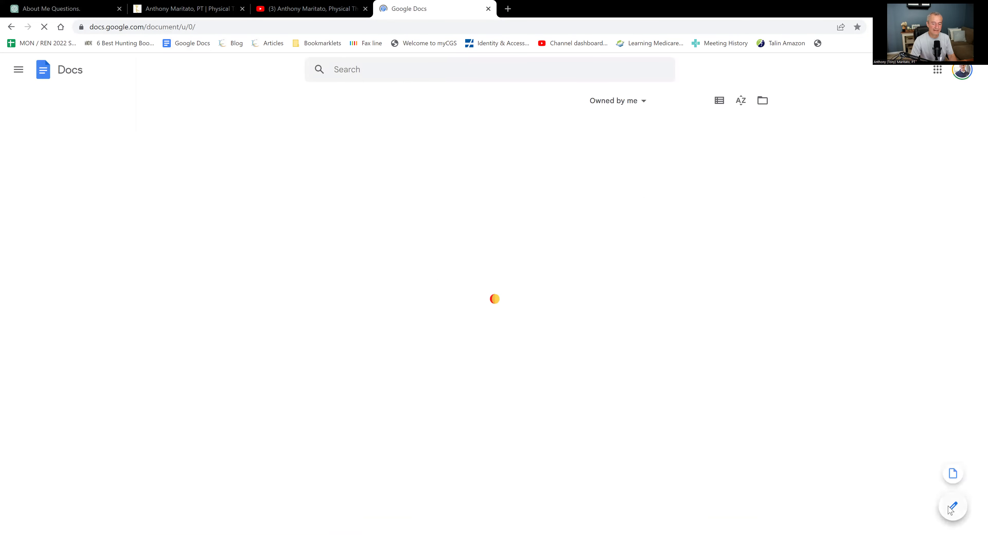
left_click(952, 507)
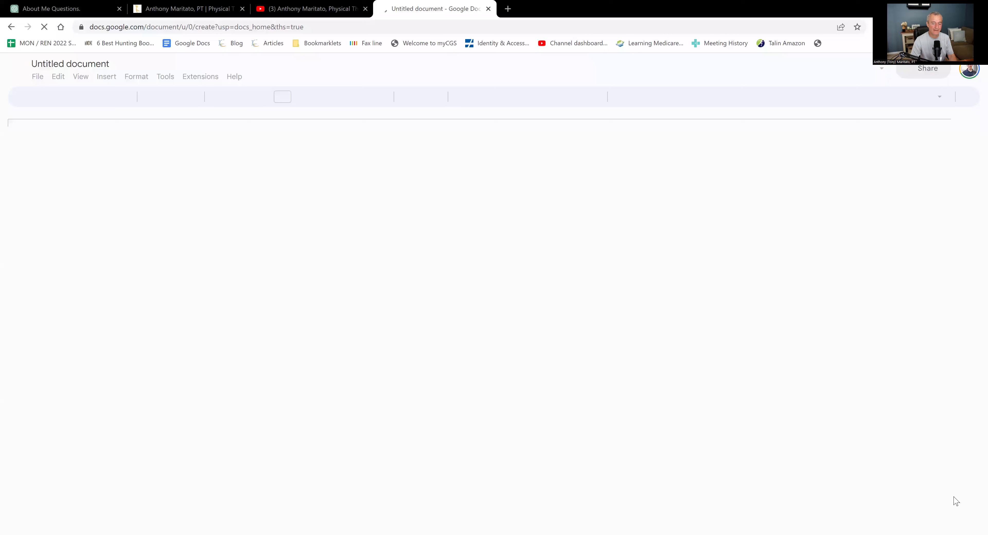
left_click(76, 64)
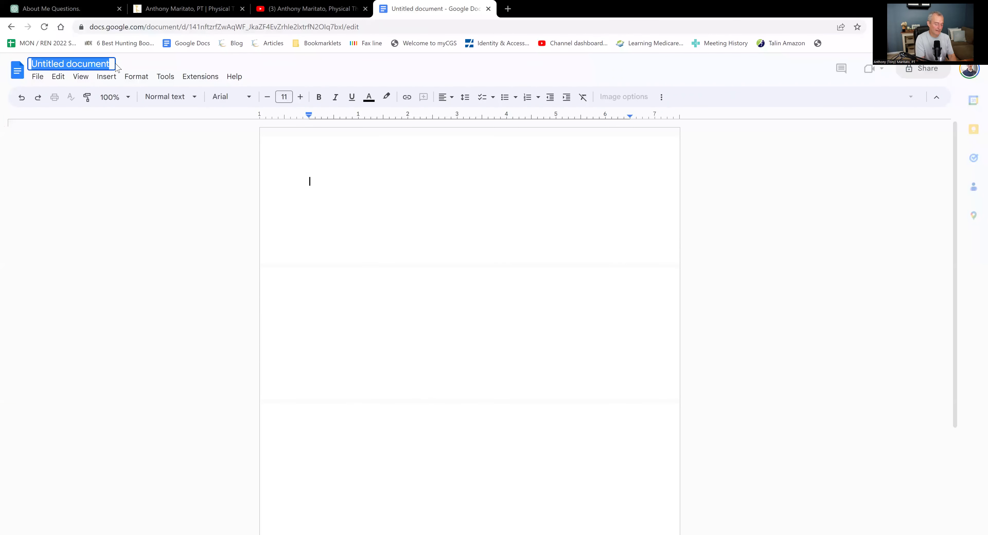
type("About Me ")
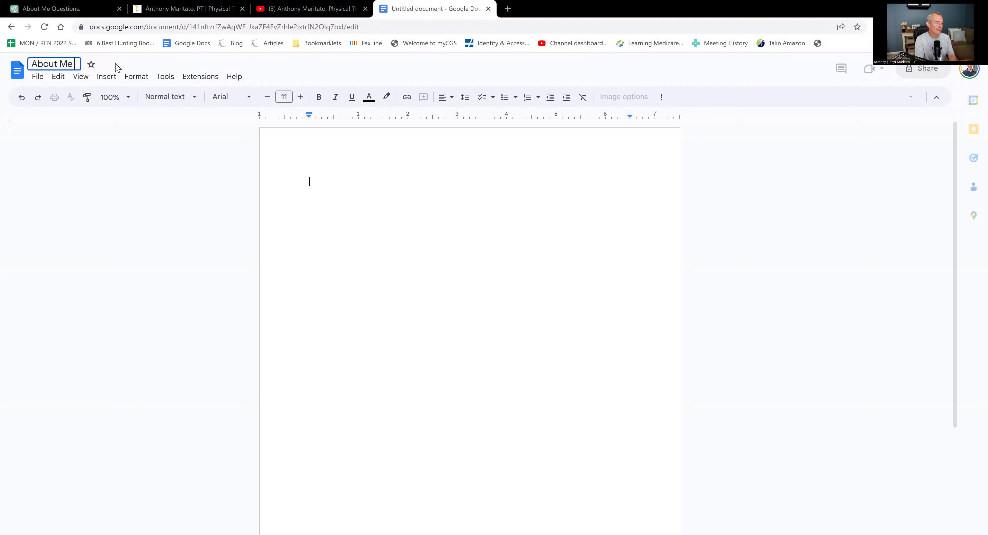
type("Chat GPT")
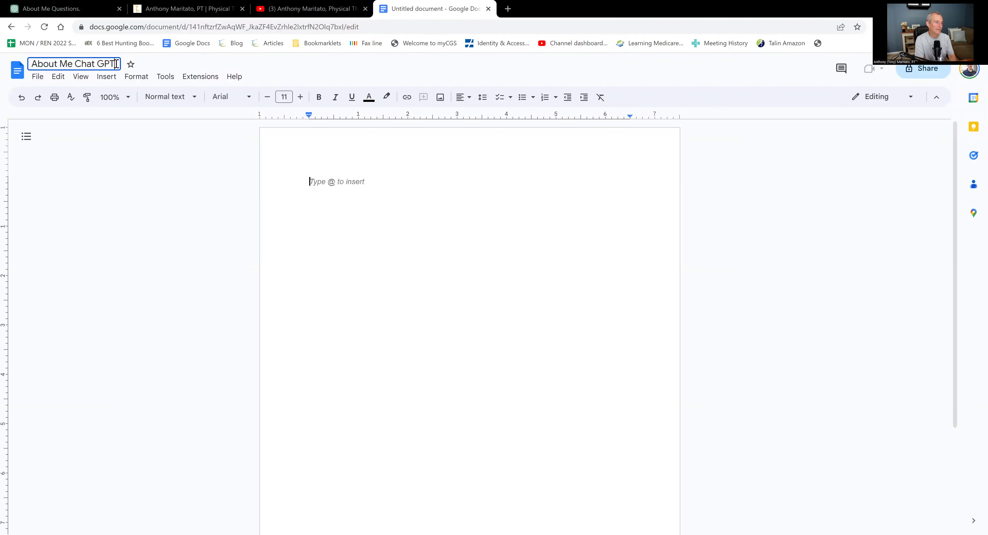
type(" Prompt")
key("Return")
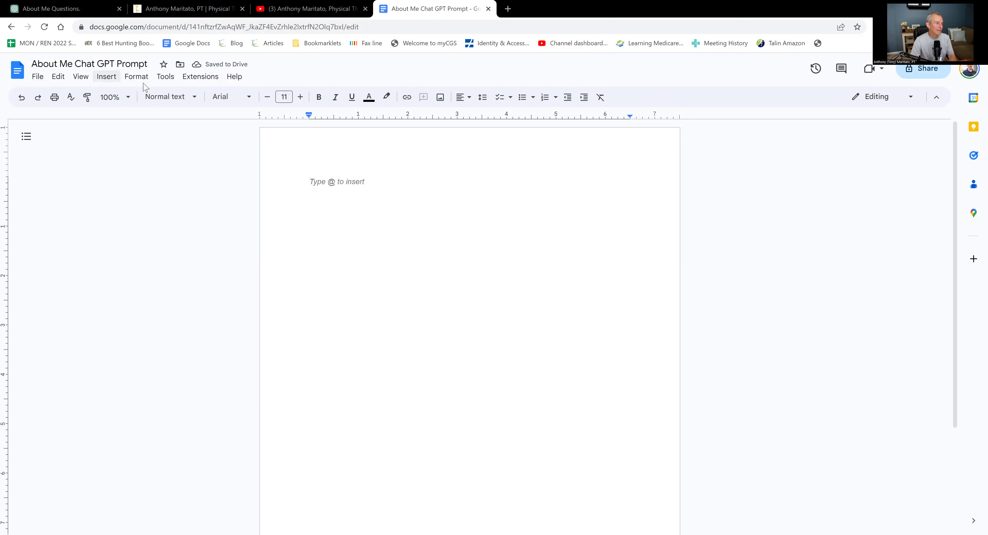
Step: Check the first question in ChatGPT and dictate a two-paragraph answer into the document with voice typing, covering plant store customer service and patient trust
left_click(163, 77)
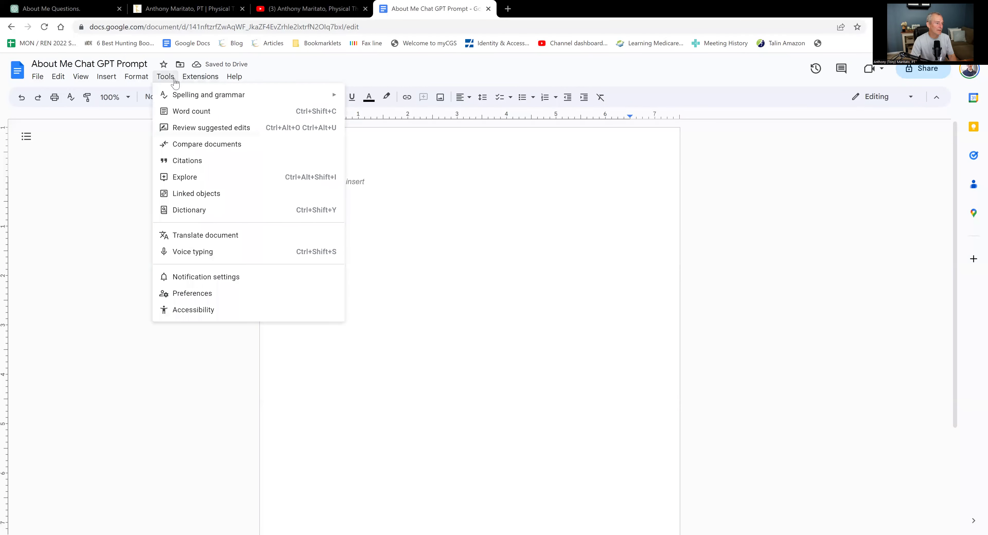
left_click(200, 254)
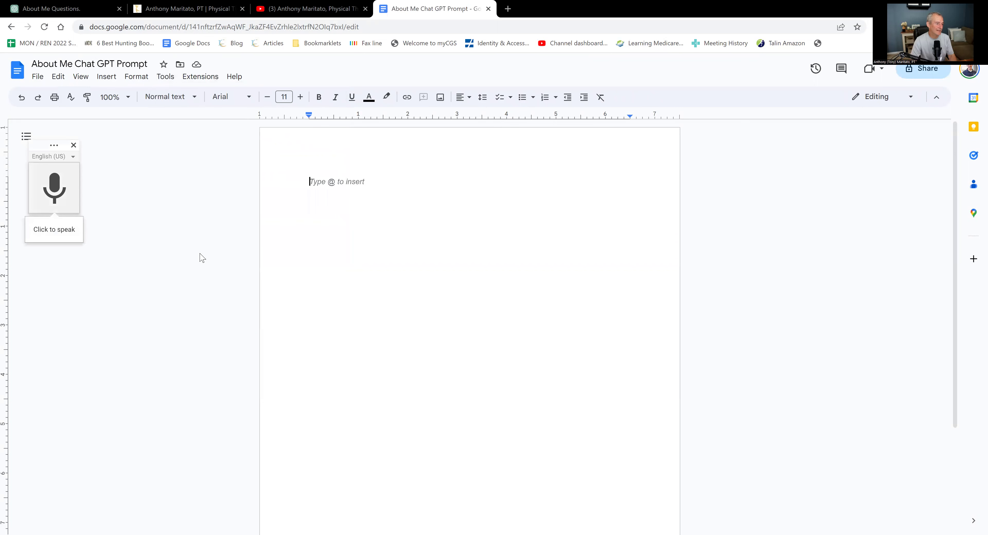
left_click(76, 10)
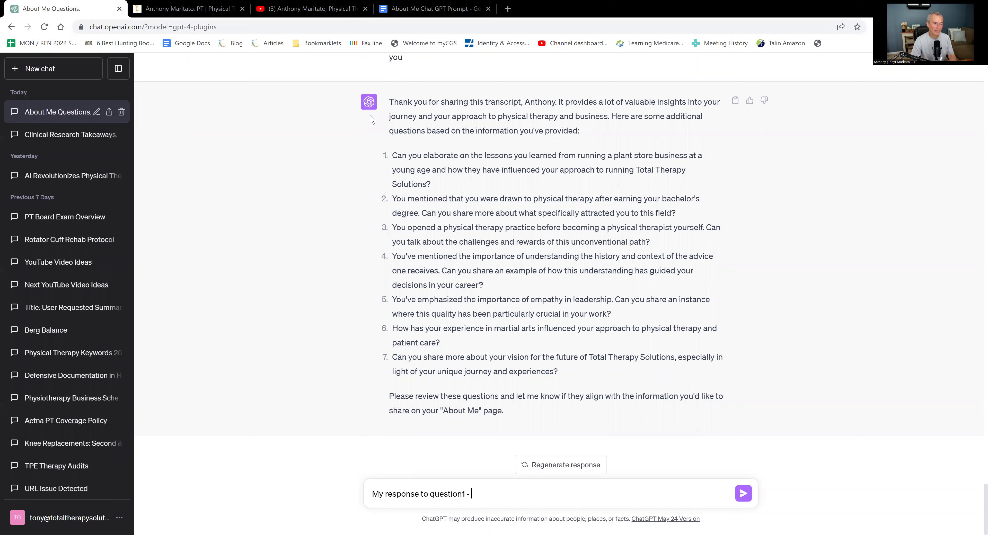
left_click(441, 10)
left_click(69, 177)
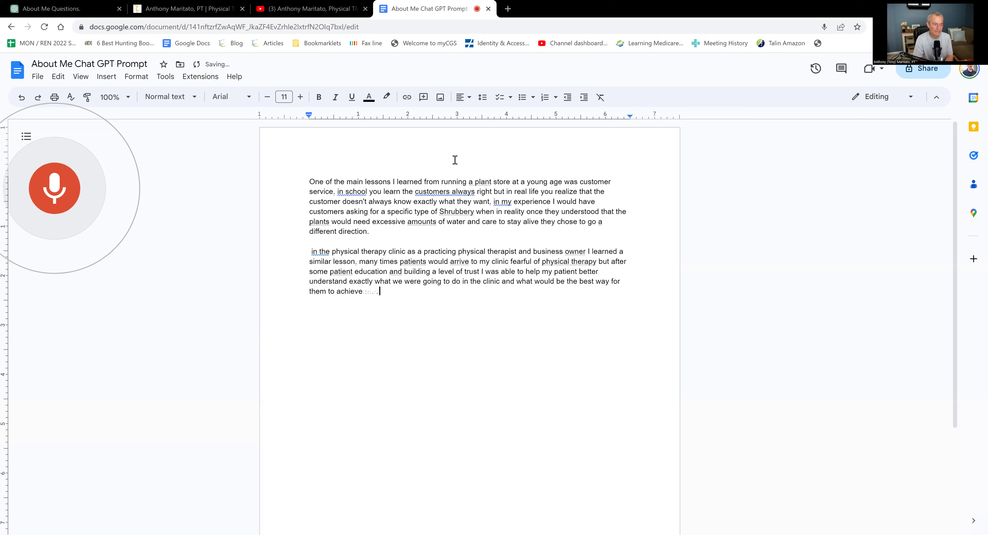
left_click(64, 194)
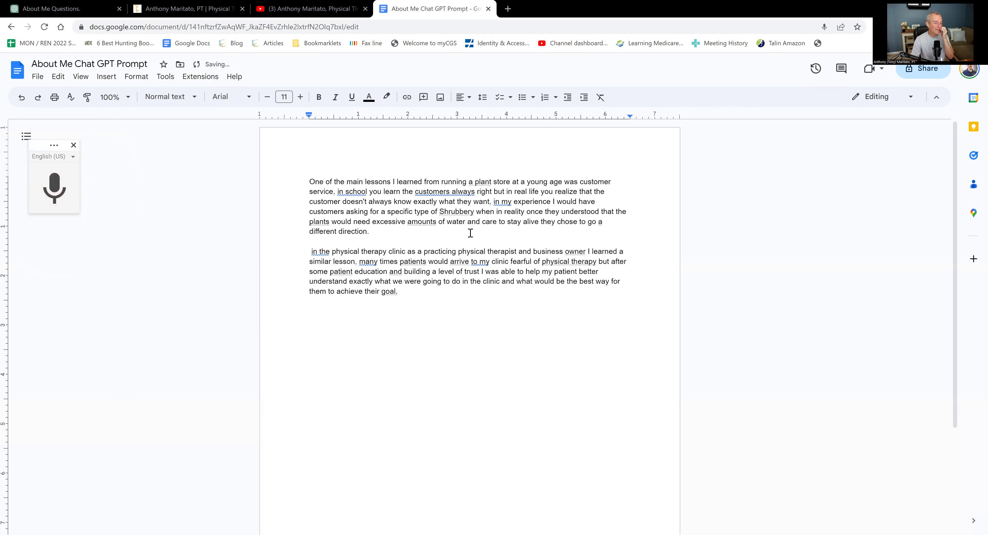
Step: Copy the whole dictated answer from the document into the ChatGPT reply after "My response to question1 -" and submit it
key("ctrl+a")
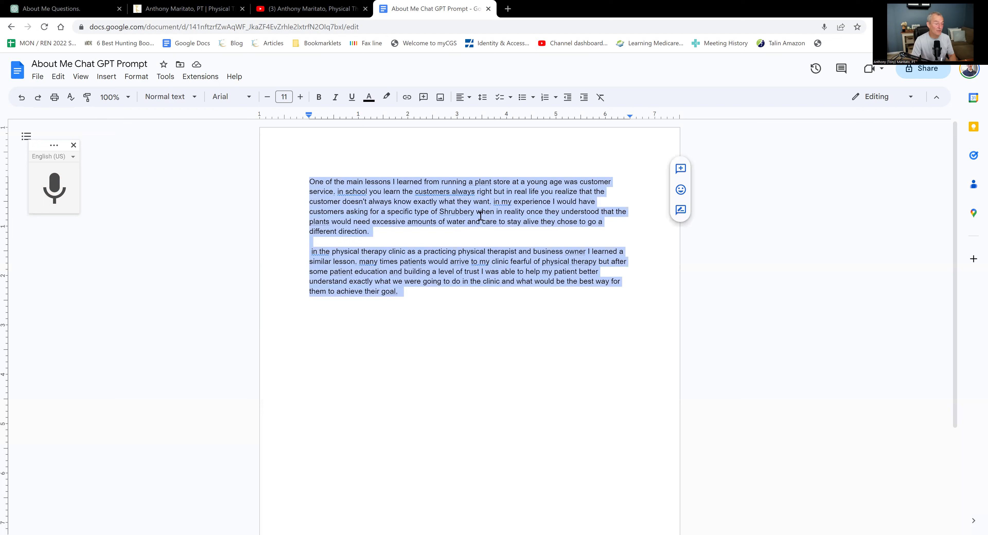
left_click(50, 11)
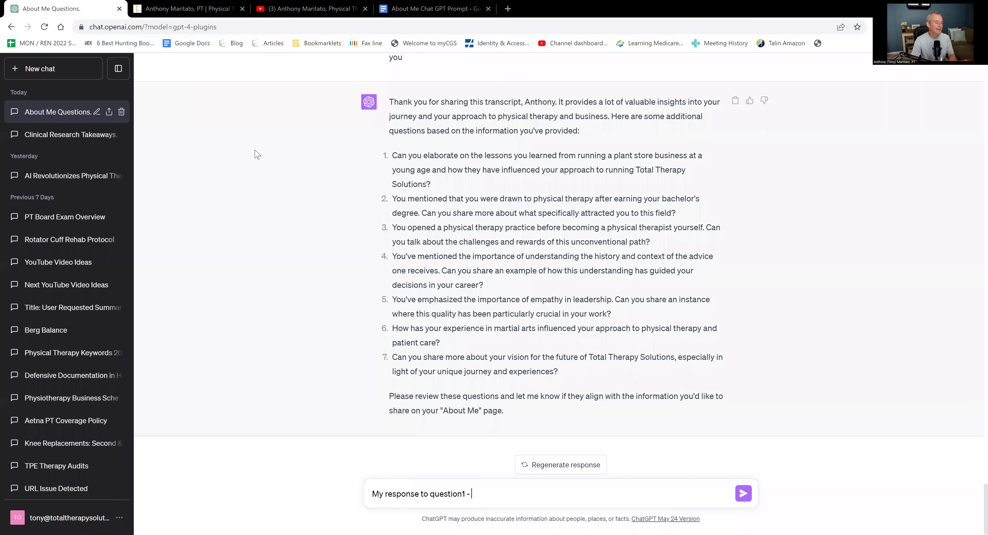
key("ctrl+v")
left_click(742, 495)
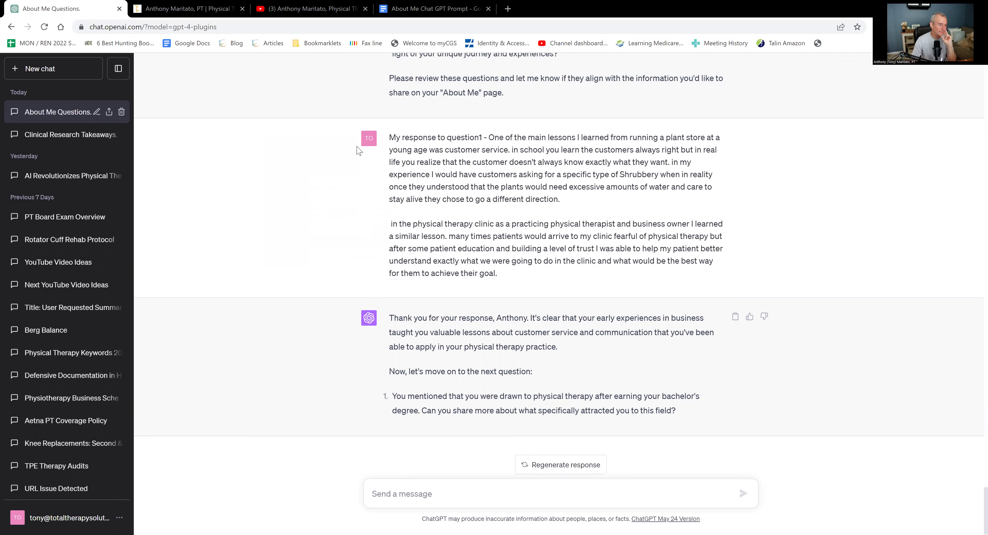
Step: Return to the Google Docs document and add the label "Q2" on its own line below the first answer
left_click(439, 12)
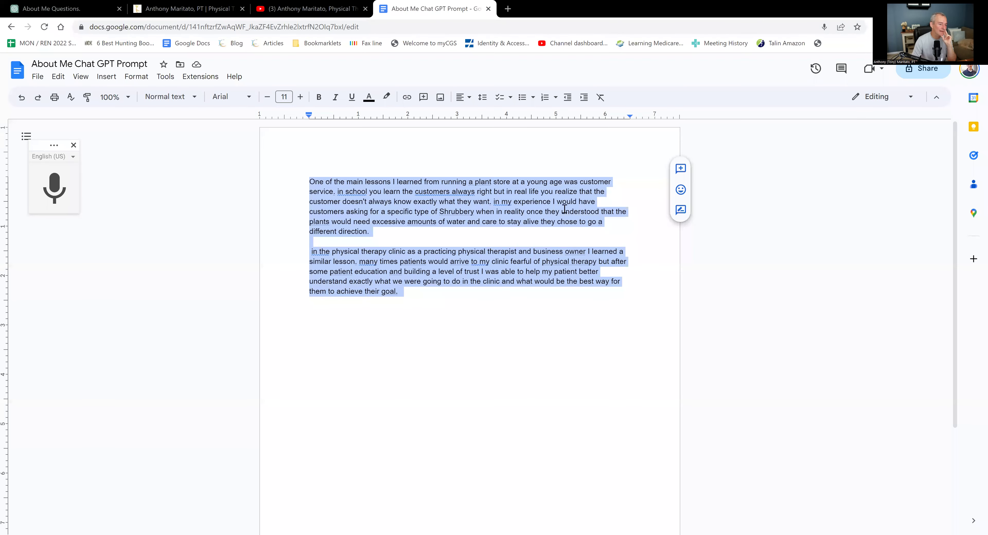
left_click(490, 312)
key("Return")
key("Return")
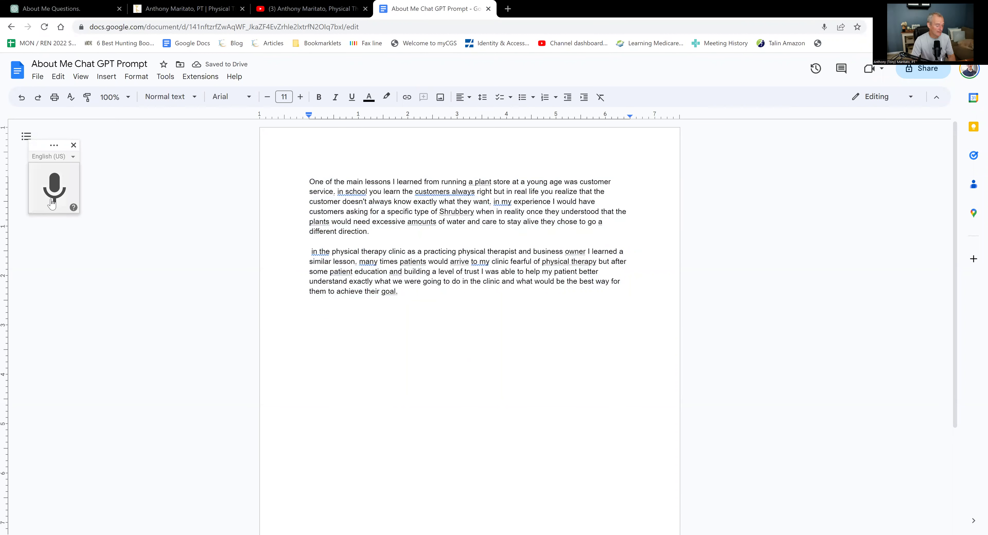
type("Q2")
key("Return")
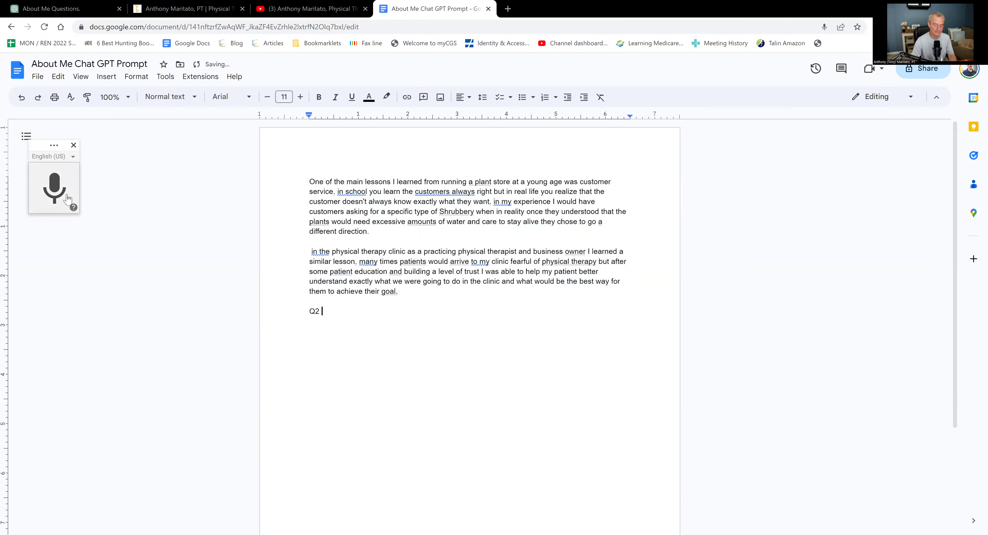
key("Return")
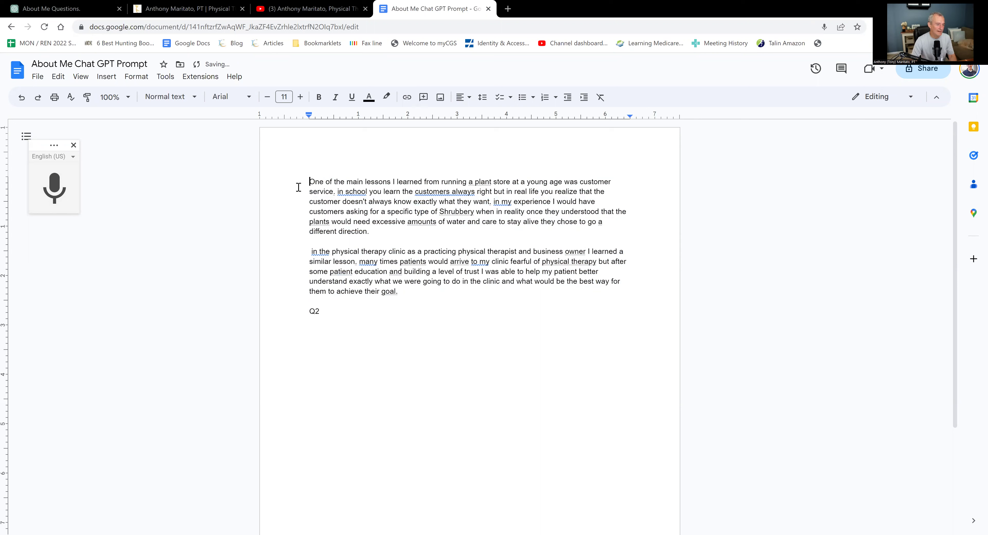
Step: Insert the label "Q1" above the first answer, separated from it by a blank line
left_click(299, 187)
key("Return")
key("Return")
key("Up")
key("Up")
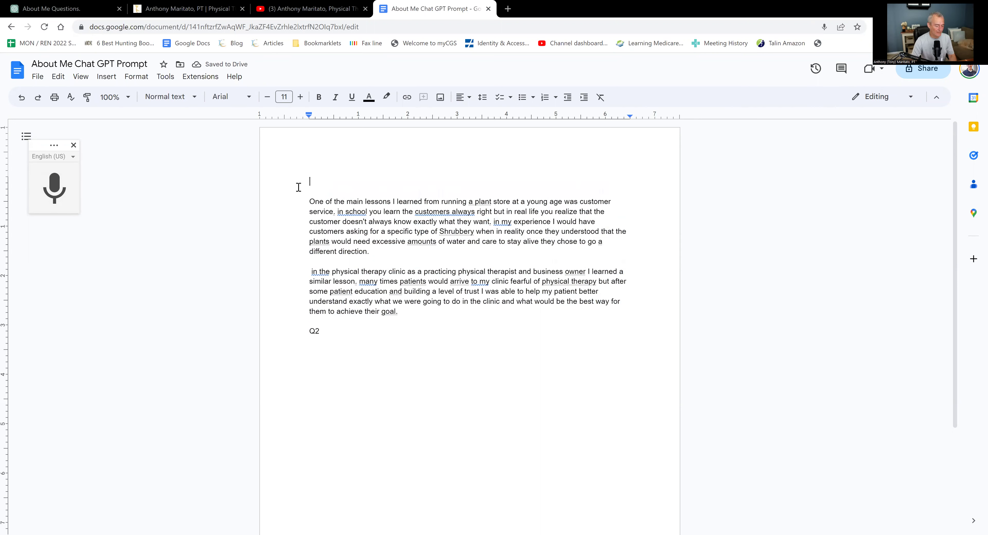
type("Q1")
Step: Dictate the answer under Q2 with voice typing, covering the mother's diagnosis, the kinesiology degree and the passion for working with clients
left_click(340, 346)
left_click(57, 188)
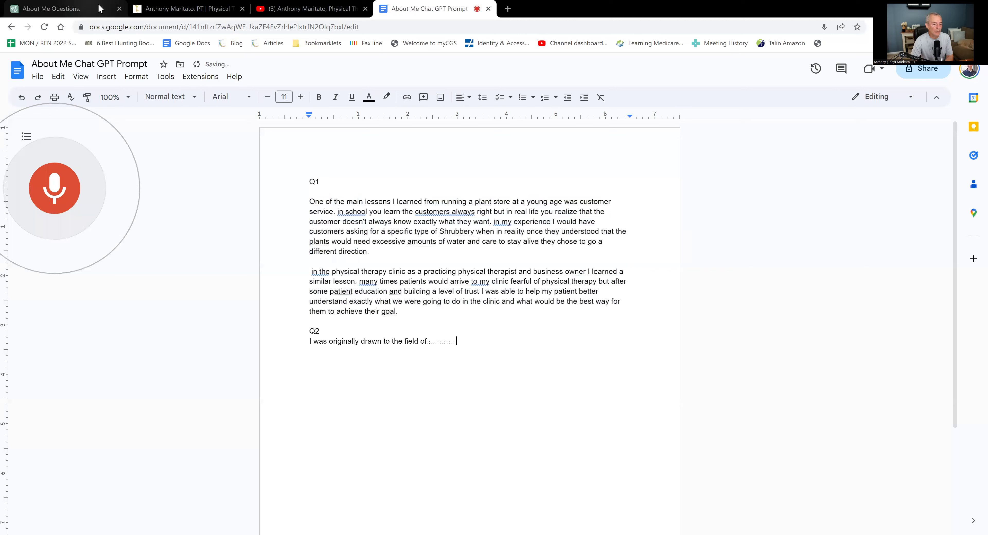
mouse_move(110, 10)
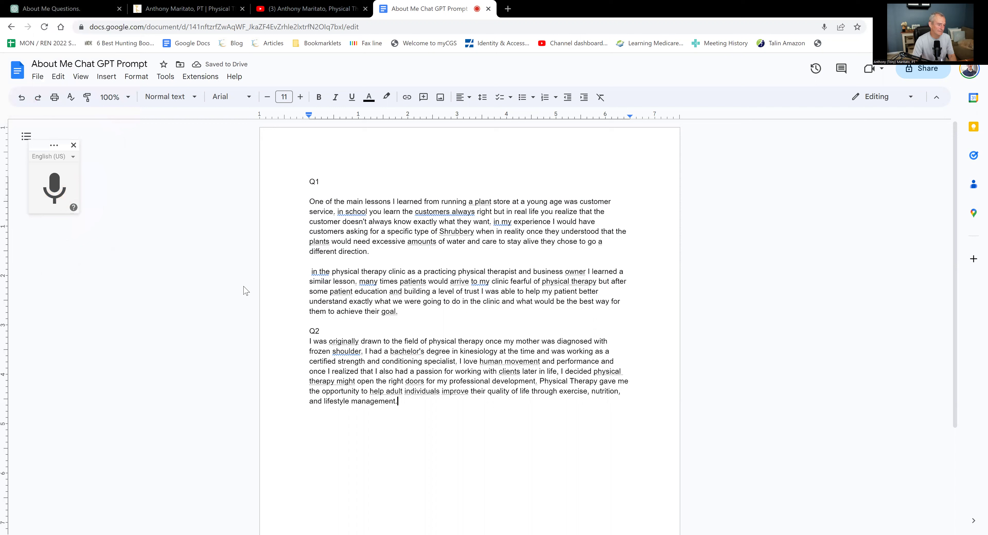
Step: Copy the Q2 answer paragraph into ChatGPT and submit it as the reply to the second question
triple_click(293, 346)
key("ctrl+c")
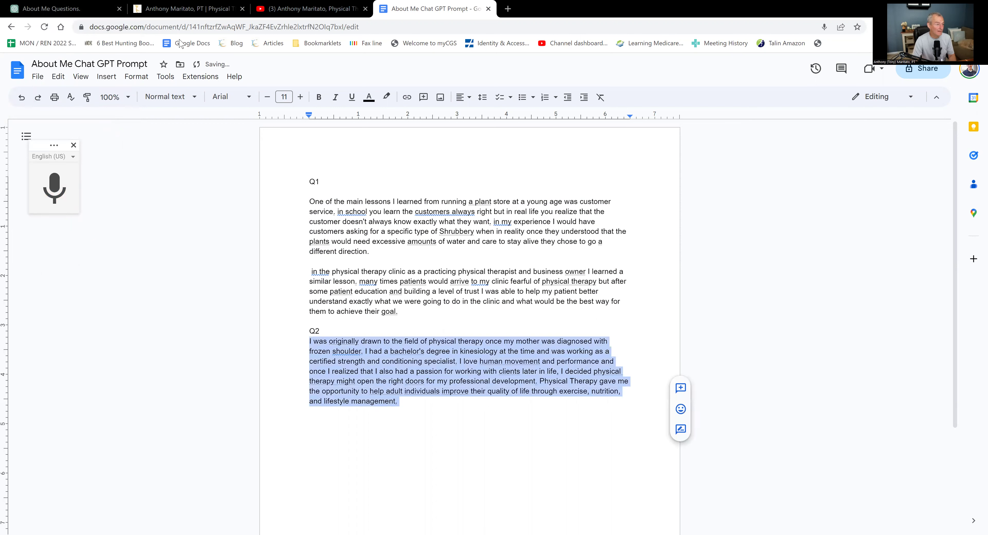
left_click(82, 10)
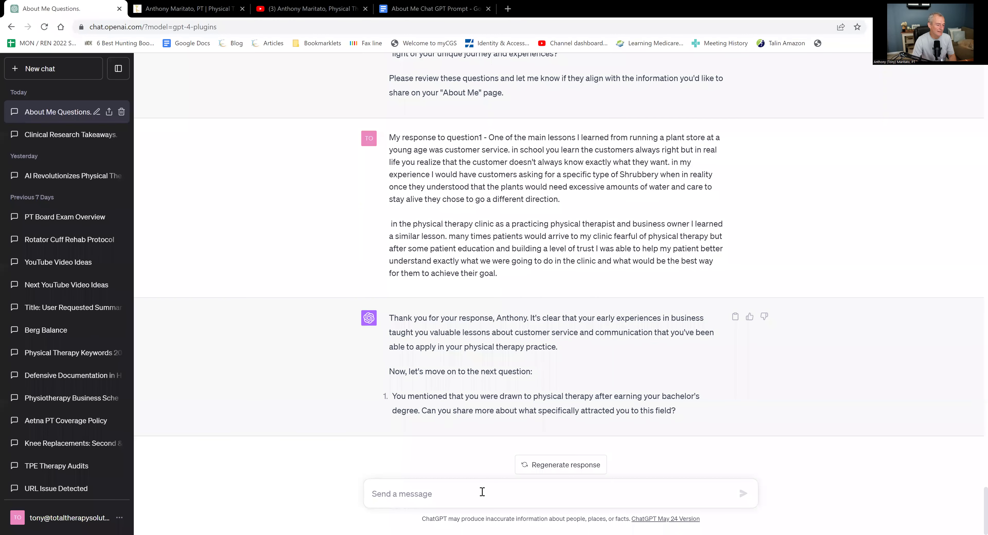
left_click(527, 484)
key("ctrl+v")
key("Return")
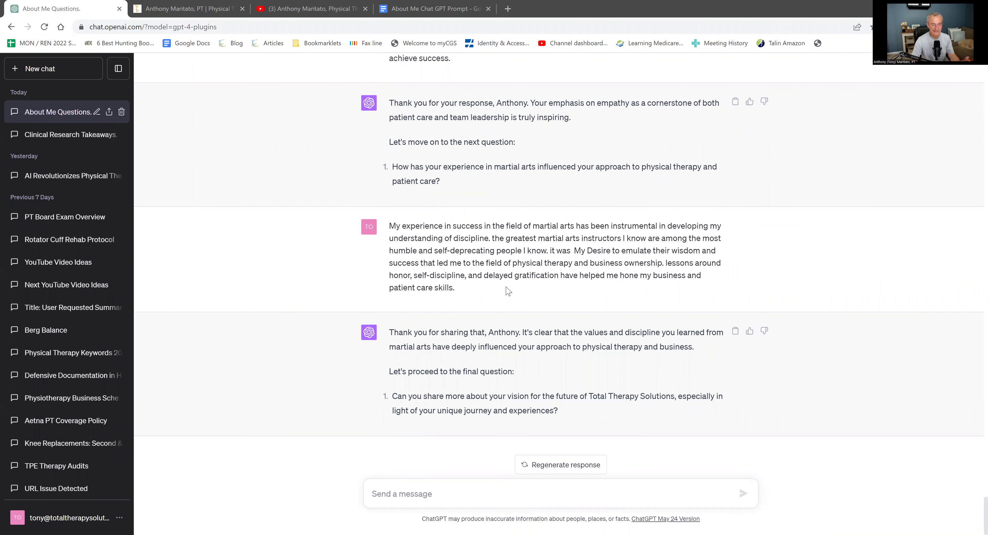
Step: Paste and submit the answer to the final question, about the vision for the future of Total Therapy Solutions
left_click(486, 491)
key("ctrl+v")
left_click(744, 494)
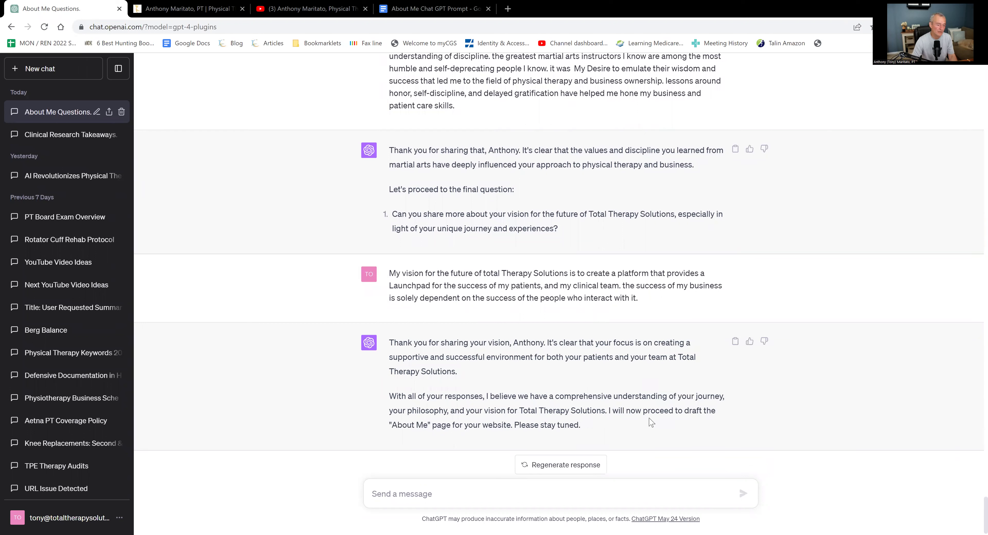
Step: Submit the request "Let's start with an outline for the about me page. Please write that now."
scroll(691, 413, "down", 1)
left_click(570, 493)
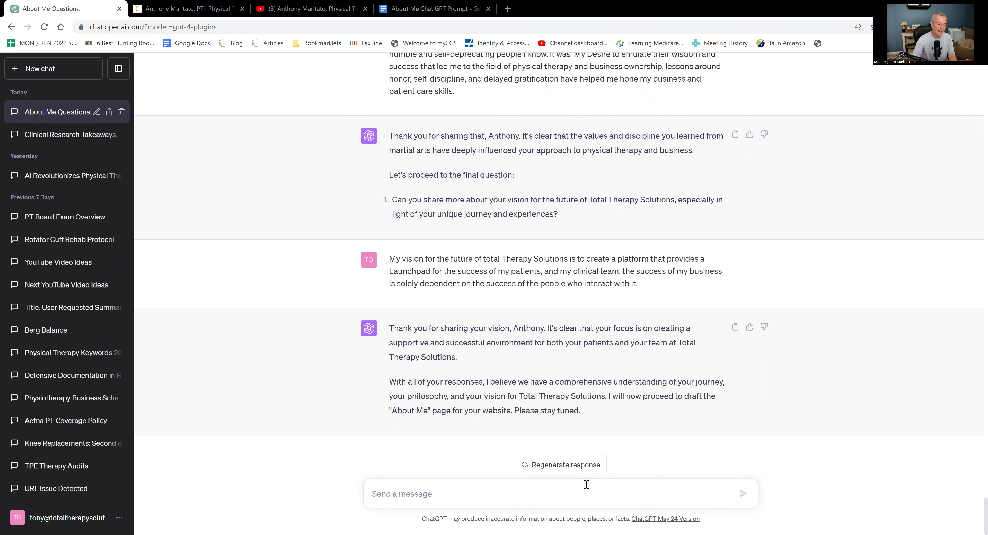
type("Let's sta")
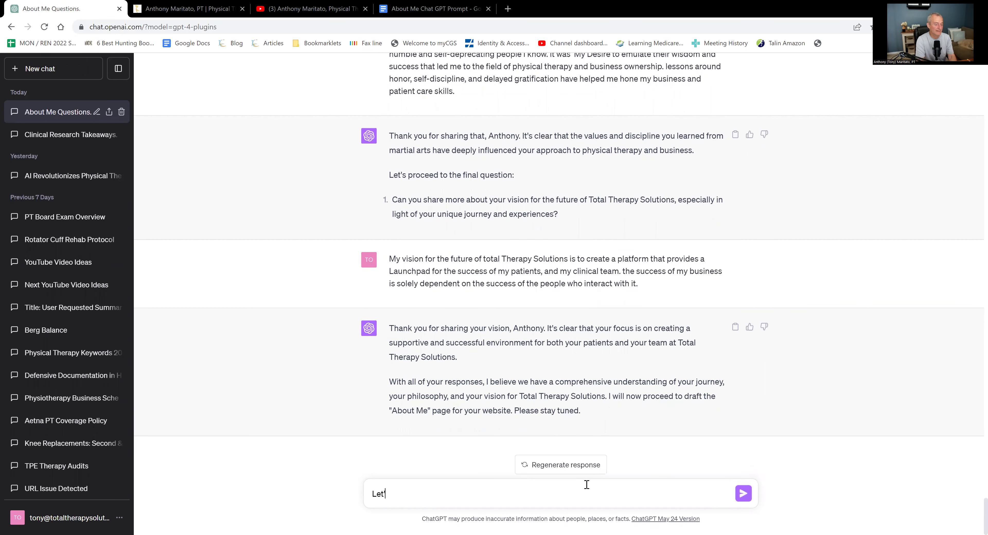
type("rt with a ")
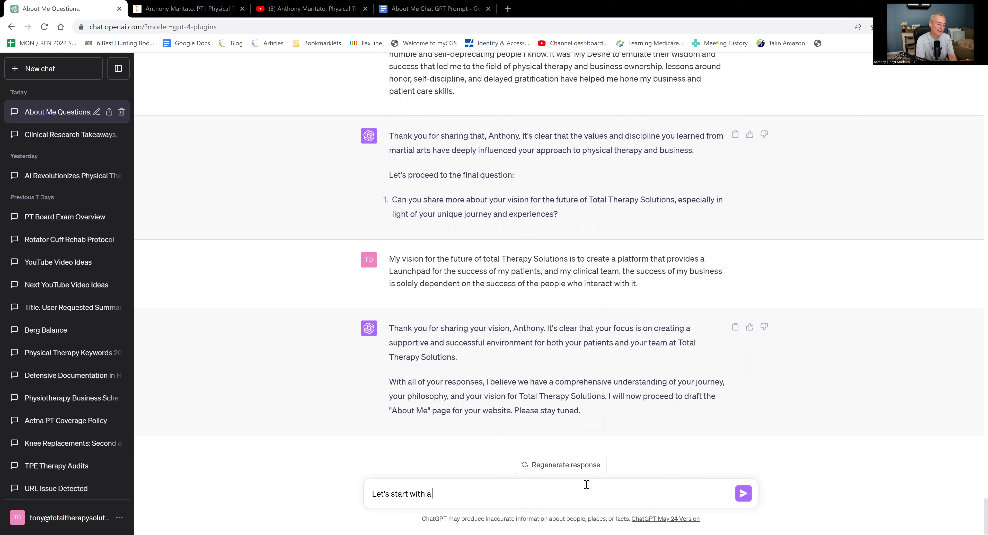
type(" outline for the about me page")
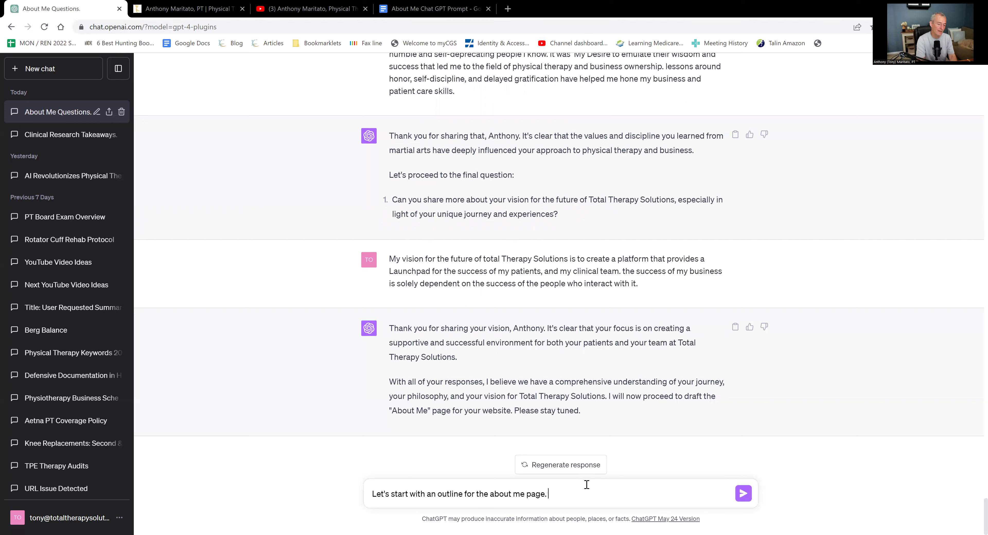
type(". Please write that now.")
key("Return")
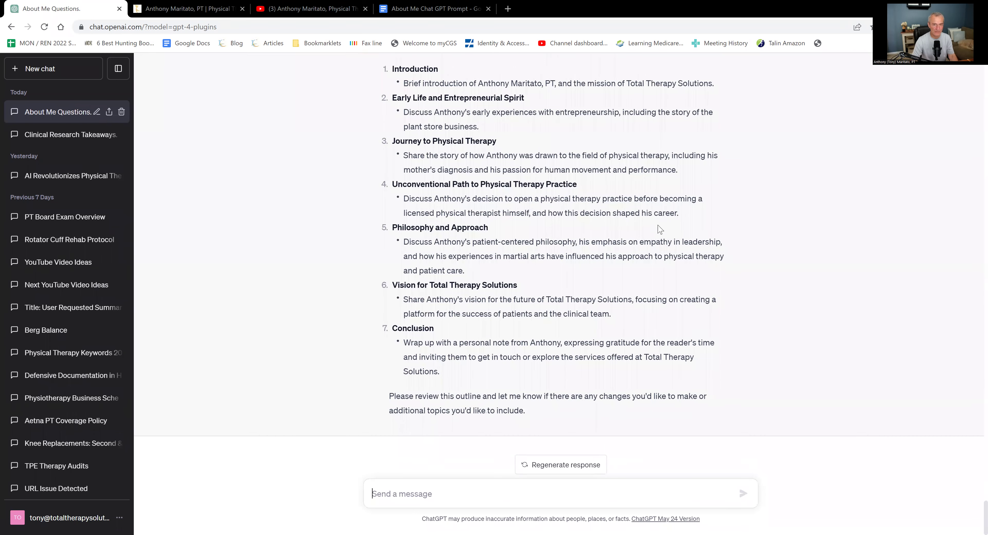
Step: Review the outline and begin the reply "Great! Now please use html code format to write the content for the introduction"
scroll(654, 240, "up", 4)
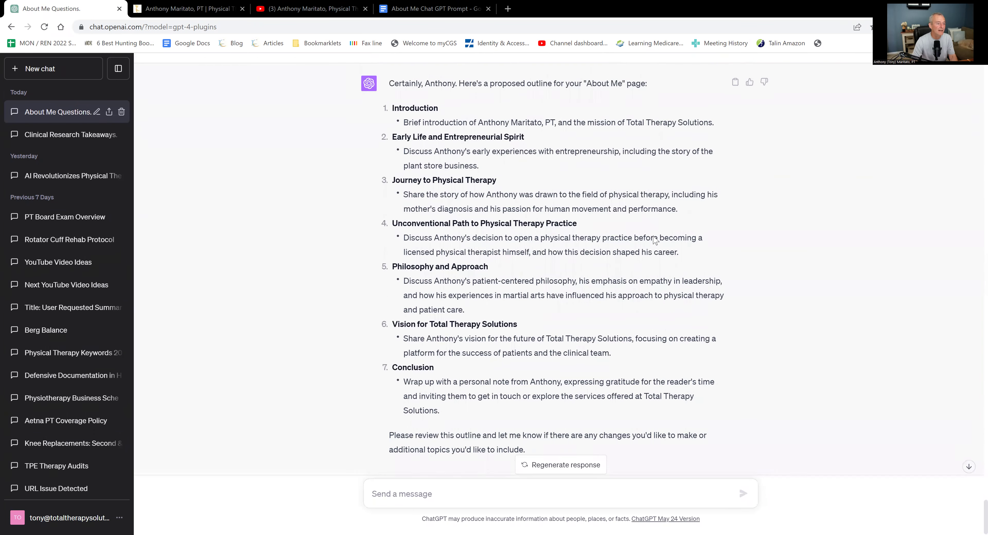
type("Great! Now ")
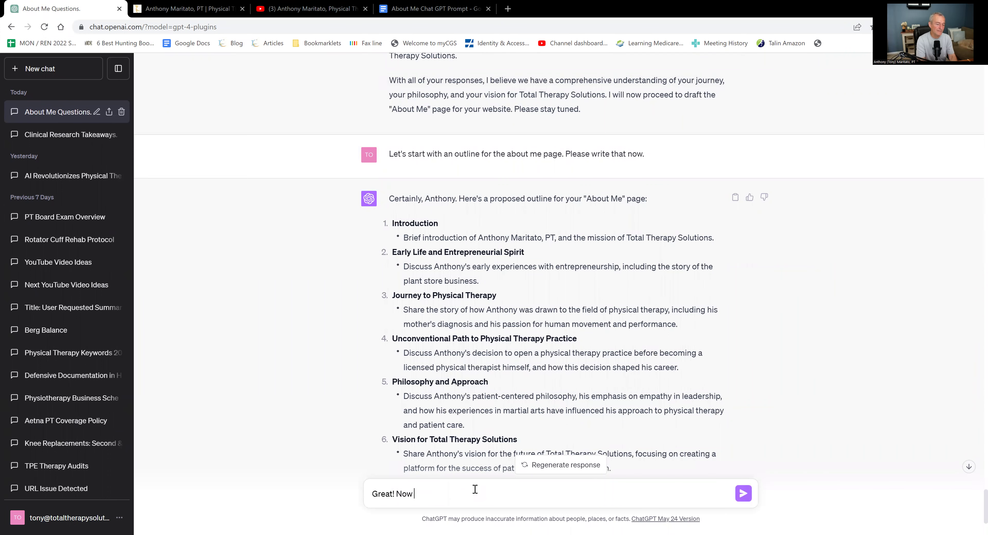
type("please use html code format to write the content fo rthe")
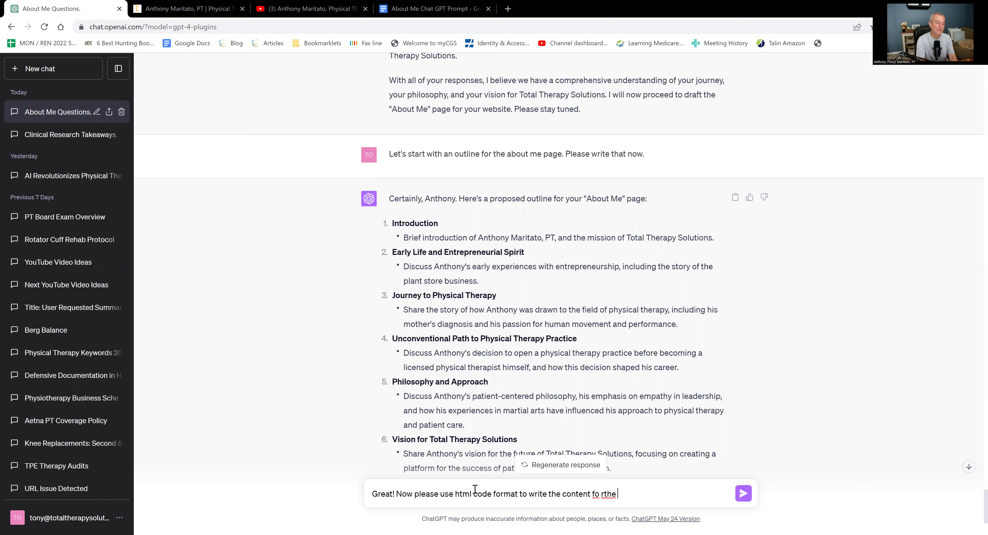
key("BackSpace")
key("BackSpace")
key("BackSpace")
key("BackSpace")
type("r the introduction")
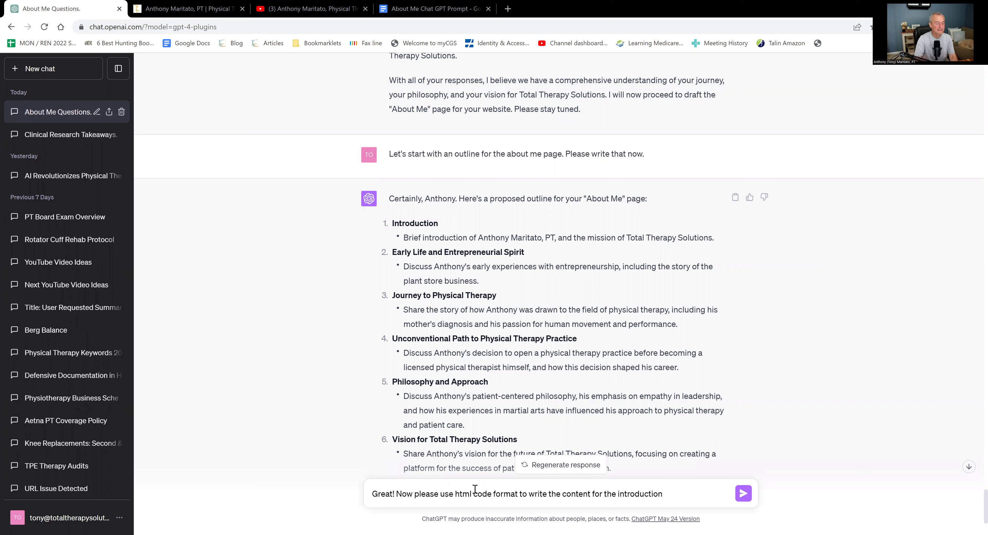
Step: Append the outline's description of the Introduction section to the request and submit it
left_click_drag(413, 239, 712, 238)
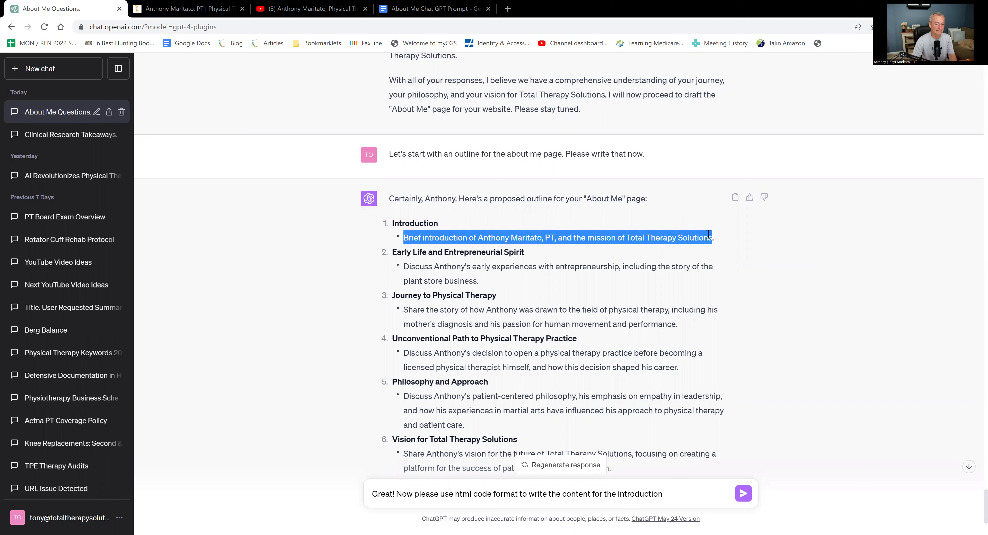
left_click(693, 493)
type("and")
type("Brief introduction of Anthony Maritato, PT, and the mission of Total Therapy Solutions.")
key("Return")
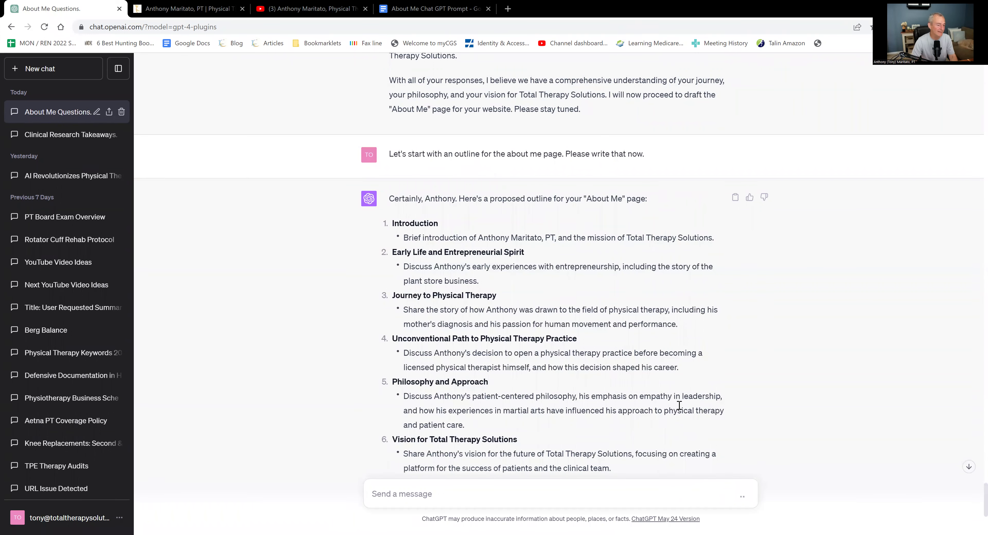
Step: Copy the "Early Life and Entrepreneurial Spirit" outline section and begin a new message with "Thanks, now please write the next"
left_click_drag(390, 253, 503, 288)
key("ctrl+c")
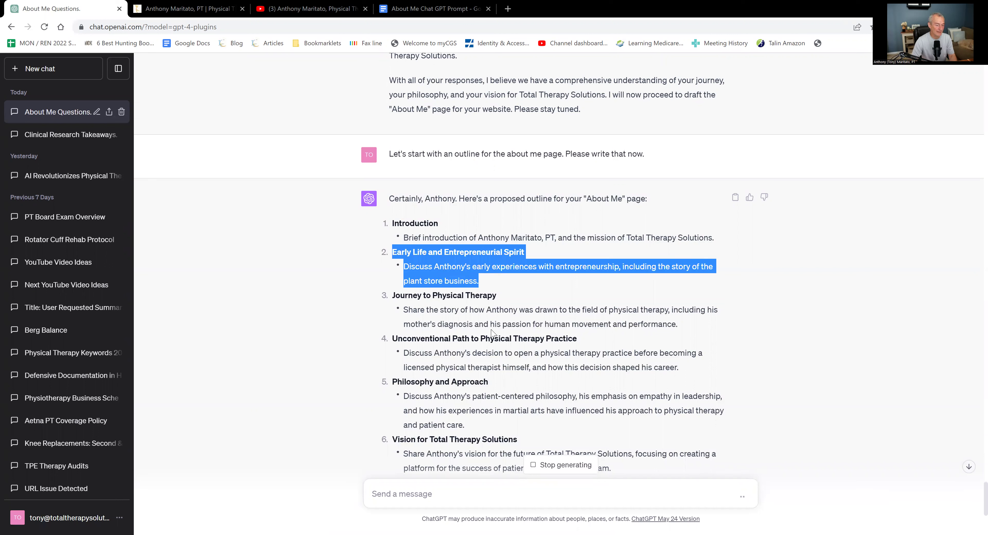
left_click(462, 496)
type("T")
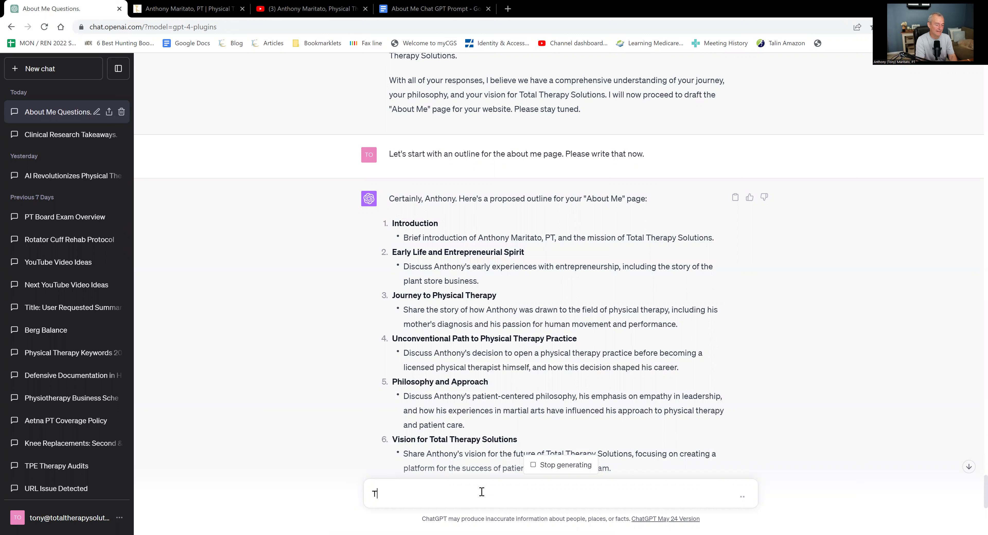
type("hanks, now please")
key("BackSpace")
key("BackSpace")
type("ease write the next")
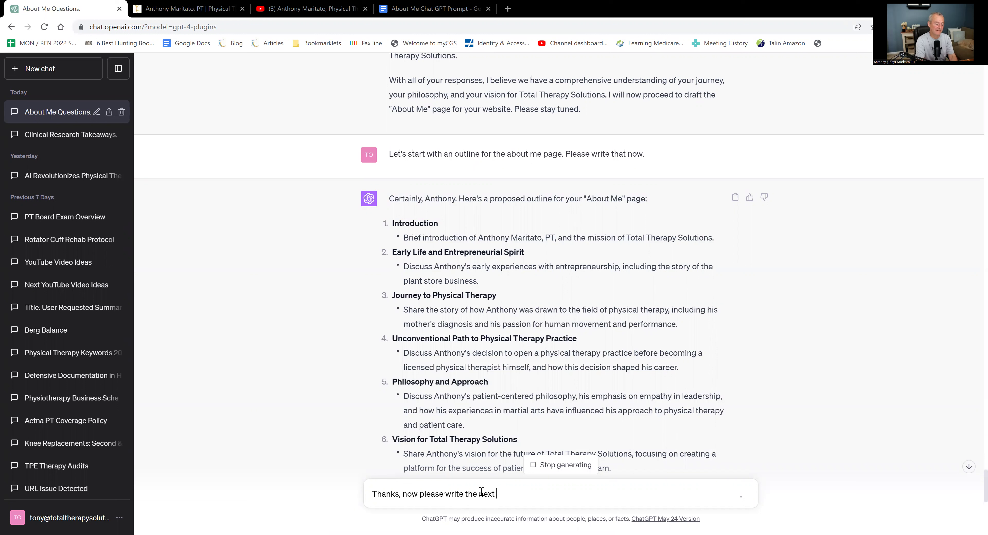
Step: Continue the message with "section. Continue to use html code format and"
type(" section. Continue to use htm lco")
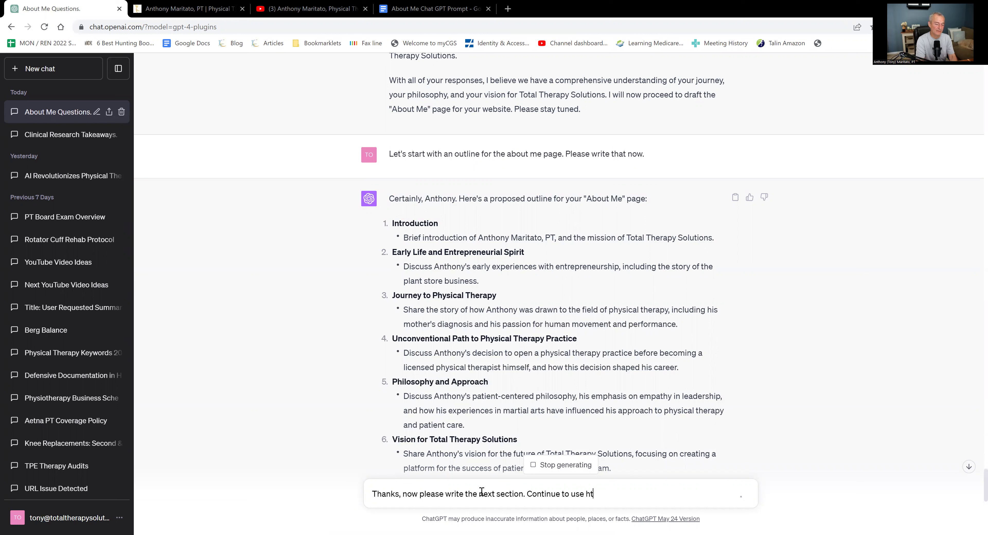
key("BackSpace")
key("BackSpace")
key("BackSpace")
type("l code format and")
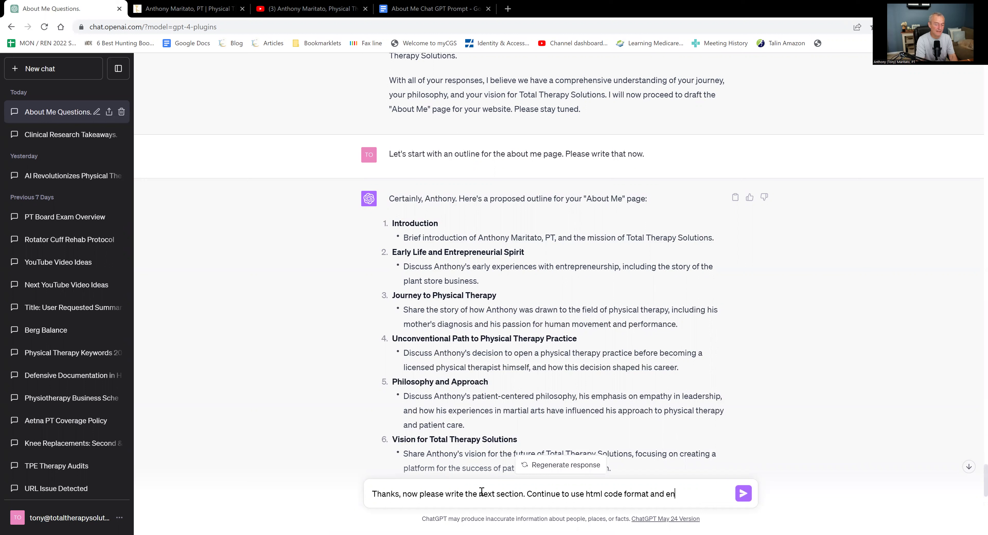
Step: Continue the request with "preserve my personal voice and sentence structure as much as possible."
type(" preverve my personal voice a")
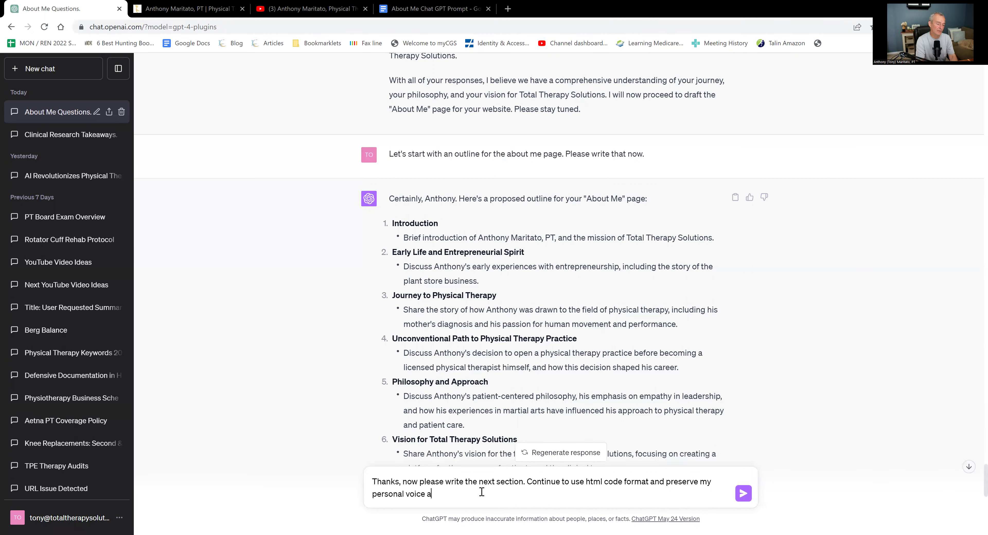
type("nd sentence structure as much")
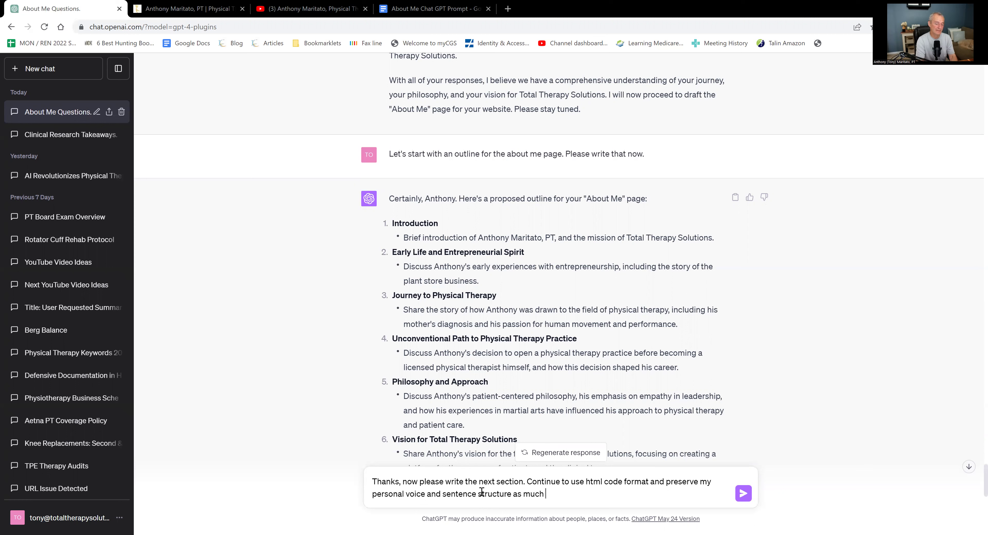
type(" as")
type(" possible. Write ")
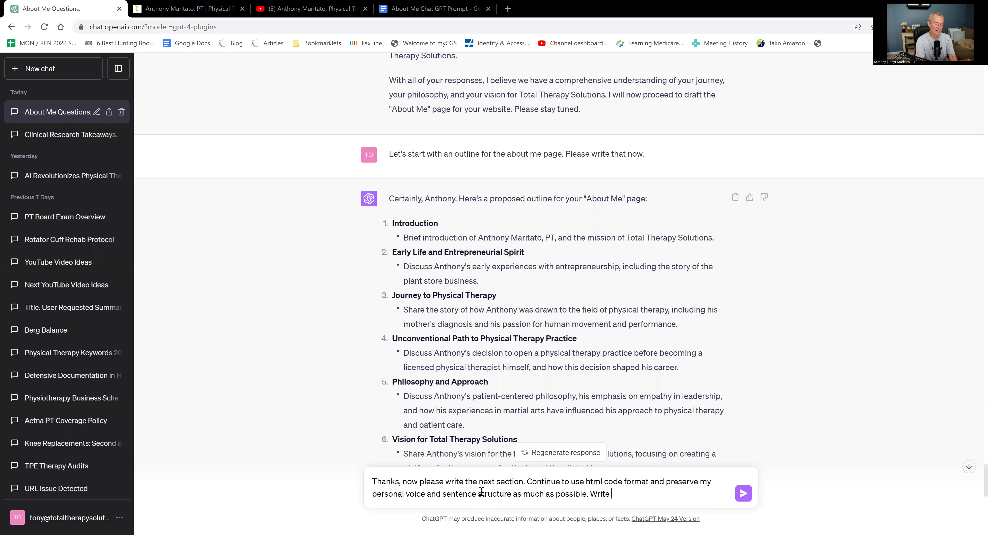
Step: Add "Write this content in first person where it makes sense. Feel free to add information as needed to provide a complete narrative."
type("this content in first person where it makes sense. ")
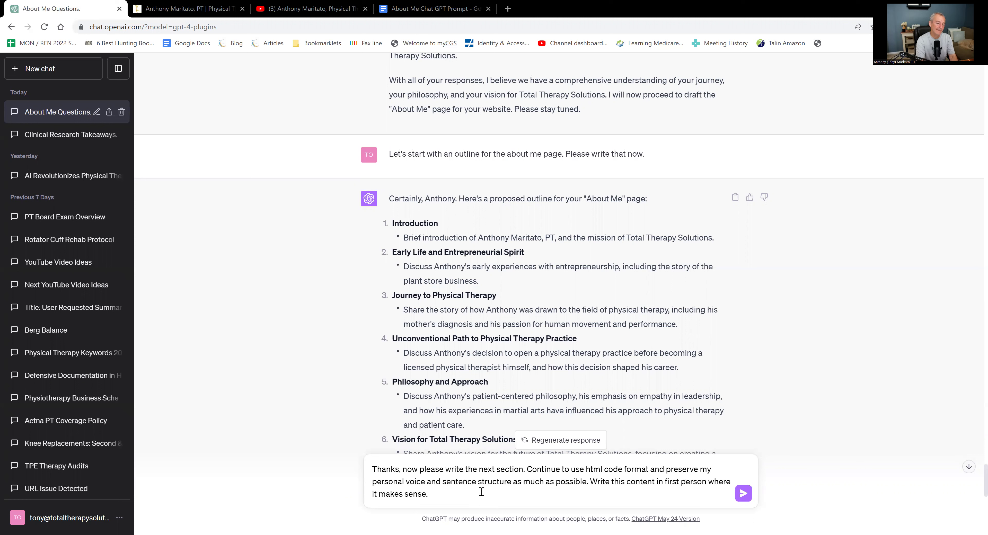
type("Feel free to add information as")
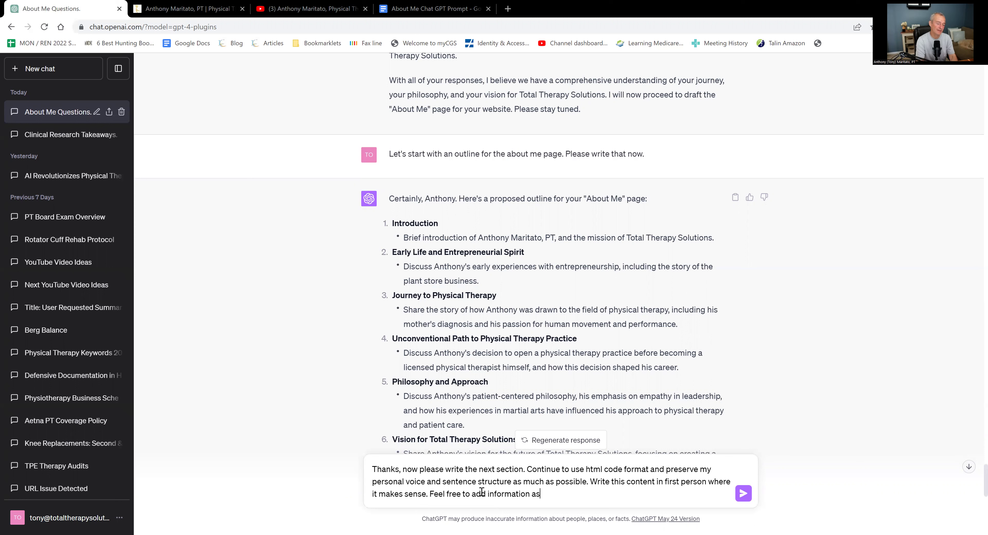
type(" needed to provide a complete narrative")
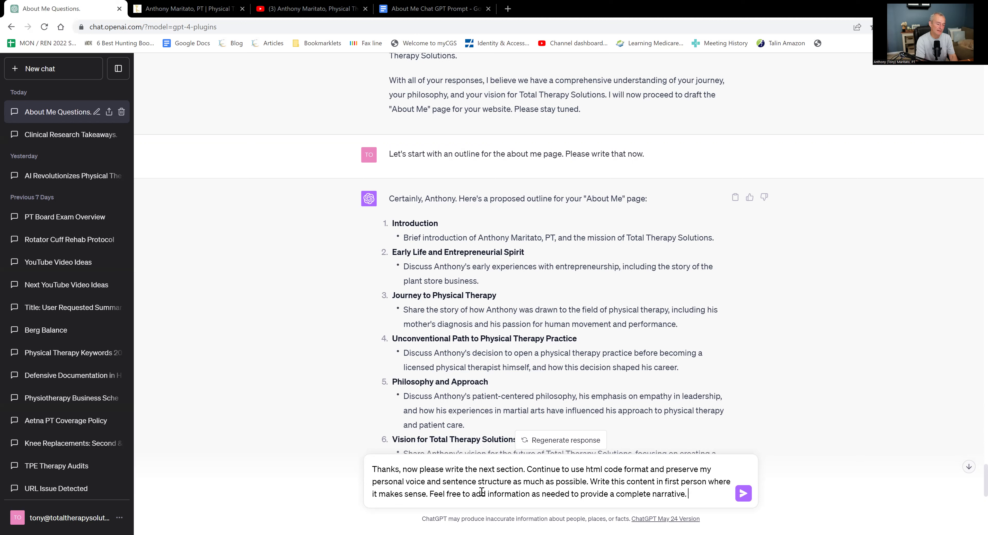
type(".")
Step: Add "Now, write the content for" in a new paragraph, followed by the copied "Early Life and Entrepreneurial Spirit" outline section, and submit the request
key("shift+Return")
type("Writ ethe")
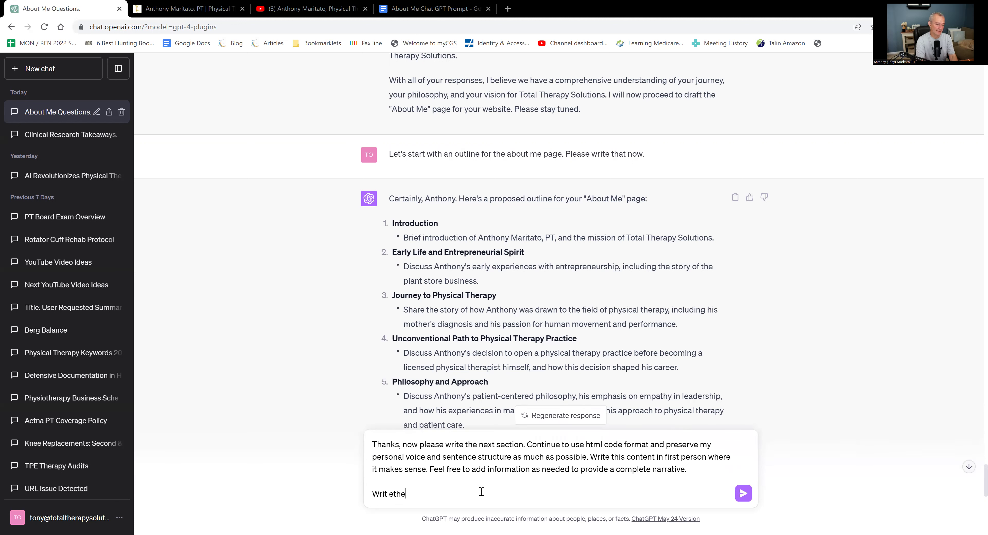
key("BackSpace")
key("BackSpace")
key("BackSpace")
key("BackSpace")
key("BackSpace")
type("e the content for")
key("ctrl+v")
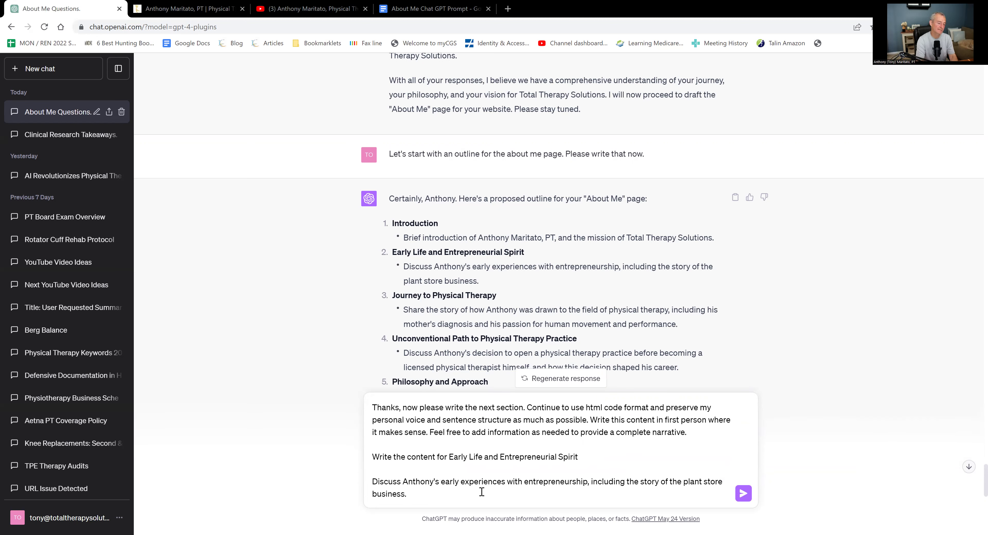
left_click_drag(380, 457, 371, 458)
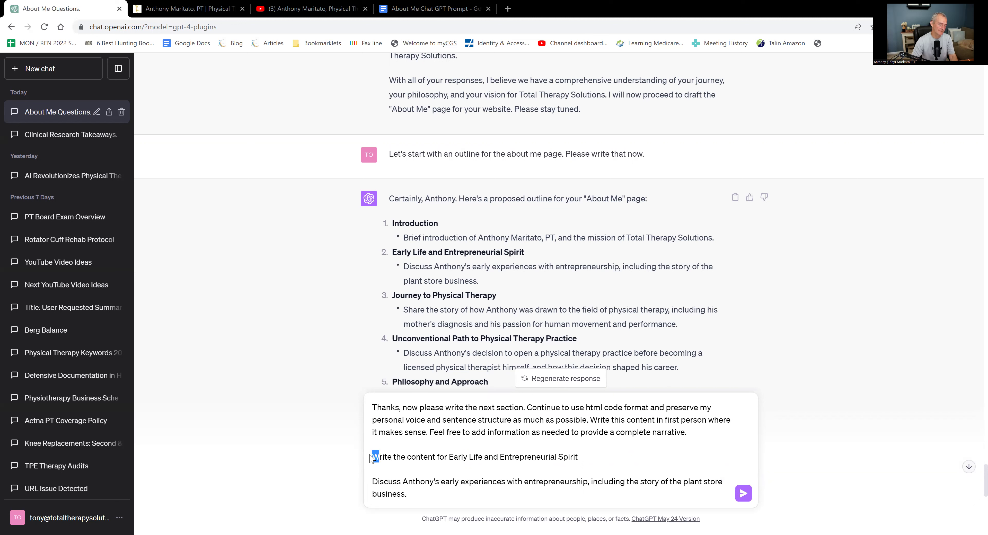
type("Now, w")
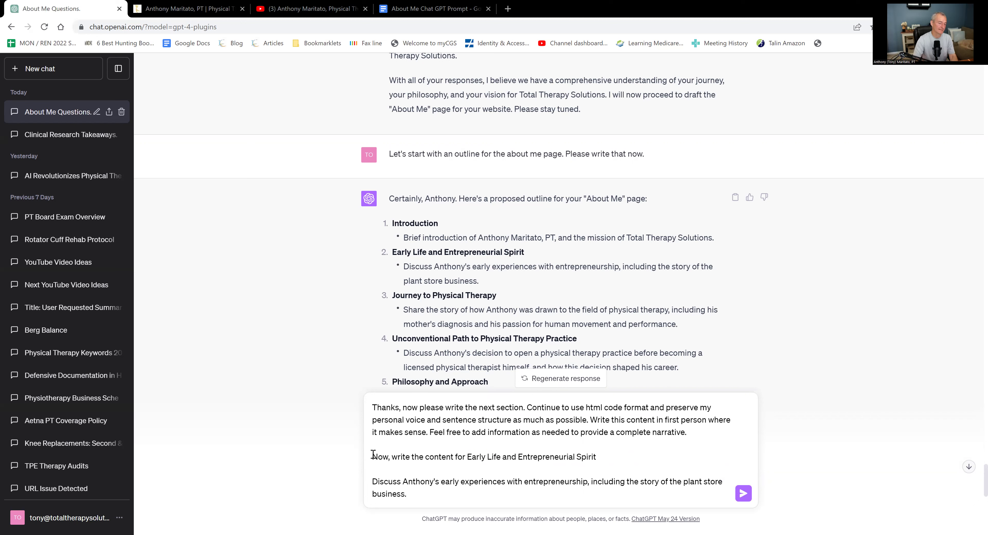
left_click(744, 493)
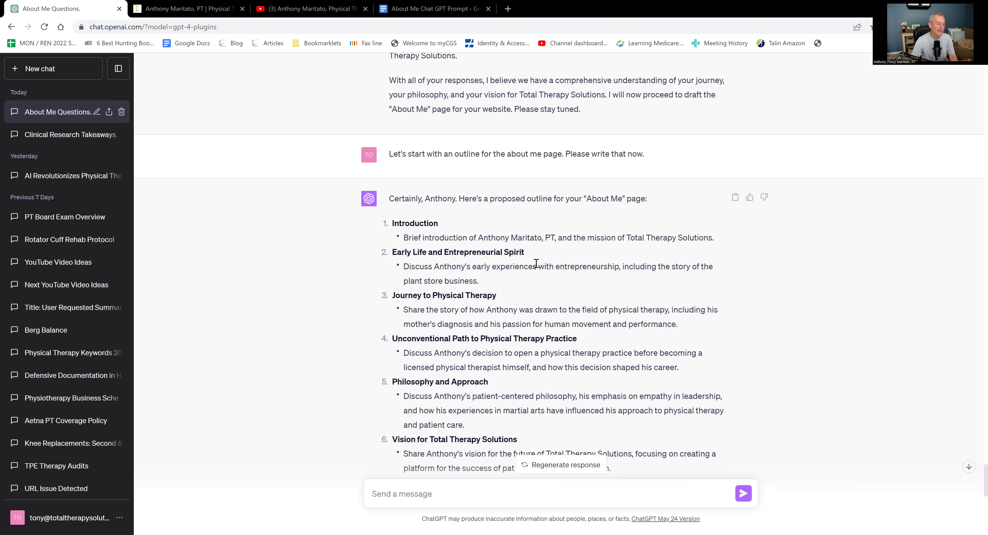
Step: Start a new message reading "Following the same instructions as above please write the content for the next section:"
type("Following the sa")
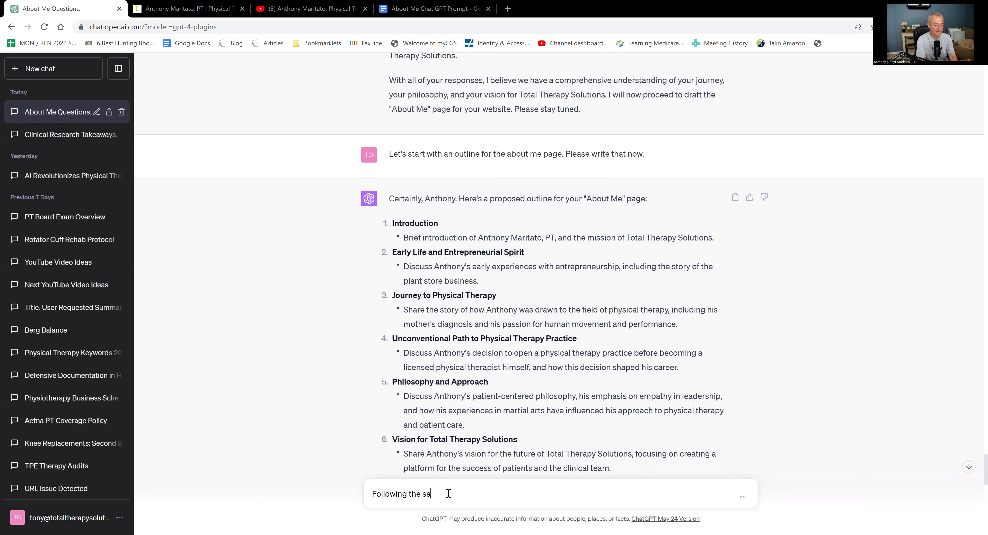
type("me instructions as ")
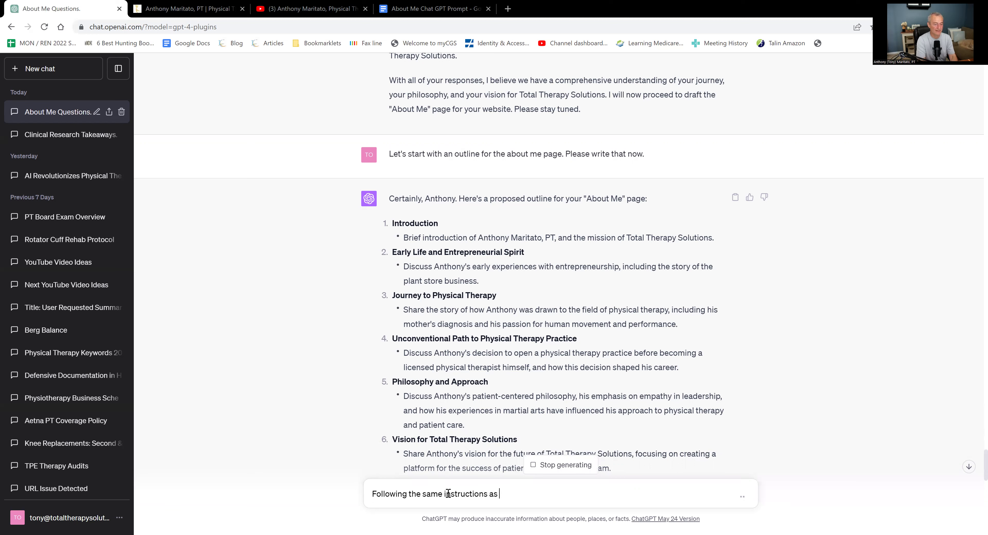
type("above ")
type("pelase")
type("ase wro")
type("te the content fo rthe")
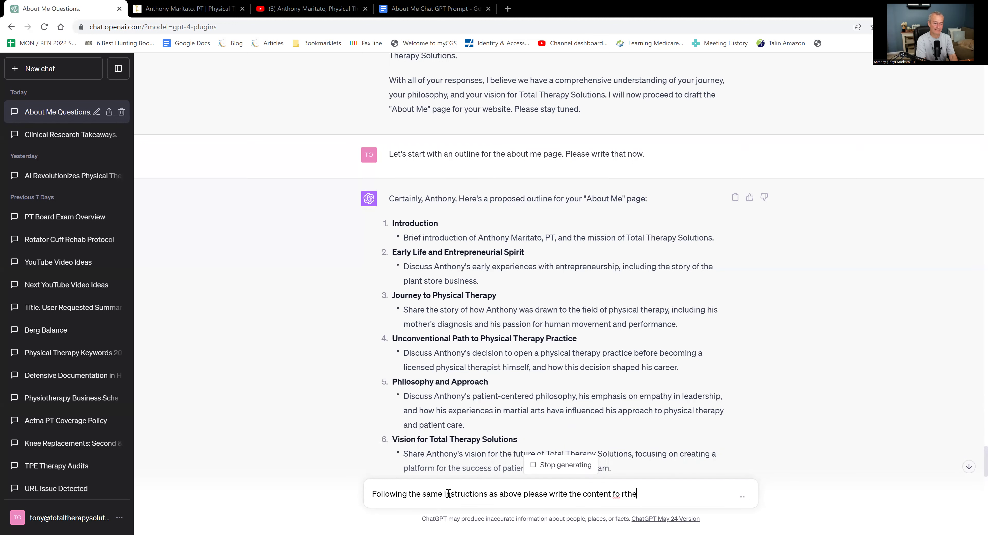
key("BackSpace")
key("BackSpace")
key("BackSpace")
key("BackSpace")
key("BackSpace")
type("r the next section:")
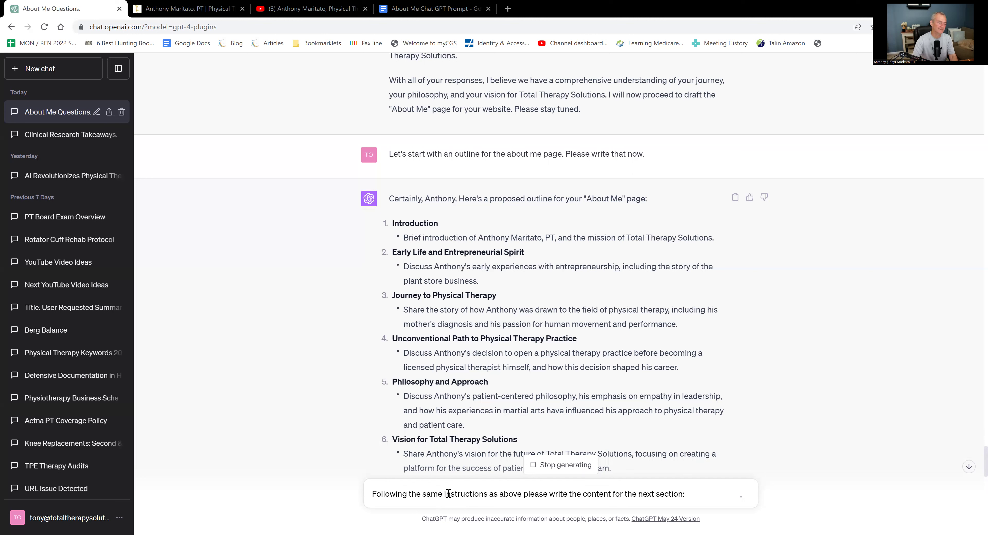
Step: Copy the "Journey to Physical Therapy" section with its description from the outline into a new line of the message
left_click_drag(392, 295, 681, 334)
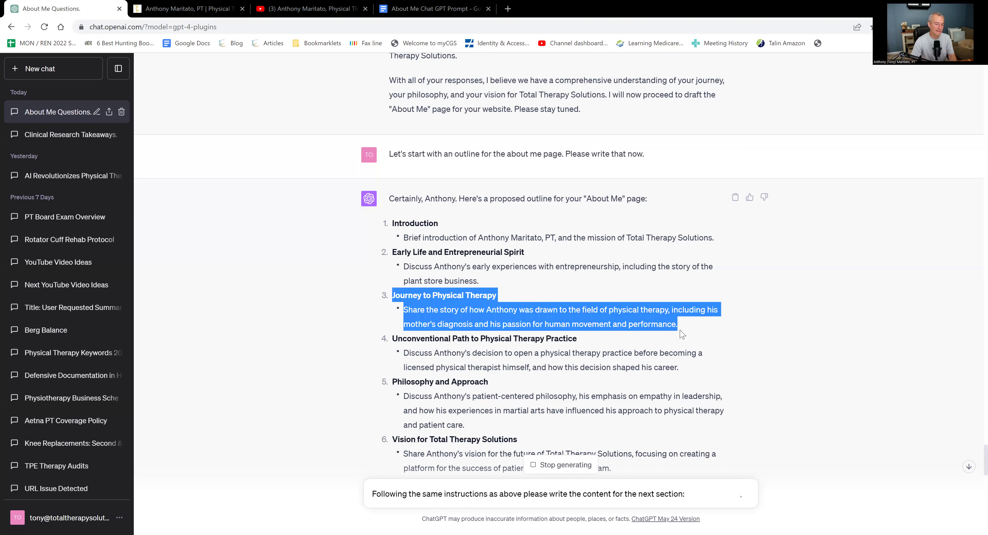
left_click(704, 493)
key("shift+Return")
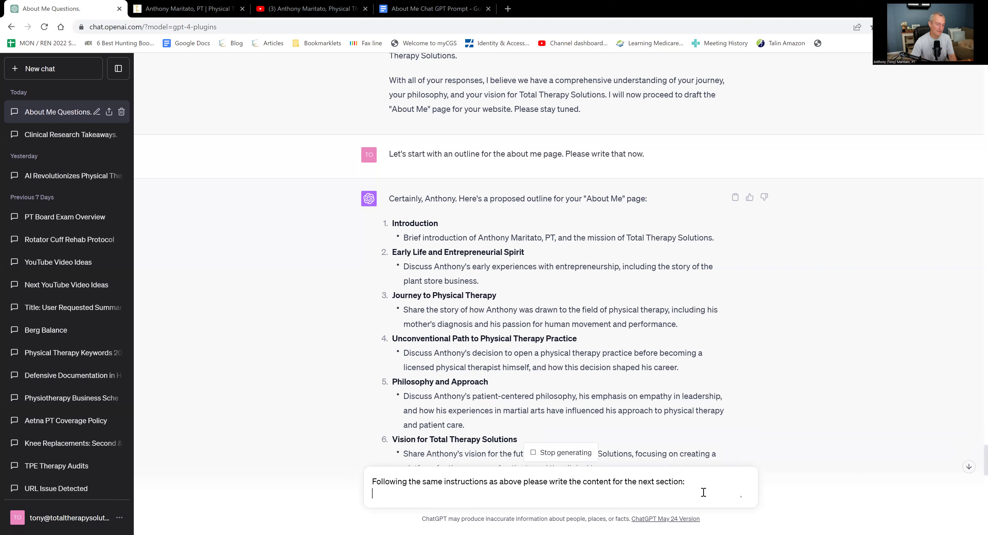
key("ctrl+v")
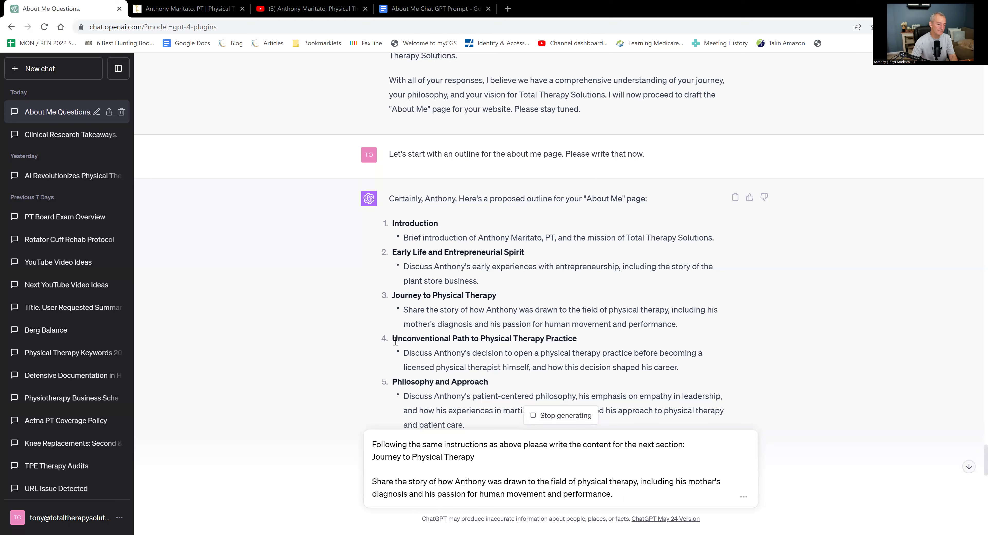
Step: Copy the "Unconventional Path to Physical Therapy Practice" outline section and submit the pending "Journey to Physical Therapy" request
left_click_drag(395, 339, 687, 364)
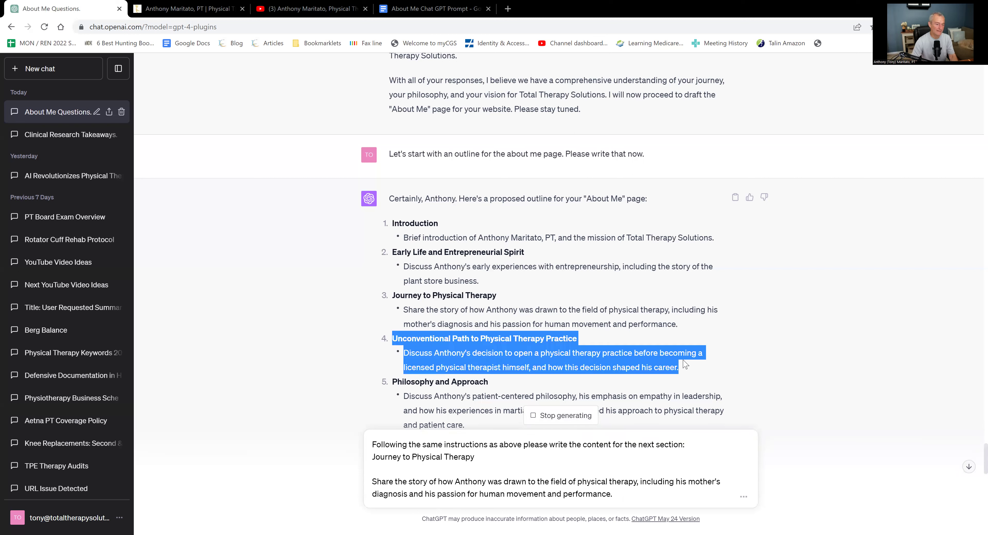
scroll(795, 407, "down", 1)
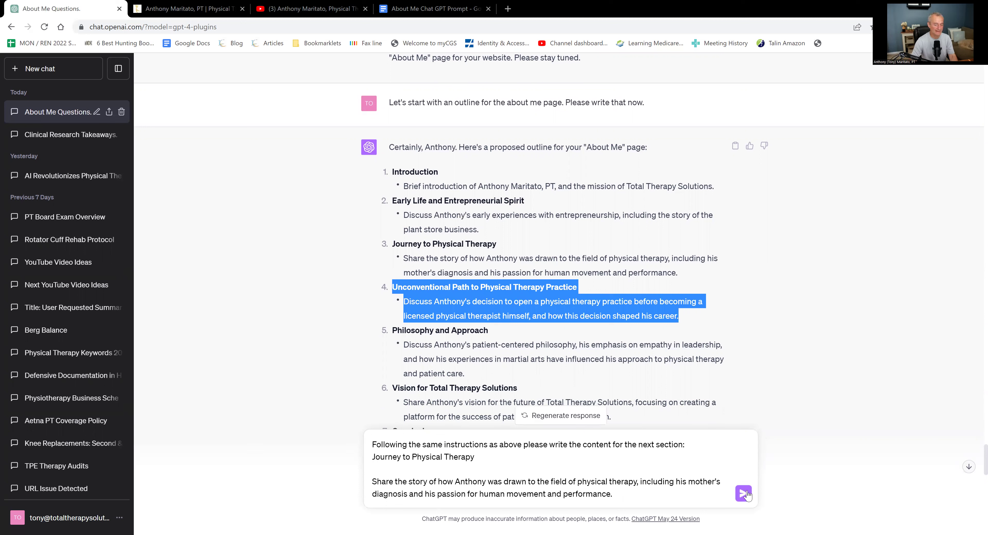
key("Return")
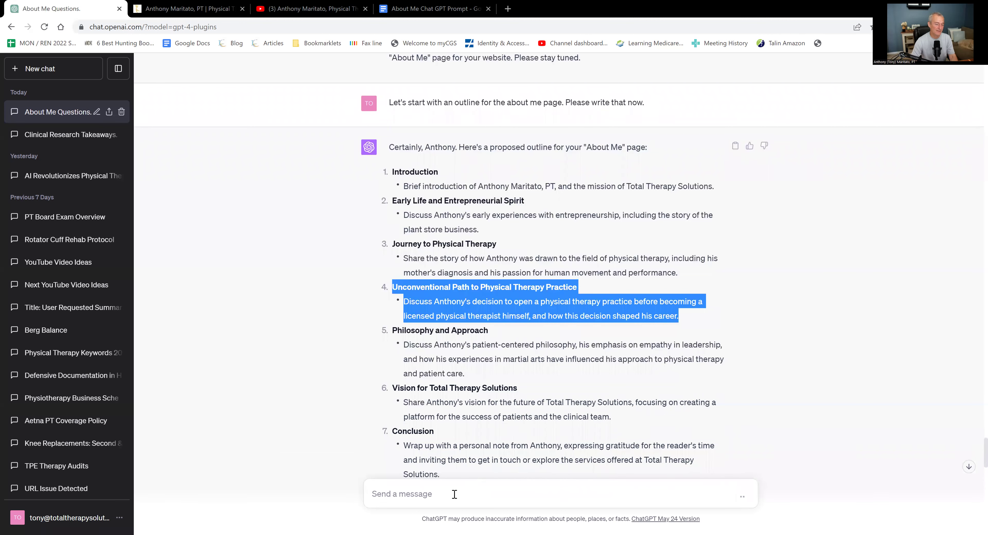
Step: Write the message "Now write the next section:" followed by the copied "Unconventional Path to Physical Therapy Practice" section
left_click(454, 495)
type("Now ")
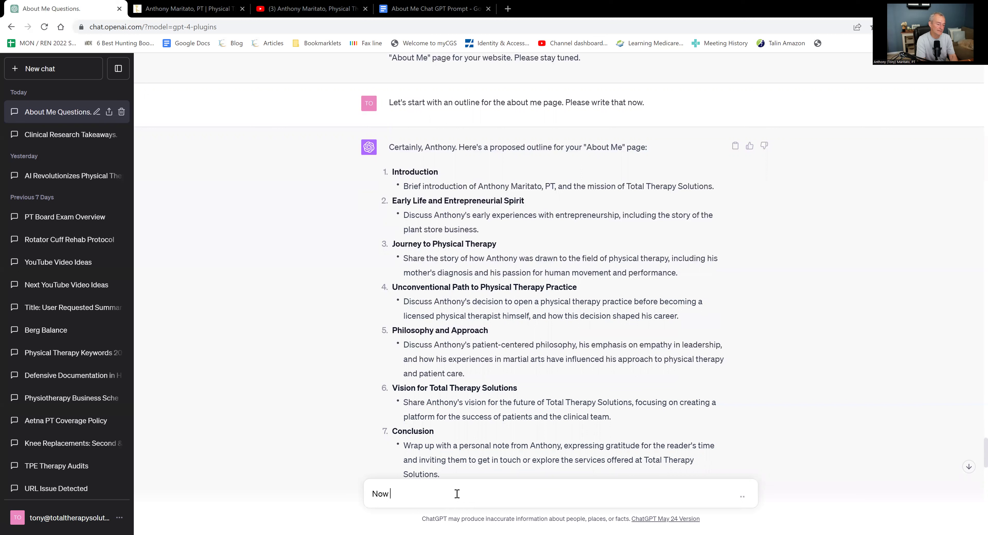
type("write ")
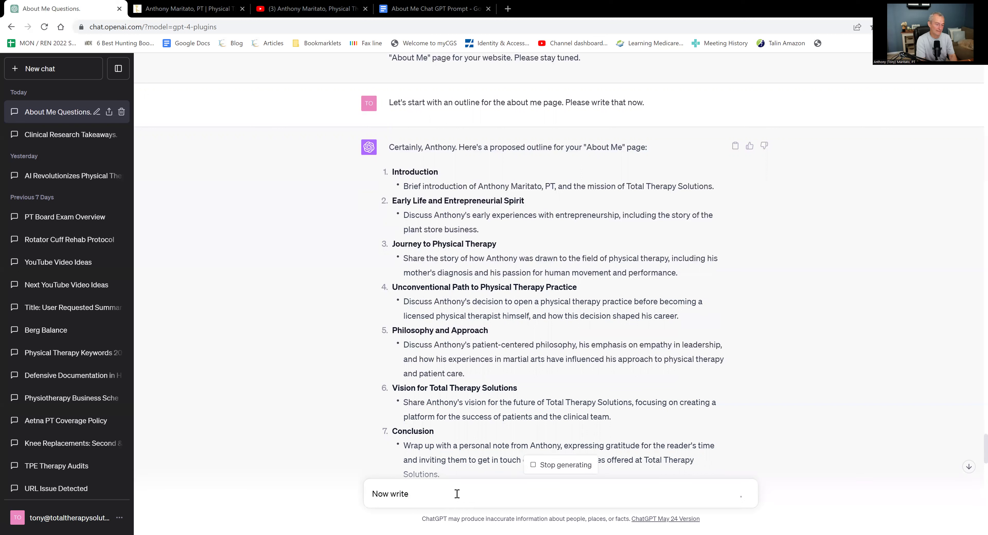
type("the next section:")
key("shift+Return")
key("ctrl+v")
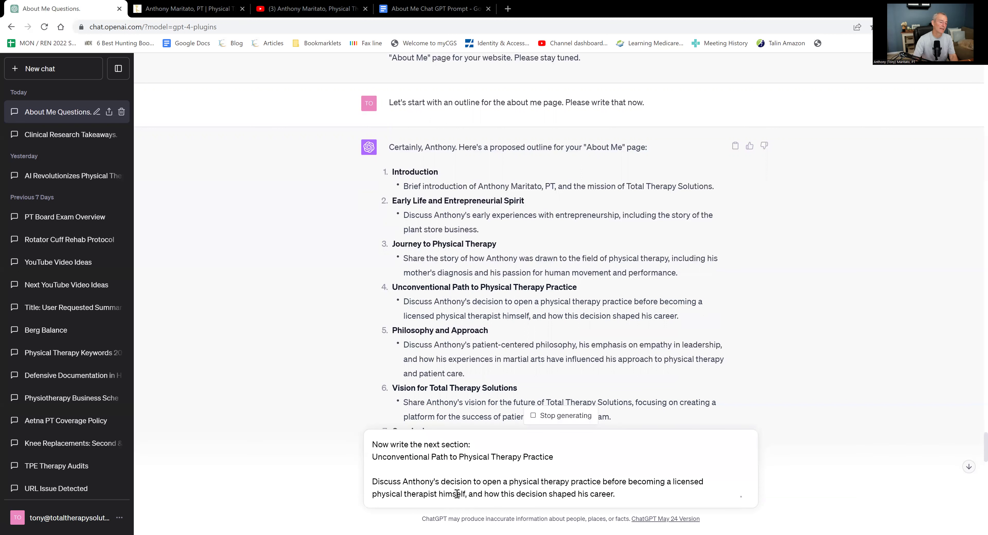
Step: Copy the "Philosophy and Approach" section with its description from the outline
left_click_drag(393, 331, 490, 372)
key("ctrl+c")
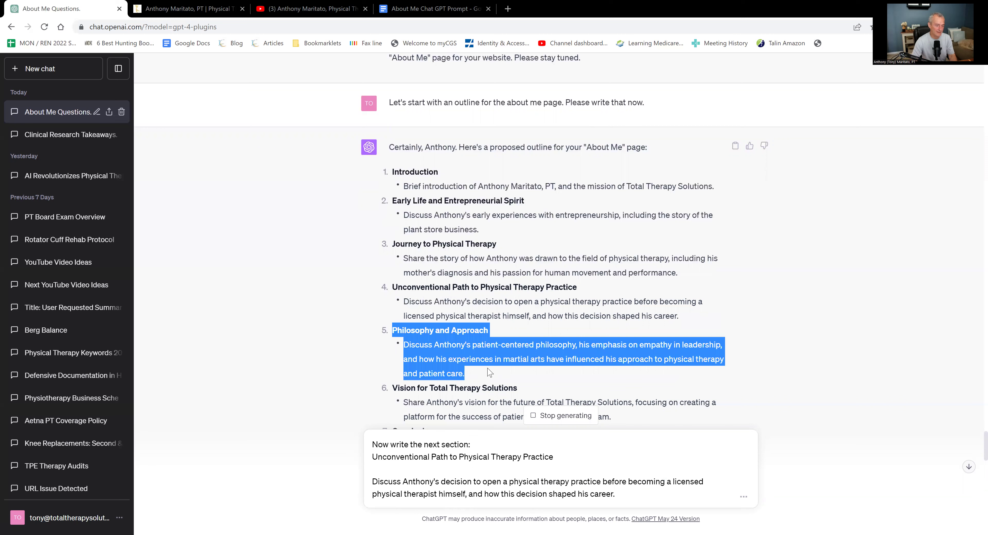
scroll(644, 344, "down", 4)
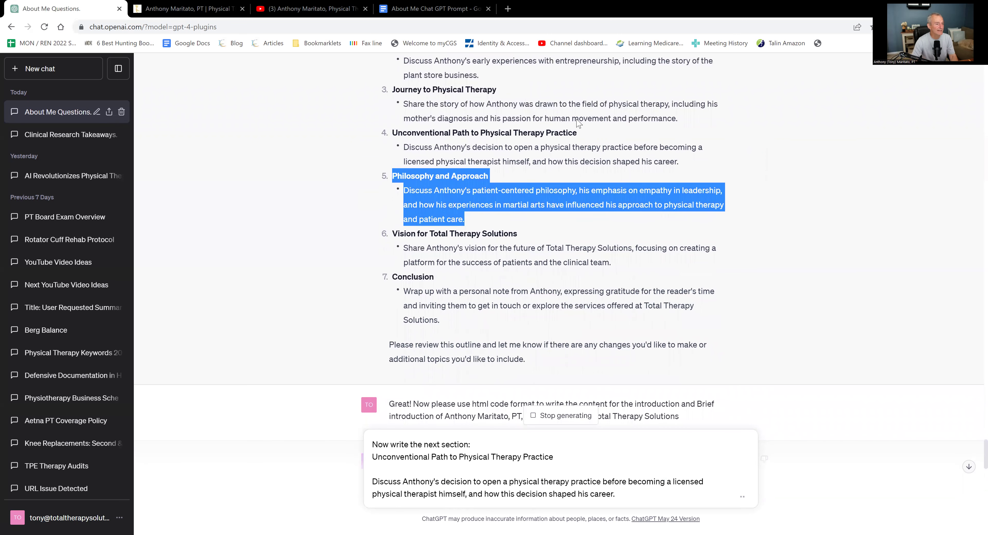
Step: Switch to the Total Therapy Solutions website, review the existing About Me page and enable the visual builder for it
left_click(179, 9)
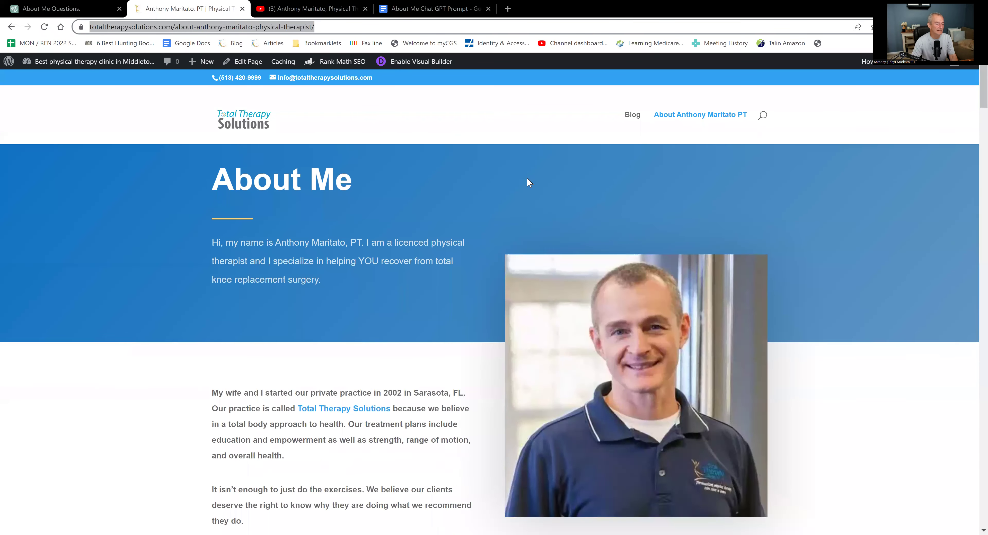
scroll(528, 180, "down", 5)
scroll(532, 184, "down", 10)
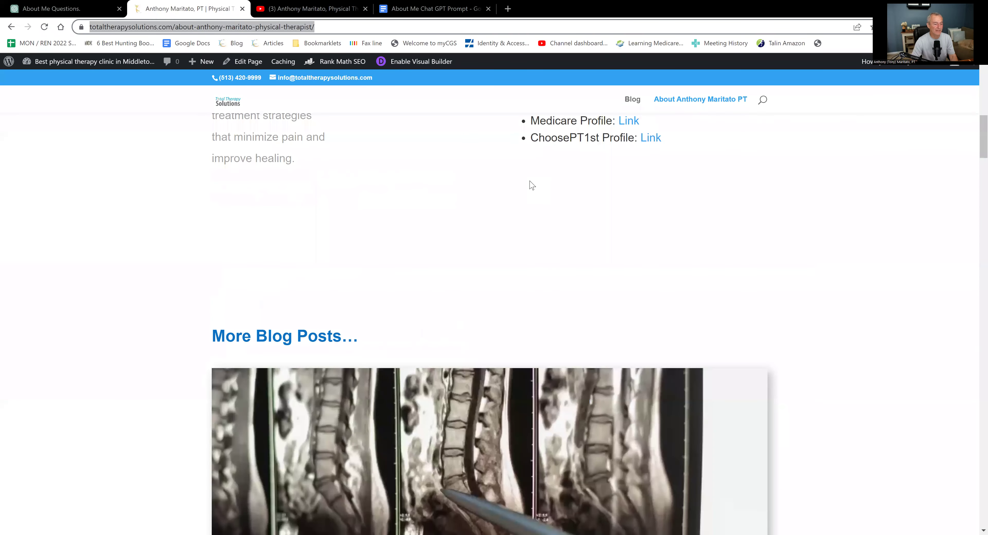
scroll(532, 185, "down", 5)
scroll(529, 180, "down", 7)
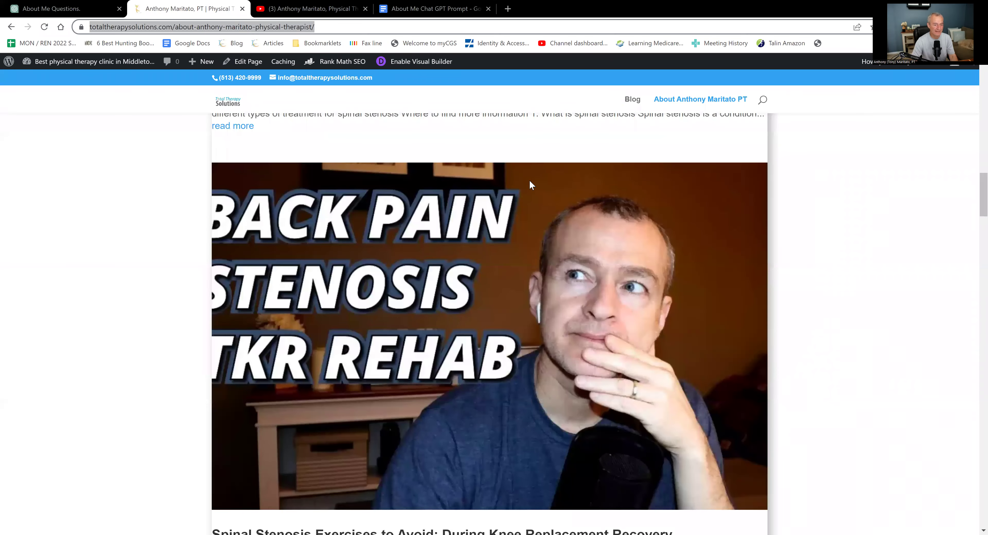
scroll(414, 93, "up", 10)
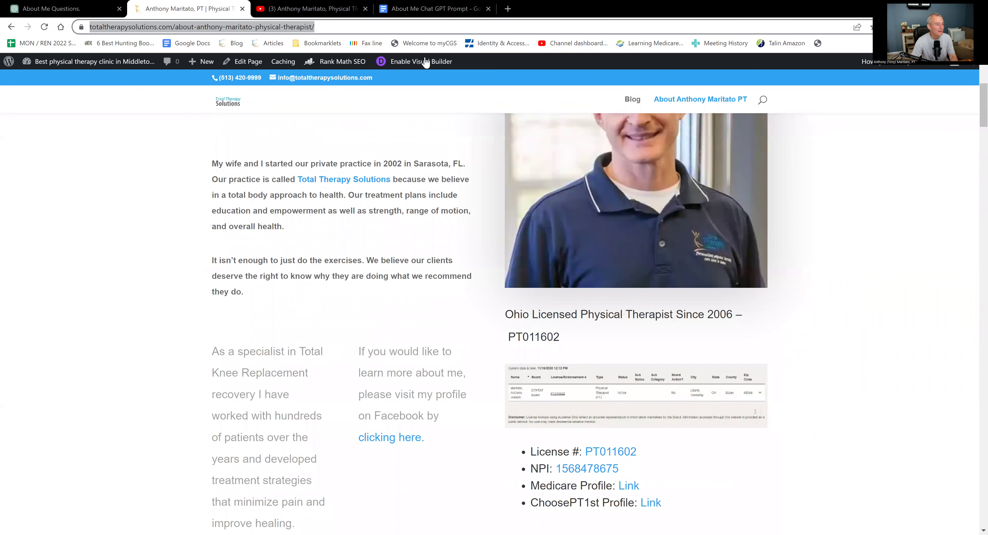
scroll(430, 65, "up", 6)
left_click(432, 66)
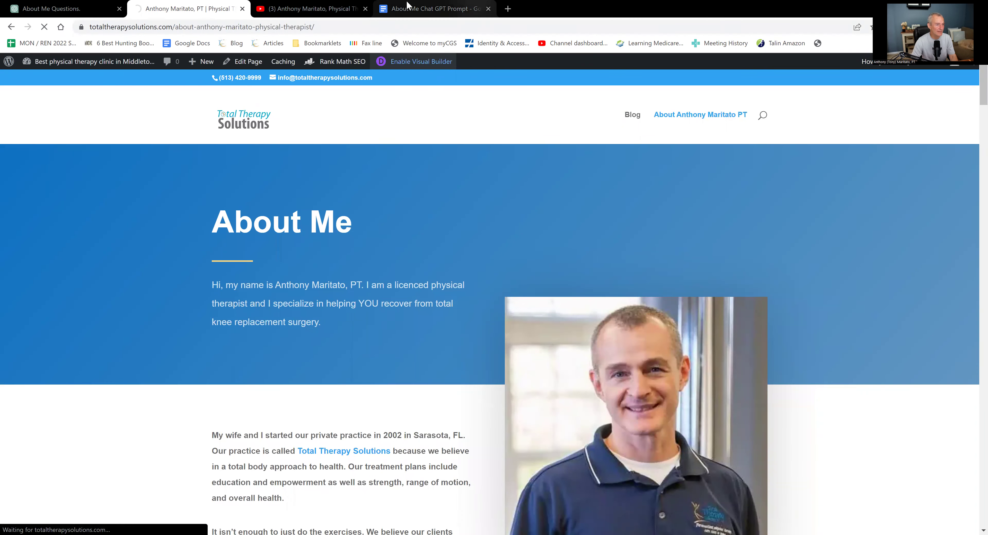
Step: Return to the ChatGPT conversation and submit the "Unconventional Path to Physical Therapy Practice" request
left_click(72, 9)
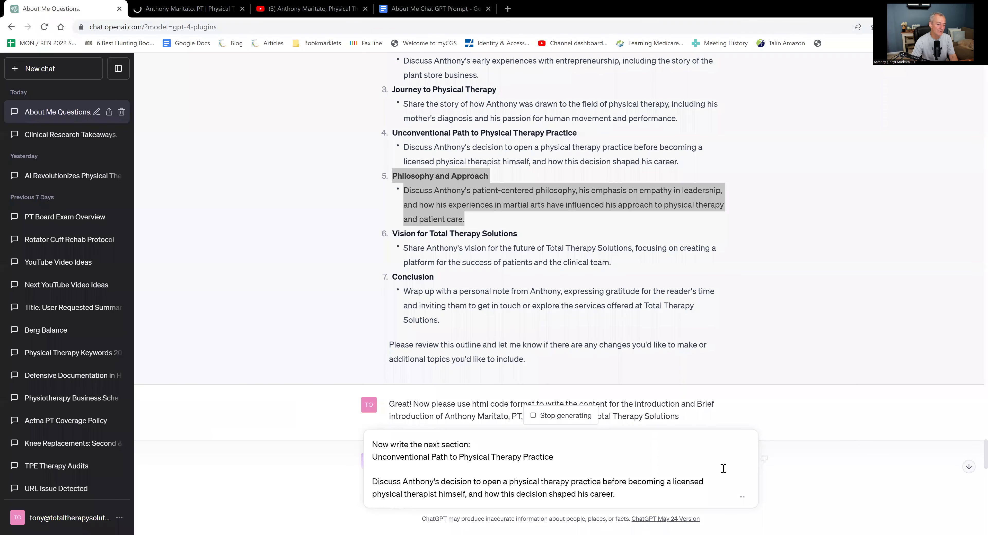
left_click(745, 494)
Step: Write the message "Now write the next section:" followed by the copied "Philosophy and Approach" section, and copy the outline's "Vision for Total Therapy Solutions" section
left_click(430, 494)
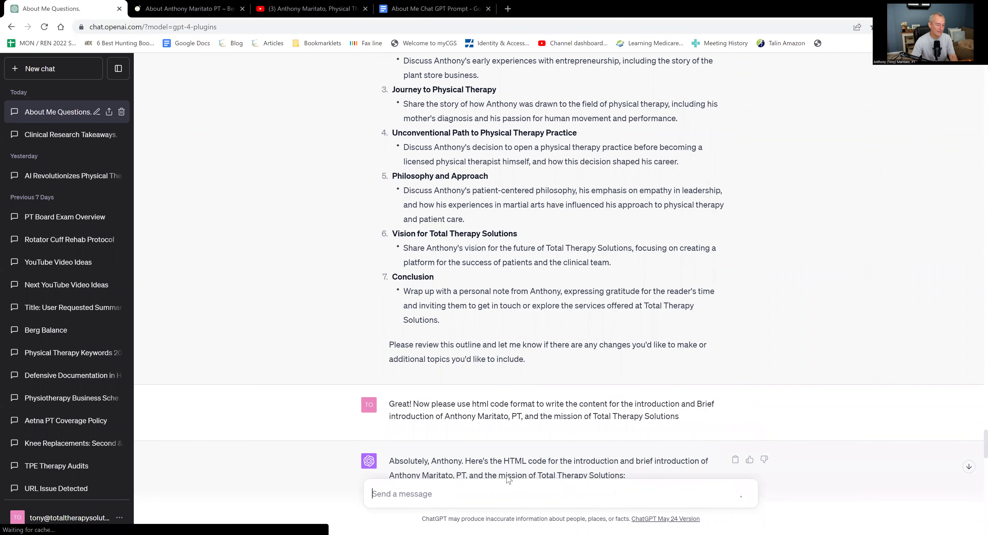
type("N")
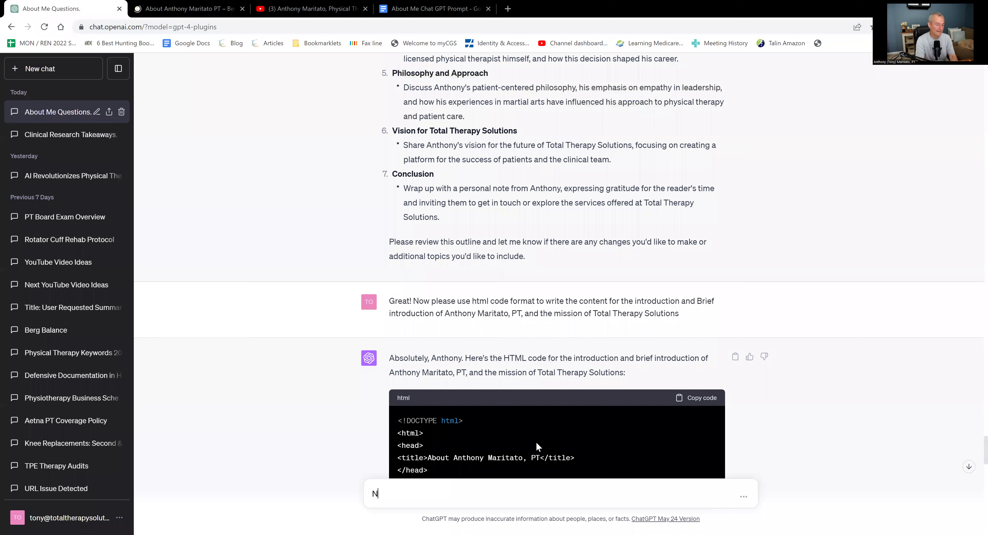
type("ow write the next s")
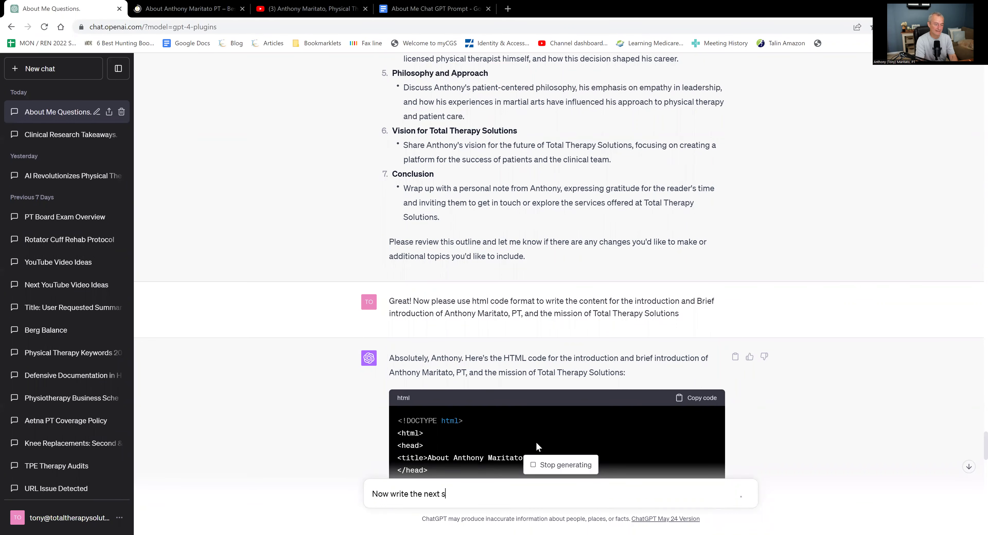
type("ection:")
key("shift+Return")
key("ctrl+v")
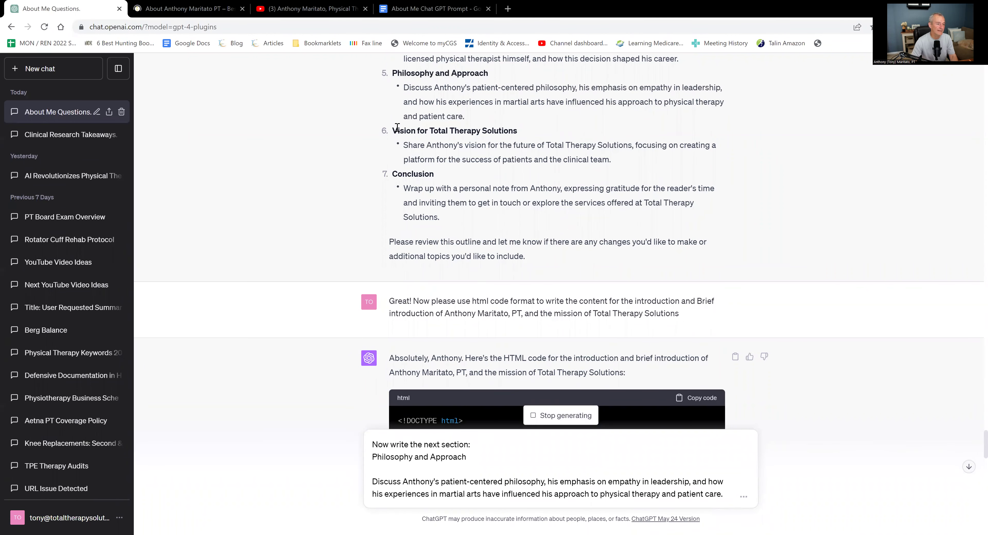
left_click_drag(447, 137, 618, 161)
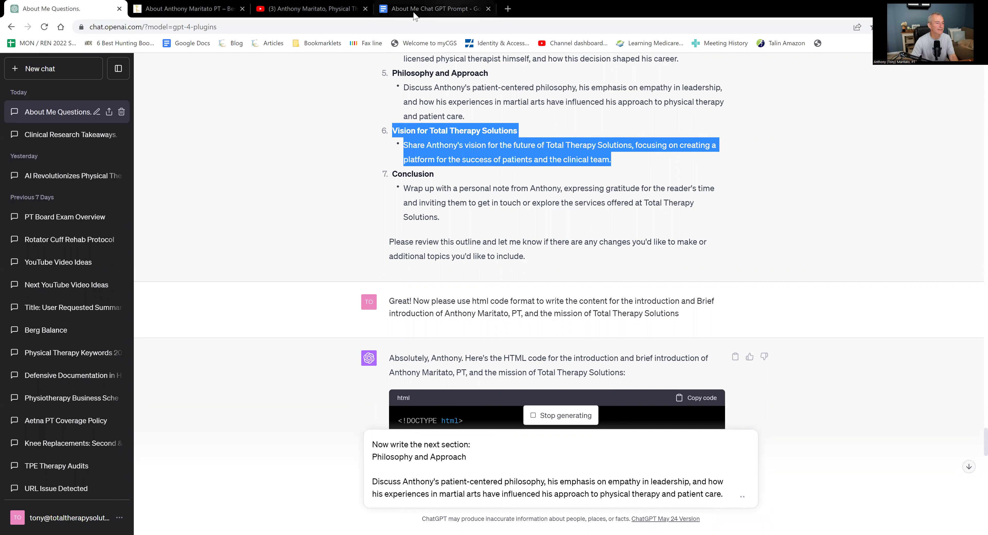
Step: Switch to the Total Therapy Solutions website and display the About Me page in the visual builder's wireframe view
left_click(213, 12)
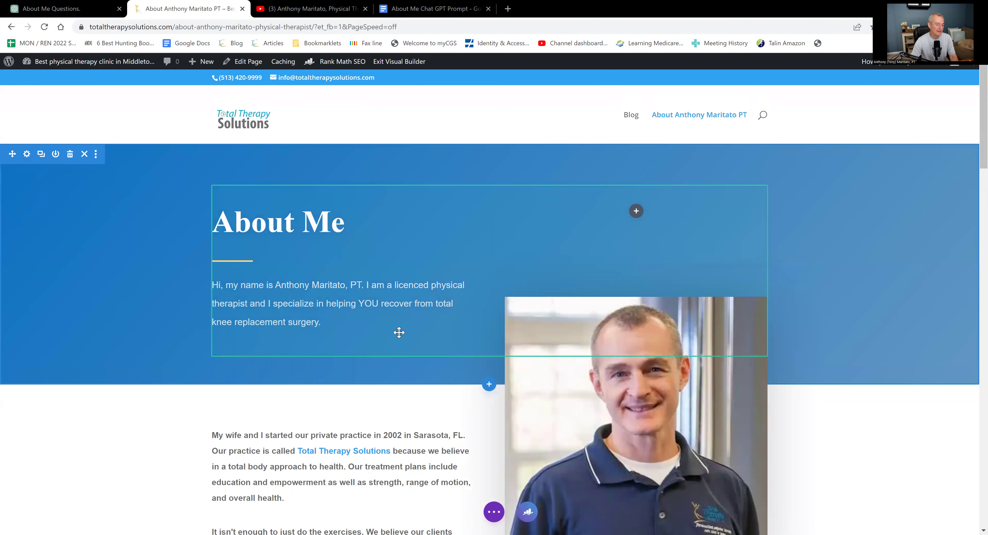
scroll(533, 330, "down", 5)
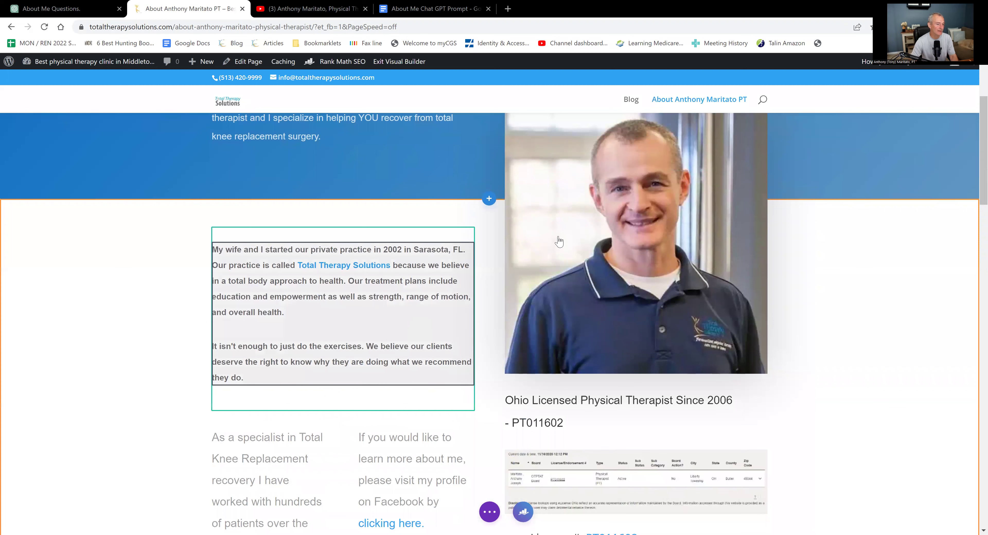
scroll(558, 242, "up", 3)
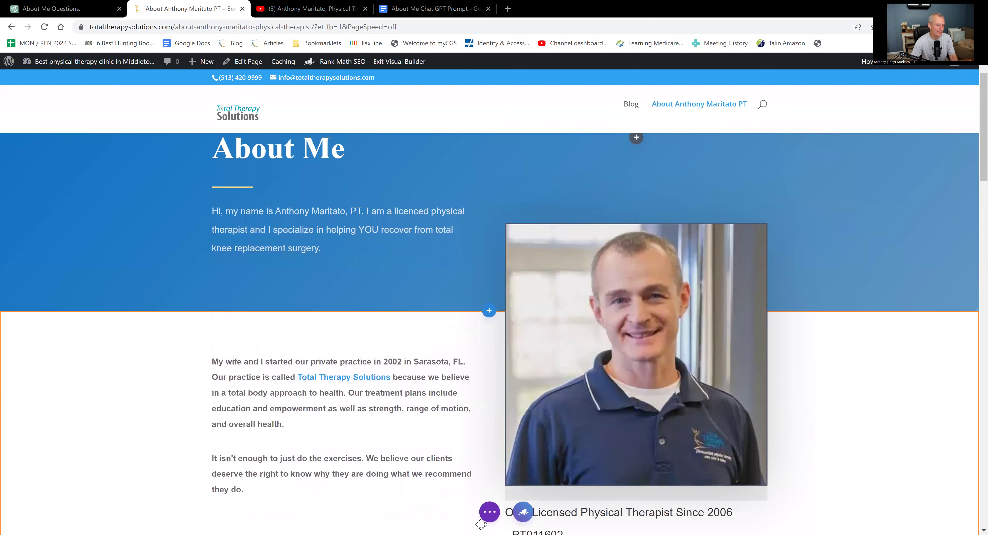
left_click(490, 513)
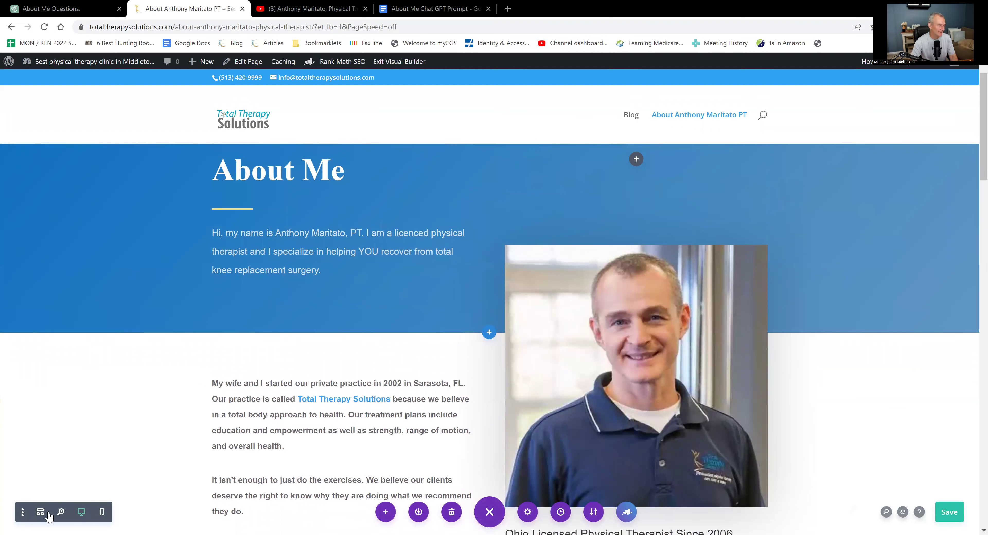
left_click(40, 512)
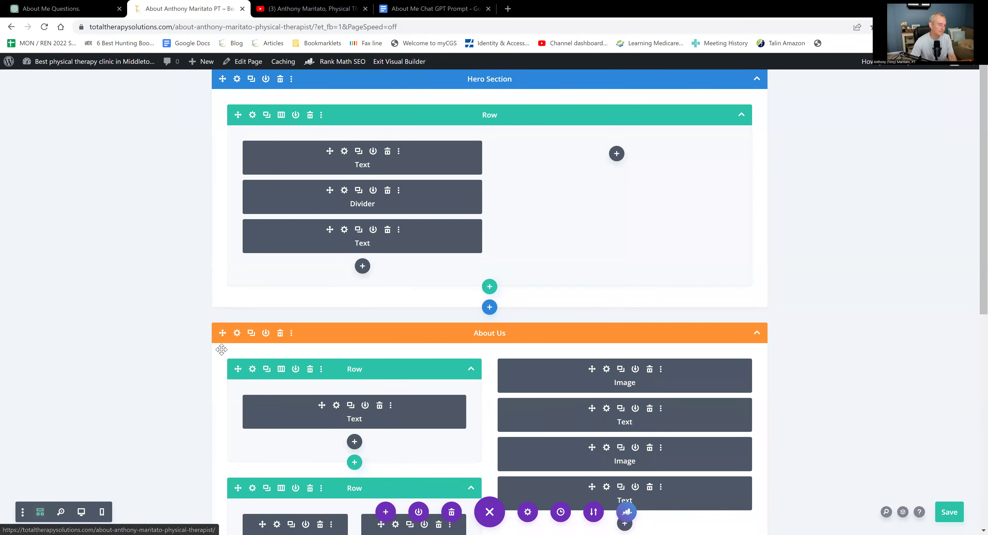
Step: Inspect the Sizing and Spacing design options of the About Us section and close its settings without changes
left_click(237, 334)
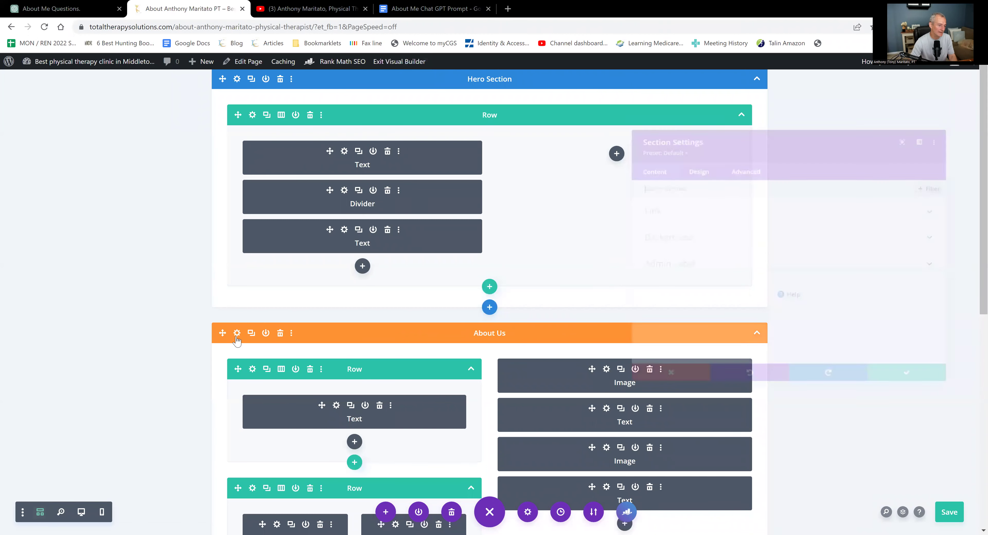
left_click(691, 163)
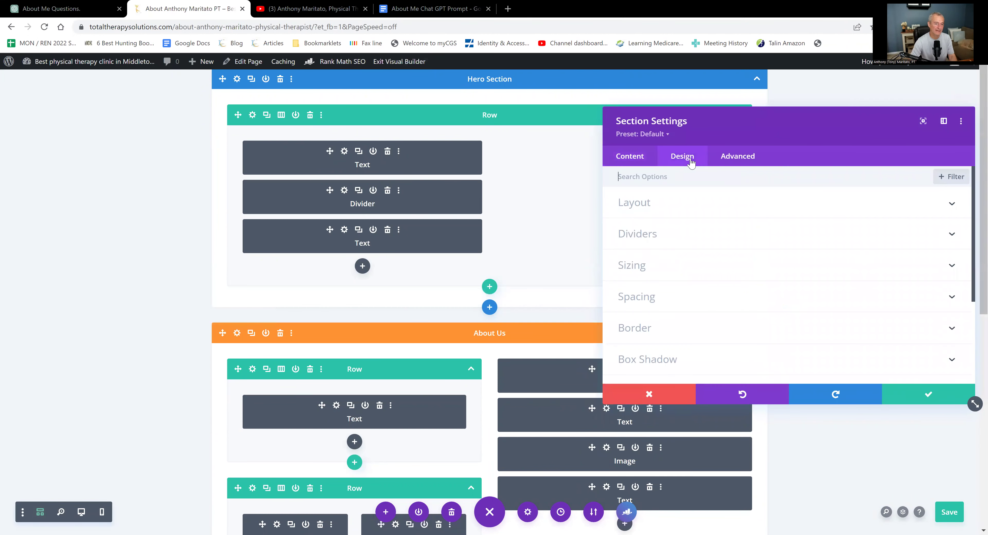
left_click(662, 264)
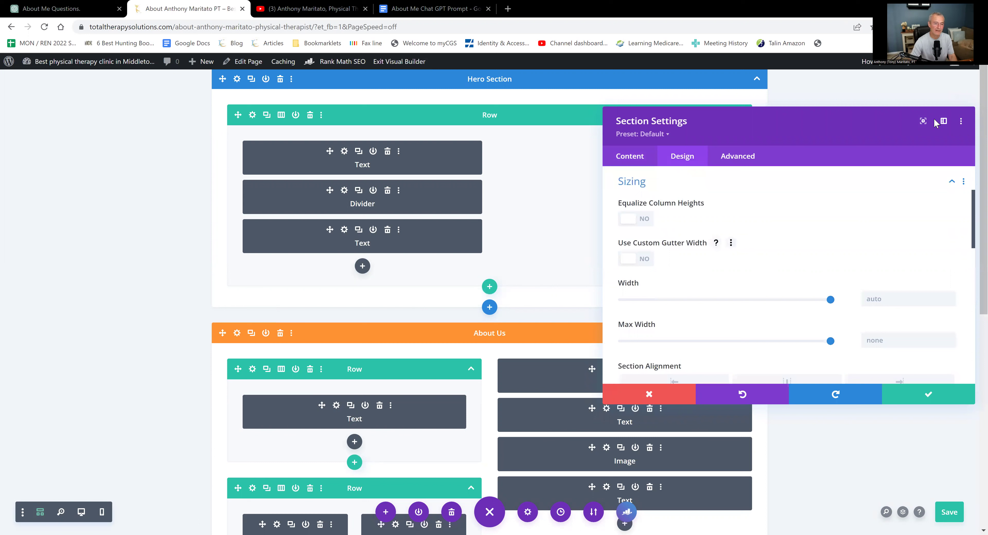
left_click(648, 184)
left_click(655, 211)
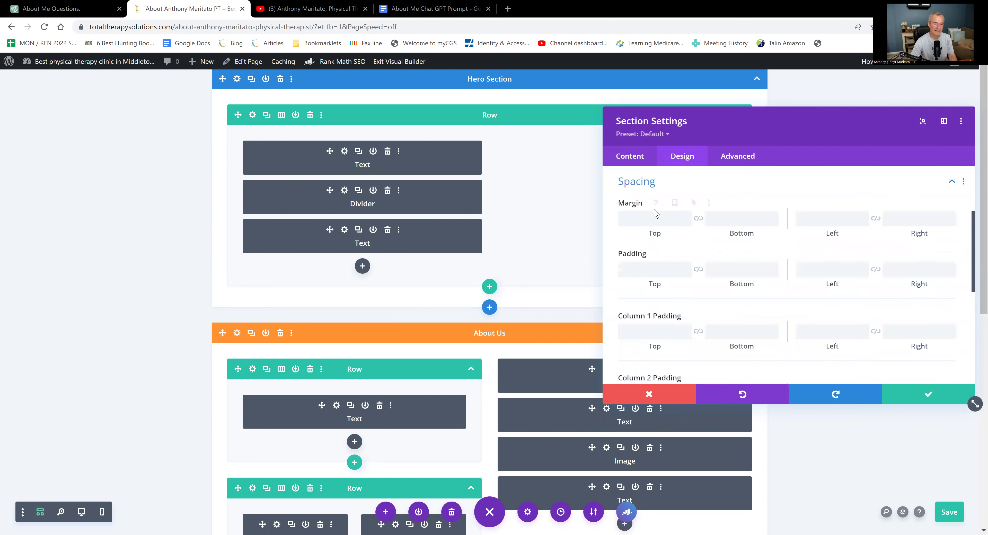
scroll(674, 276, "down", 3)
scroll(673, 276, "up", 5)
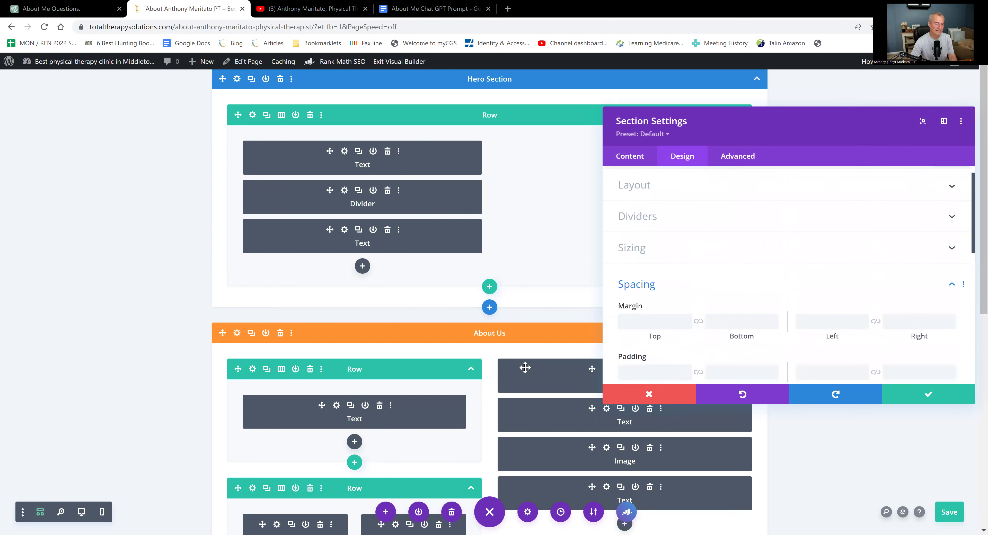
left_click(649, 395)
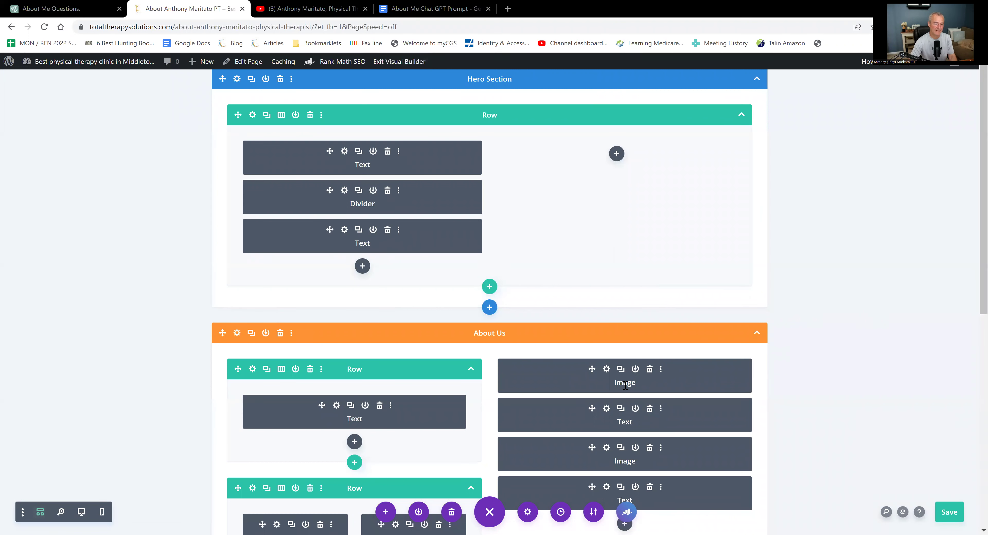
Step: Inspect the content, spacing and sizing options of the portrait image in the About Us section, closing its settings without changes
left_click(606, 387)
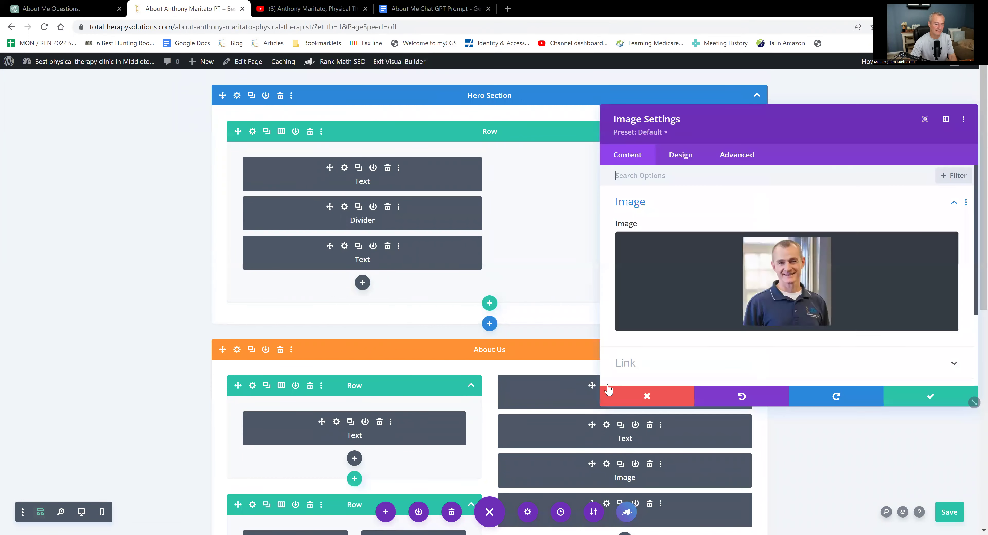
left_click(682, 157)
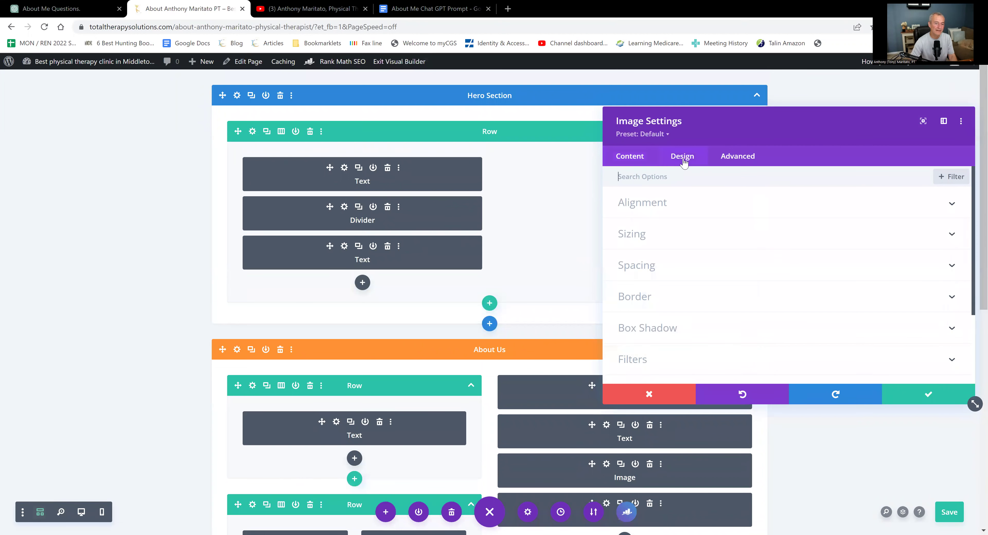
left_click(644, 264)
scroll(803, 287, "down", 2)
scroll(805, 294, "up", 3)
left_click(631, 158)
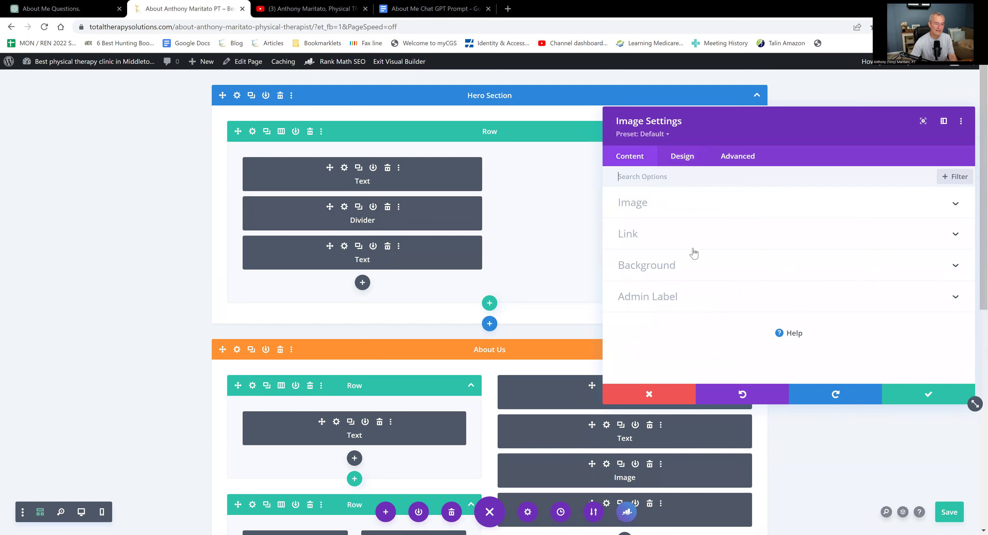
left_click(666, 154)
left_click(660, 229)
scroll(675, 238, "down", 5)
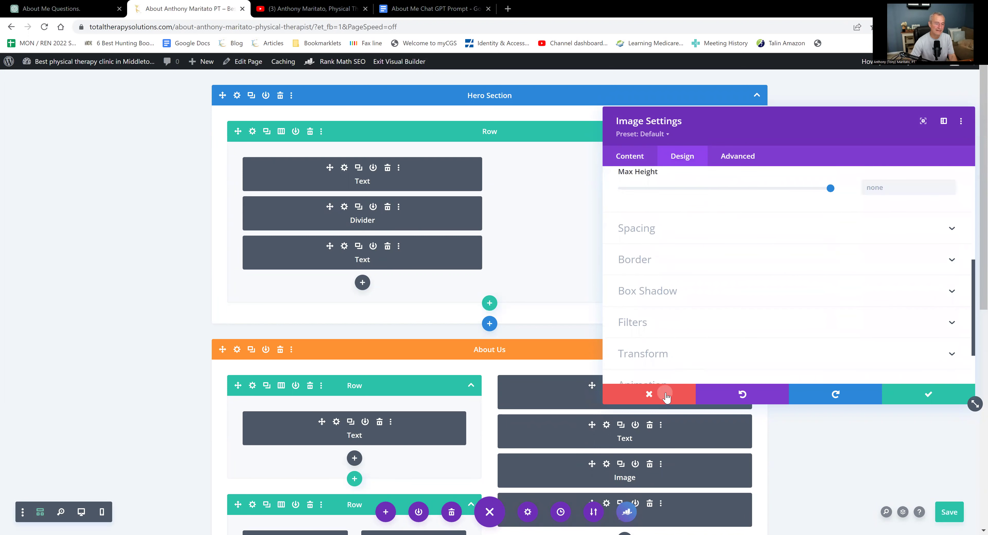
left_click(666, 397)
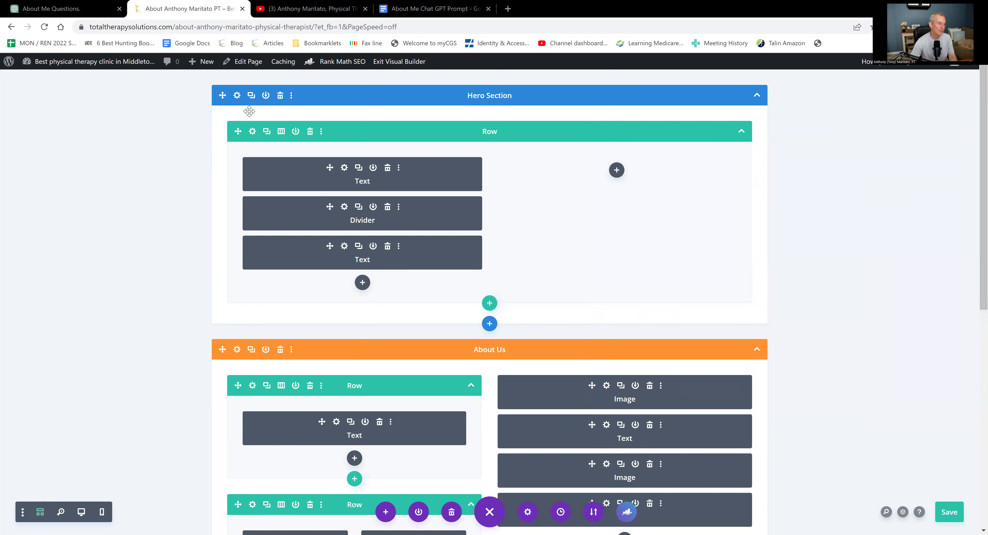
Step: Return the page to desktop view and submit the "Philosophy and Approach" request in the ChatGPT conversation
left_click(81, 513)
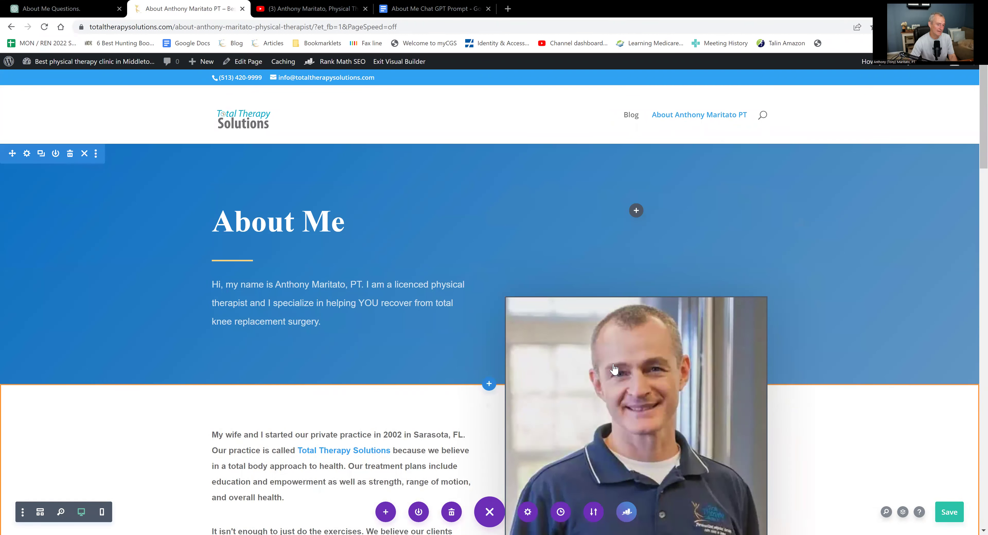
scroll(613, 369, "down", 3)
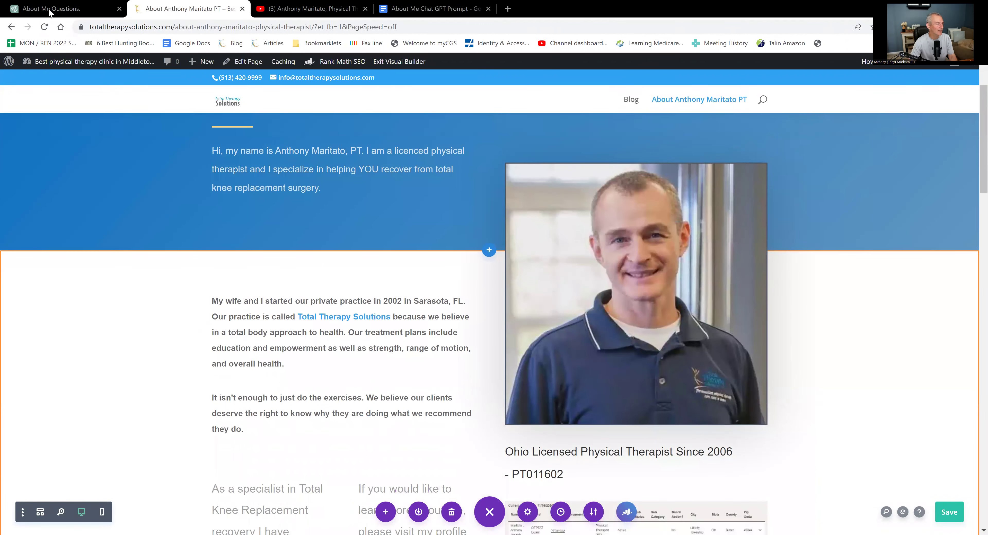
left_click(49, 11)
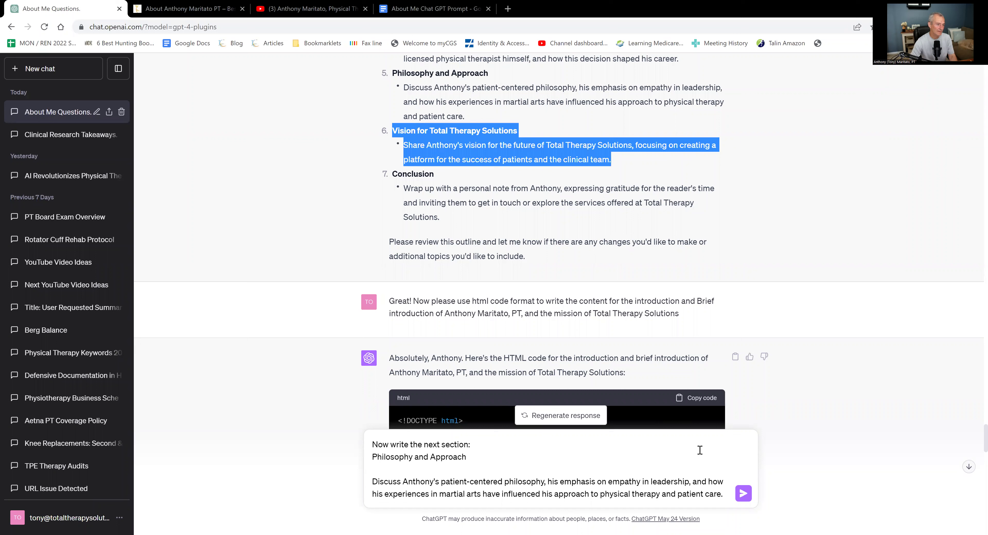
left_click(744, 494)
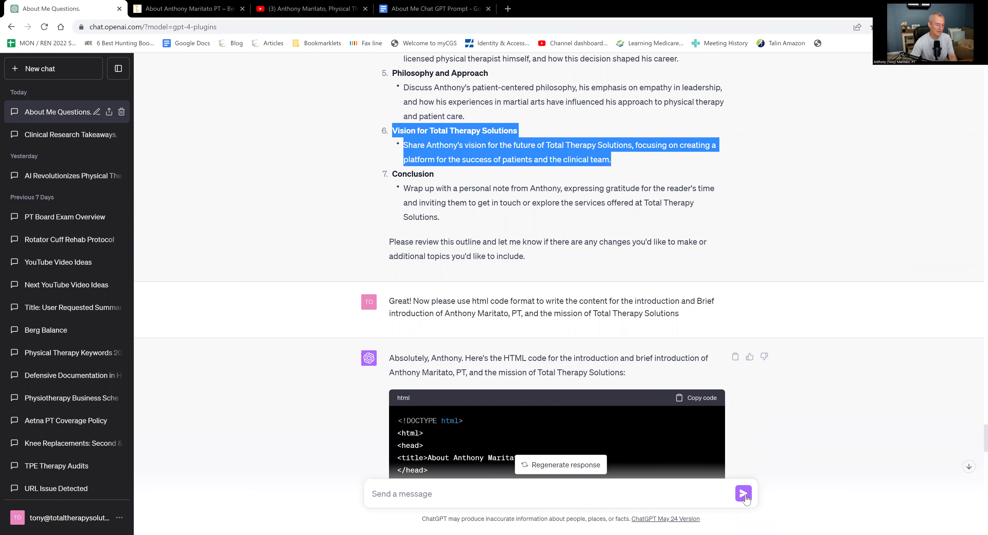
Step: Write the message "Please write the next section:" followed by the "Vision for Total Therapy Solutions" section, and copy the outline's "Conclusion" section
left_click(474, 497)
type("Please write the ne")
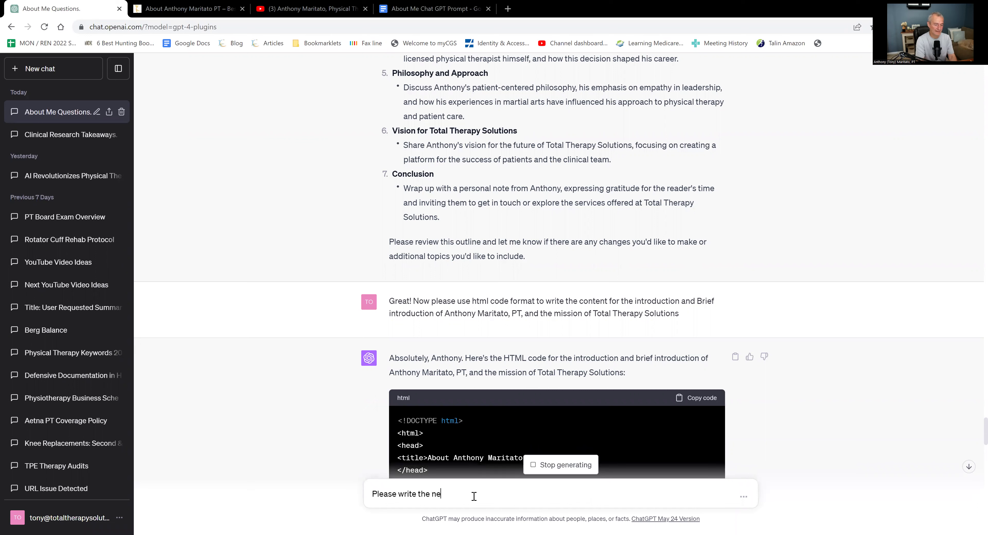
type("xt section:")
key("shift+Return")
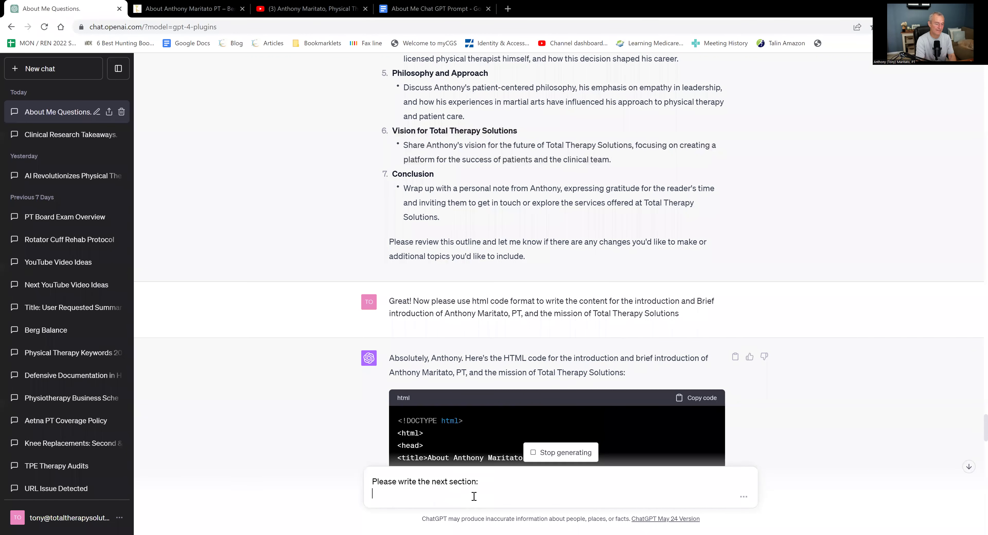
type("Vision for Total Therapy Solutions  Share Anthony's vision for the future of Total Therapy Solutions, focusing on creating a platform for the success of patients and the clinical team.")
left_click_drag(393, 173, 462, 218)
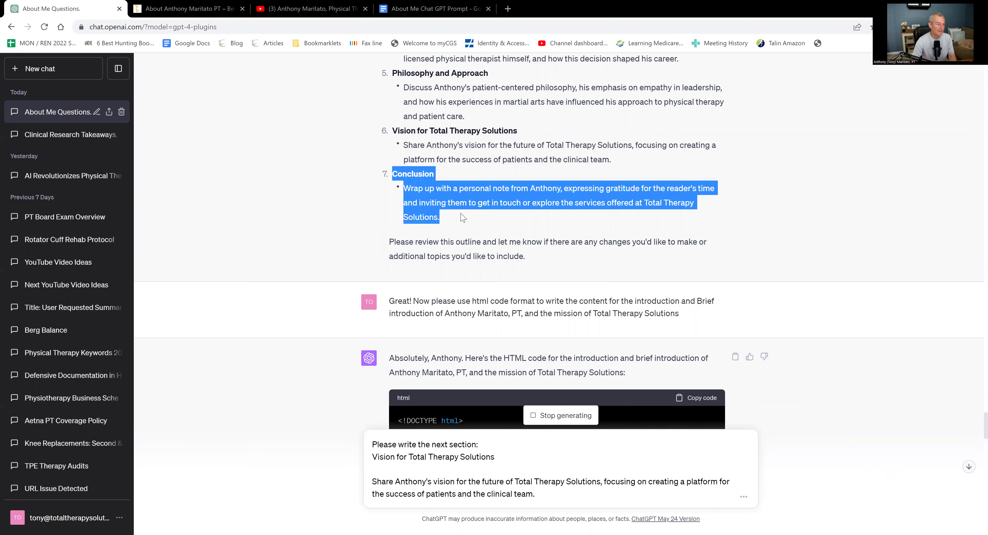
Step: Switch to the Total Therapy Solutions website and review the About Me page's text, license details and space above the blog posts
left_click(236, 6)
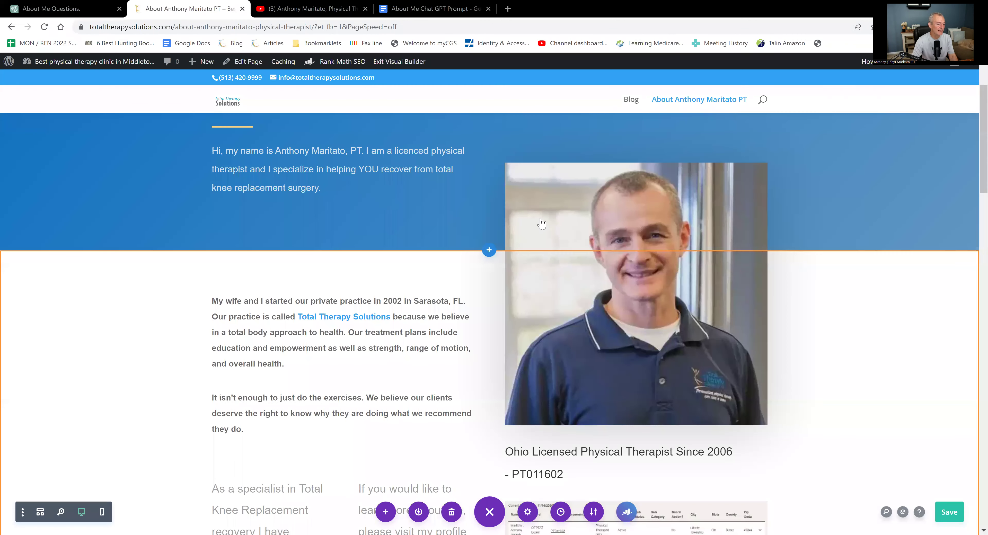
scroll(541, 224, "down", 3)
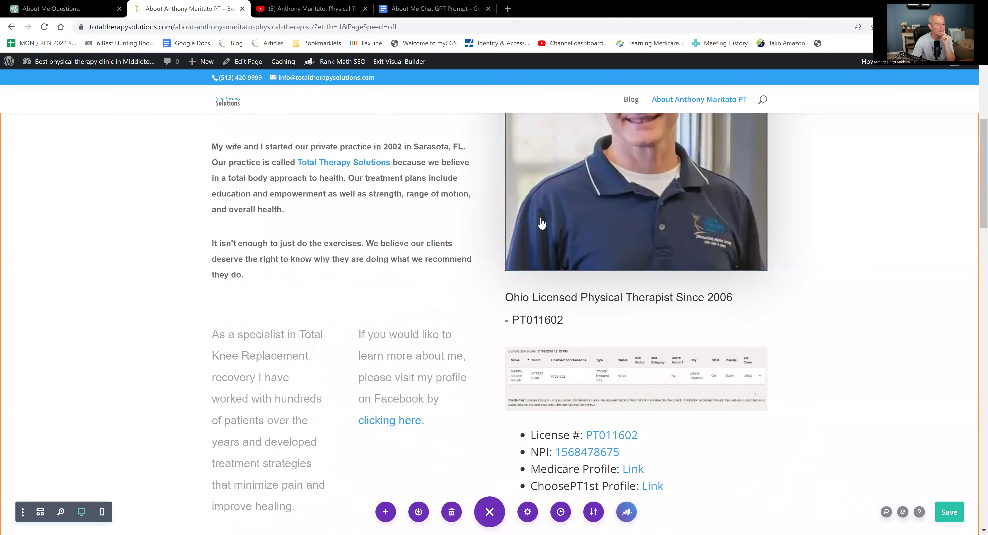
scroll(541, 224, "up", 1)
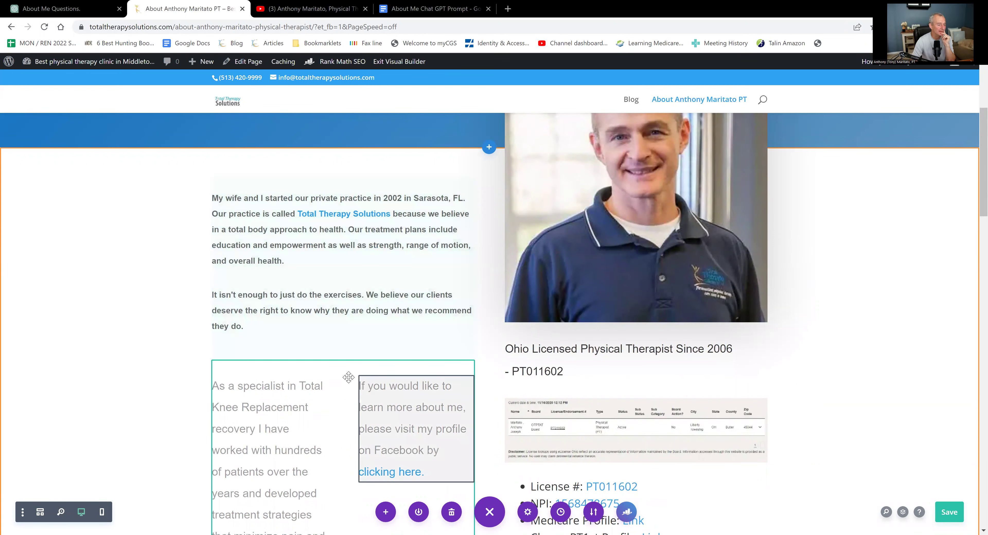
scroll(348, 377, "down", 3)
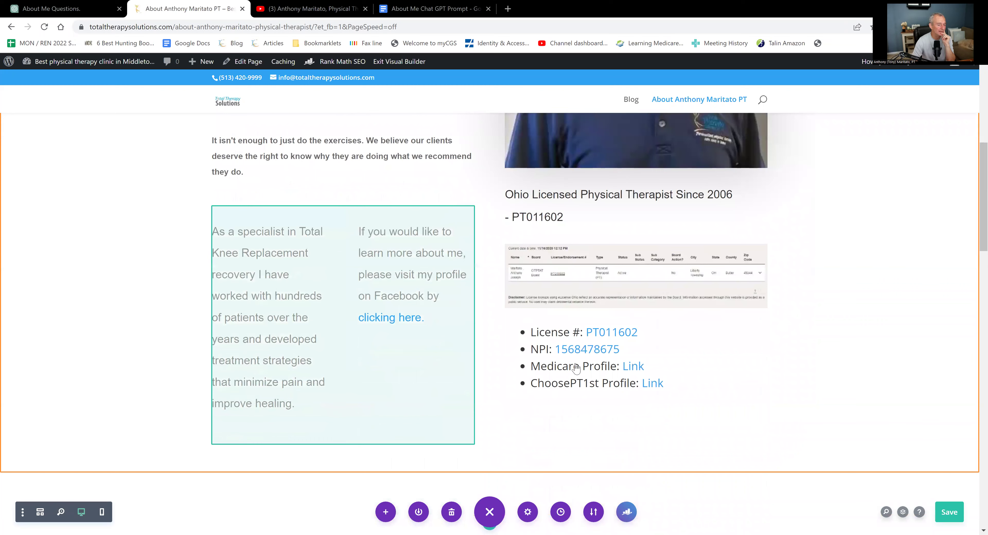
scroll(576, 368, "down", 2)
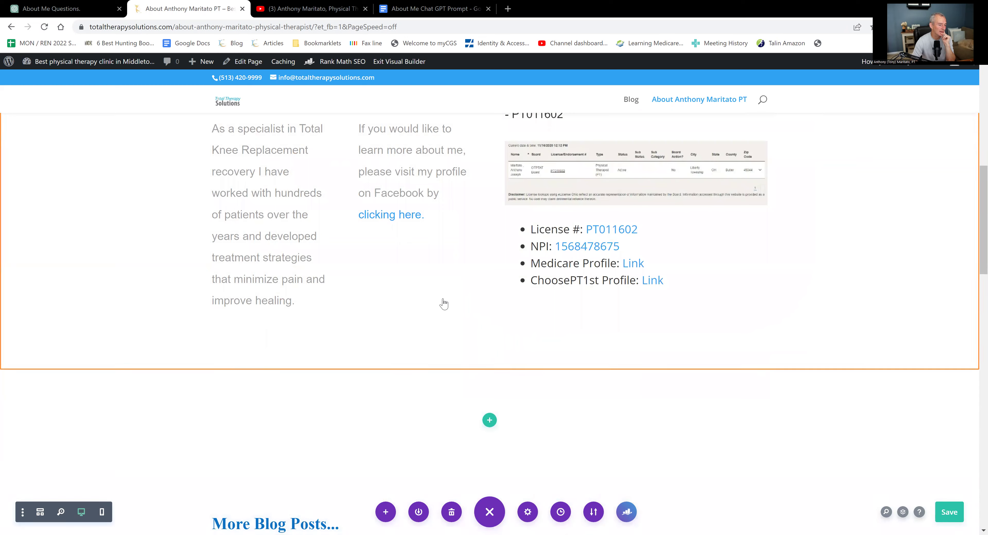
scroll(528, 313, "up", 1)
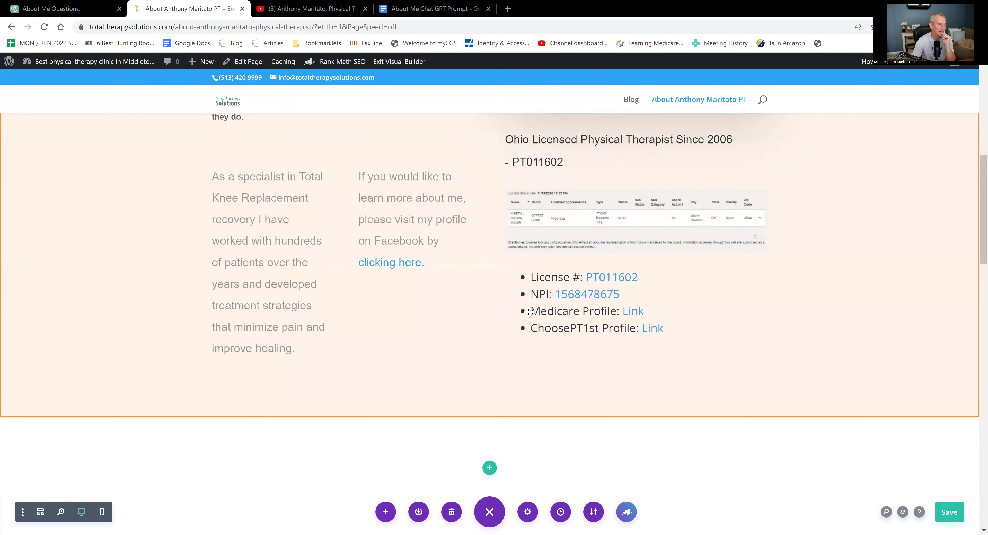
scroll(529, 311, "up", 3)
scroll(529, 311, "down", 4)
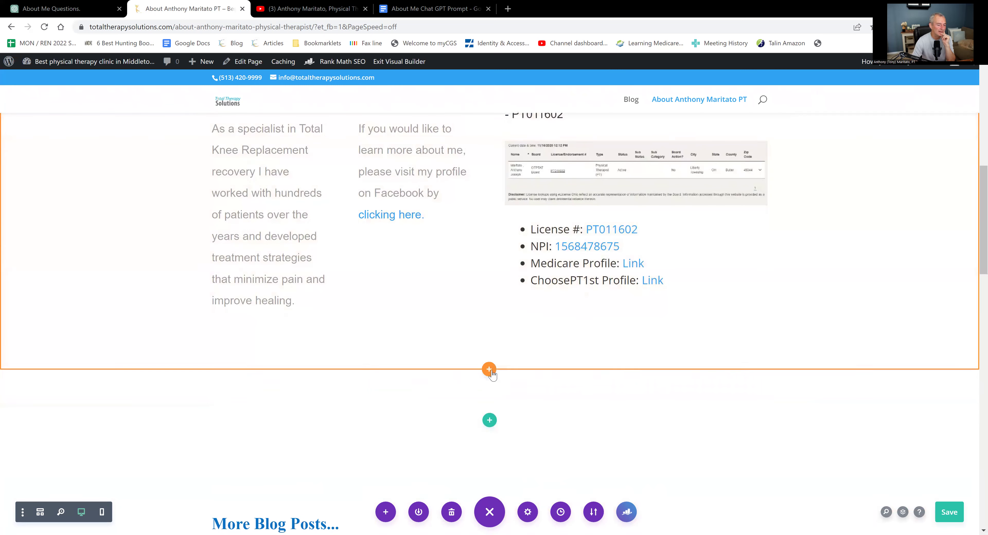
Step: Insert a regular section with a single-column row and a Text module above the blog posts, selecting its placeholder body text
left_click(490, 369)
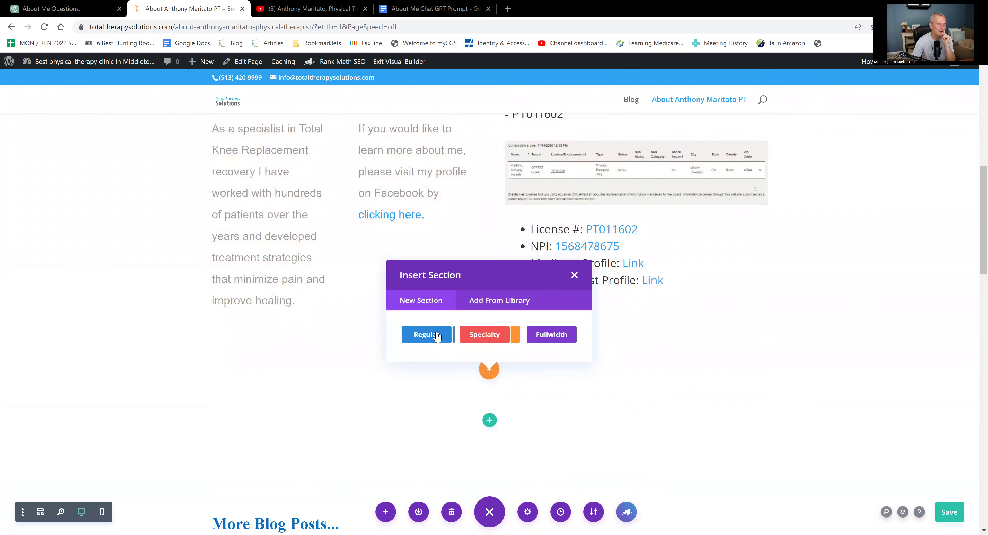
left_click(437, 336)
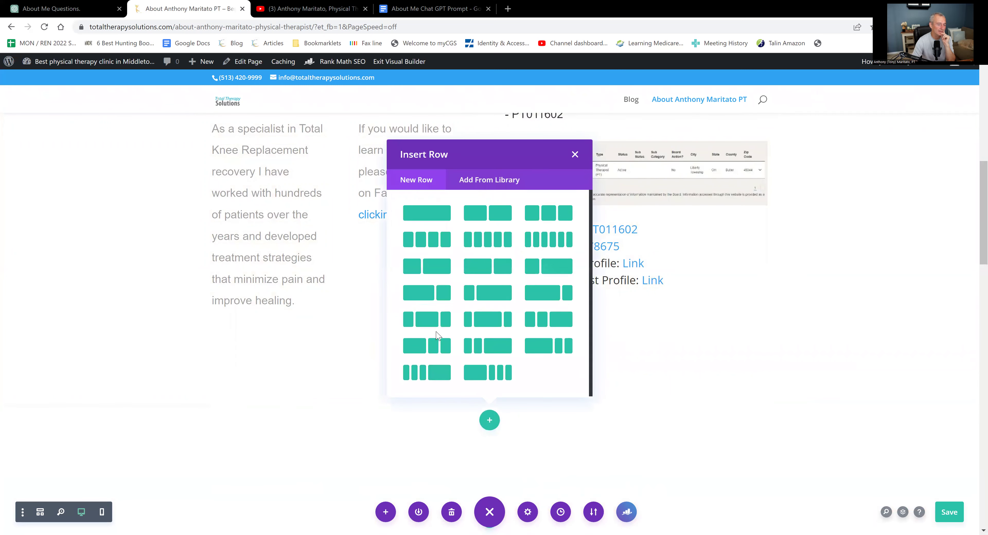
left_click(416, 214)
type("te")
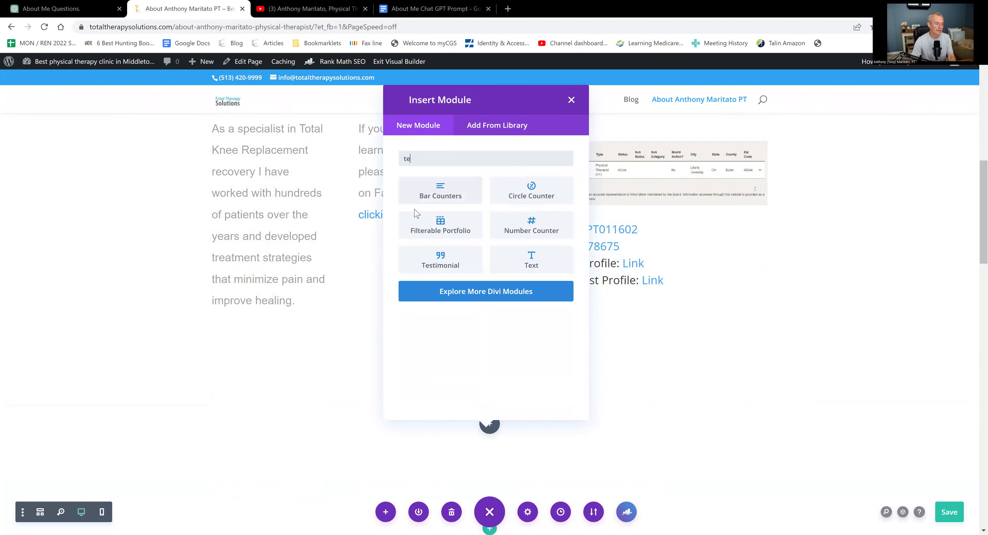
left_click(557, 271)
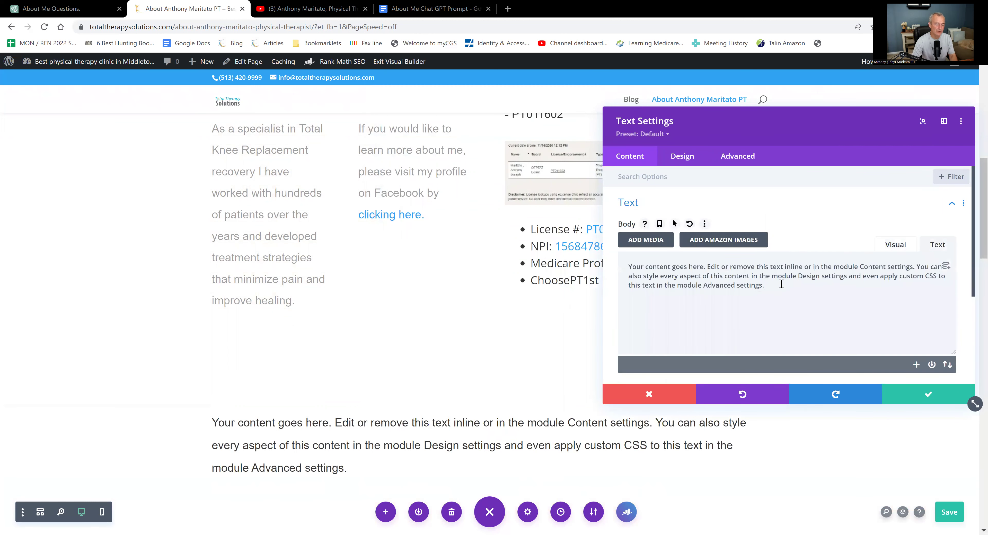
triple_click(781, 284)
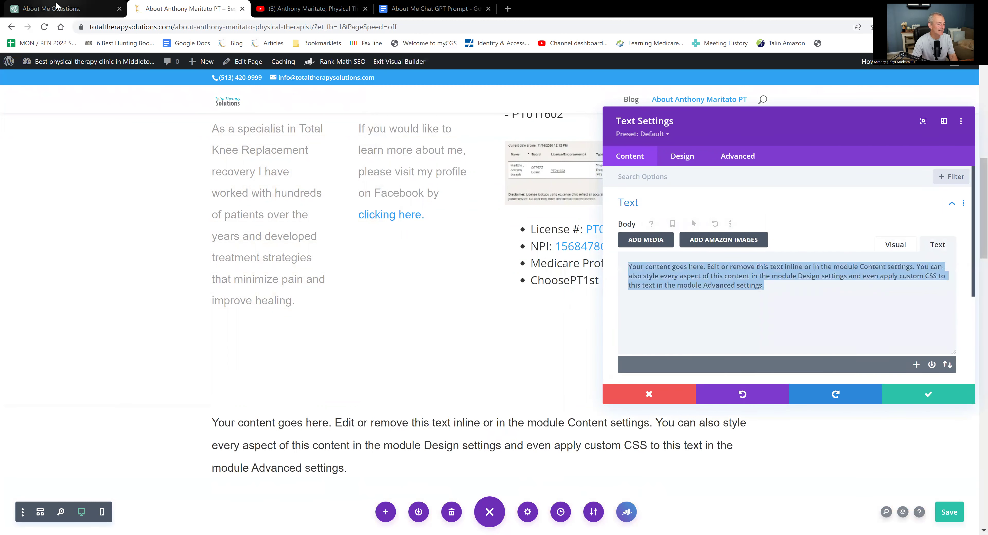
Step: Switch to ChatGPT, submit the "Vision for Total Therapy Solutions" request, and write the message "Please write the Conclusion" followed by the outline's conclusion description
key("ctrl+shift+Tab")
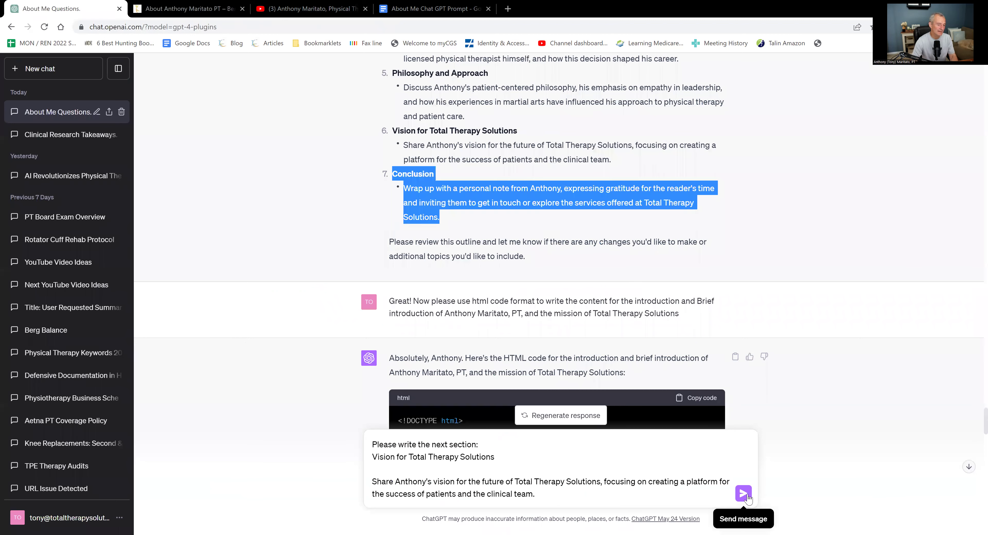
left_click(746, 497)
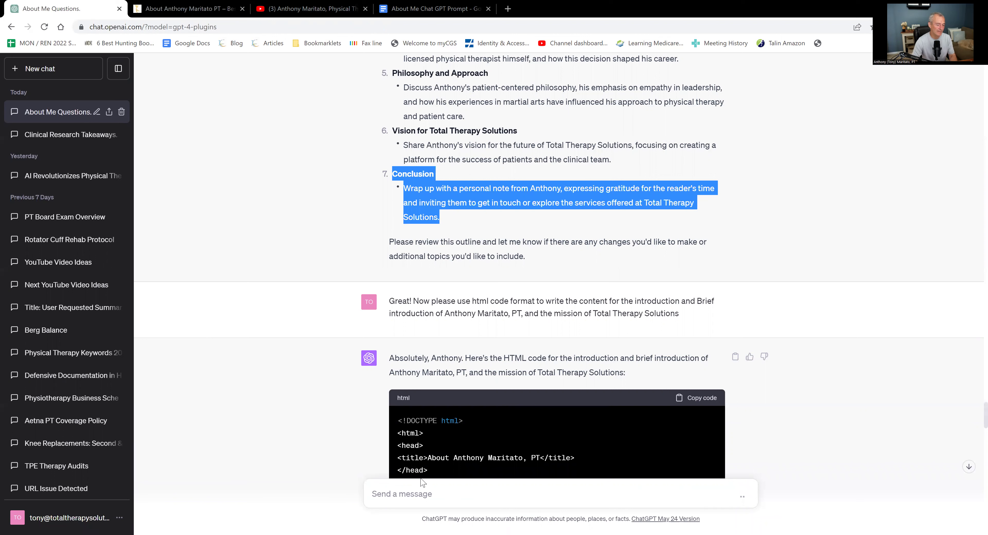
left_click(425, 493)
type("Please write the conclusiton")
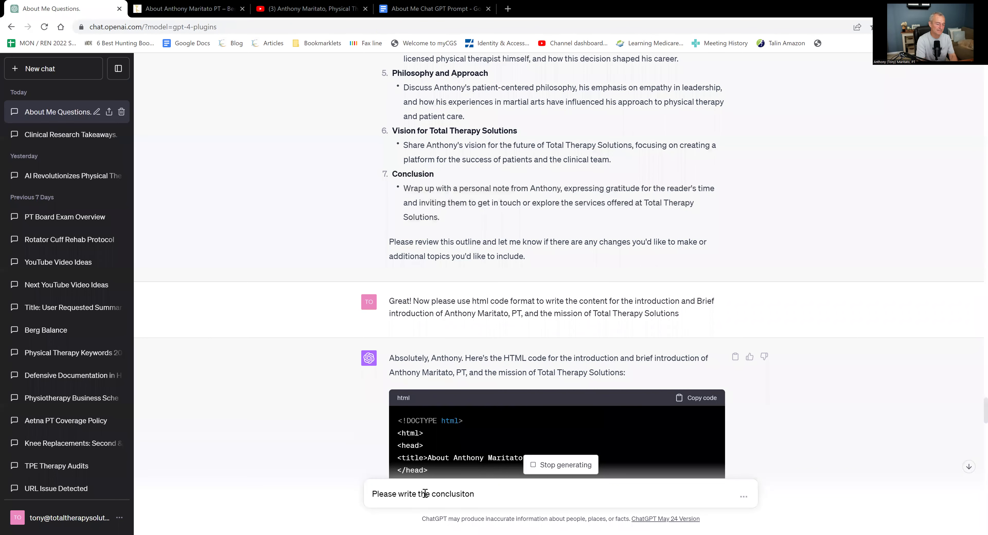
key("BackSpace")
key("BackSpace")
key("BackSpace")
key("BackSpace")
key("BackSpace")
key("BackSpace")
key("BackSpace")
key("BackSpace")
type("Conclusion  Wrap up with a personal note from Anthony, expressing gratitude for the reader's time and inviting them to get in touch or explore the services offered at Total Therapy Solutions.")
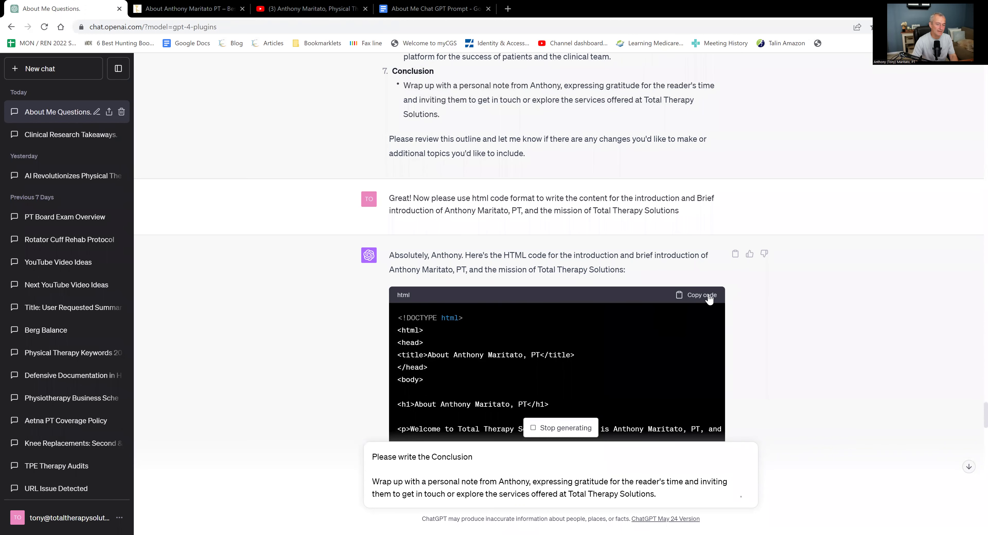
Step: Copy the introduction's HTML code from the conversation and replace the new Text module's placeholder body on the website with it
left_click(709, 299)
left_click(186, 7)
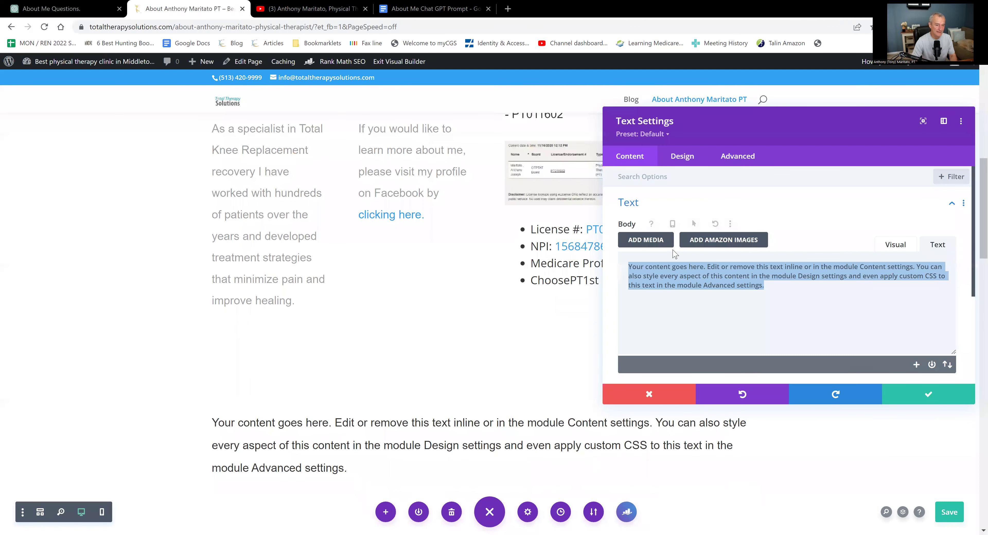
key("ctrl+v")
Step: Delete the doctype, head, title, body and h1 lines above the first paragraph of the introduction's code and save the Text module
scroll(709, 281, "up", 5)
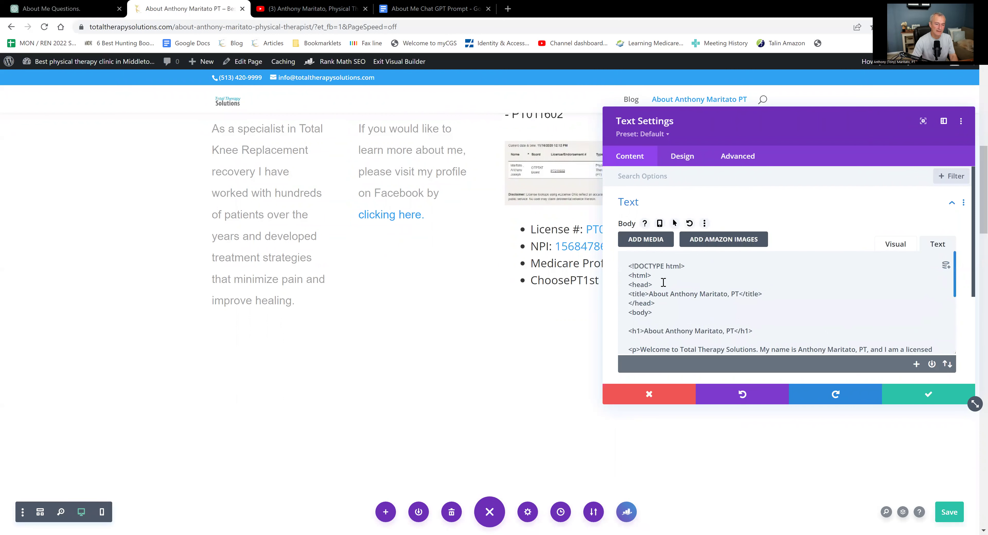
left_click_drag(663, 282, 628, 266)
key("BackSpace")
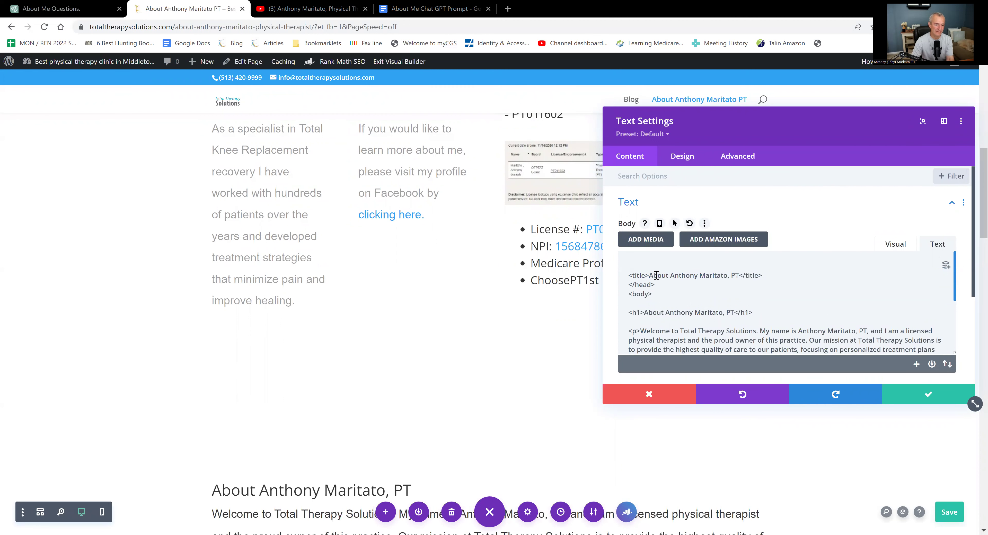
left_click_drag(763, 274, 653, 294)
left_click_drag(764, 311, 629, 266)
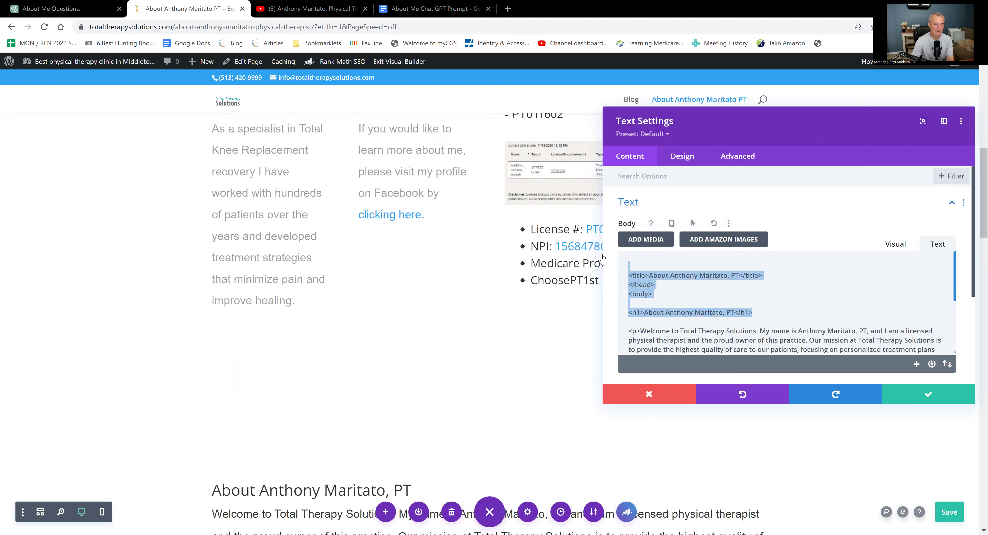
key("BackSpace")
key("Delete")
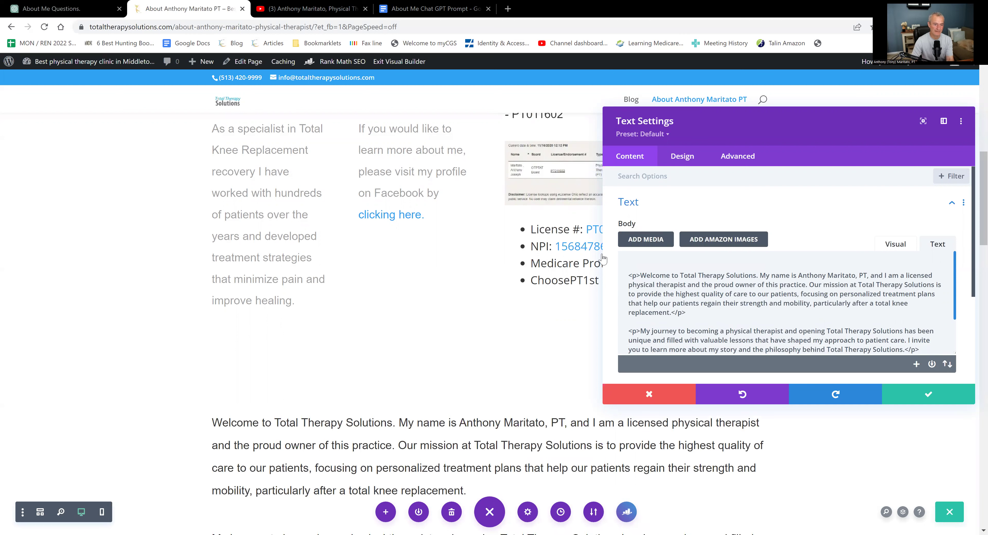
key("Delete")
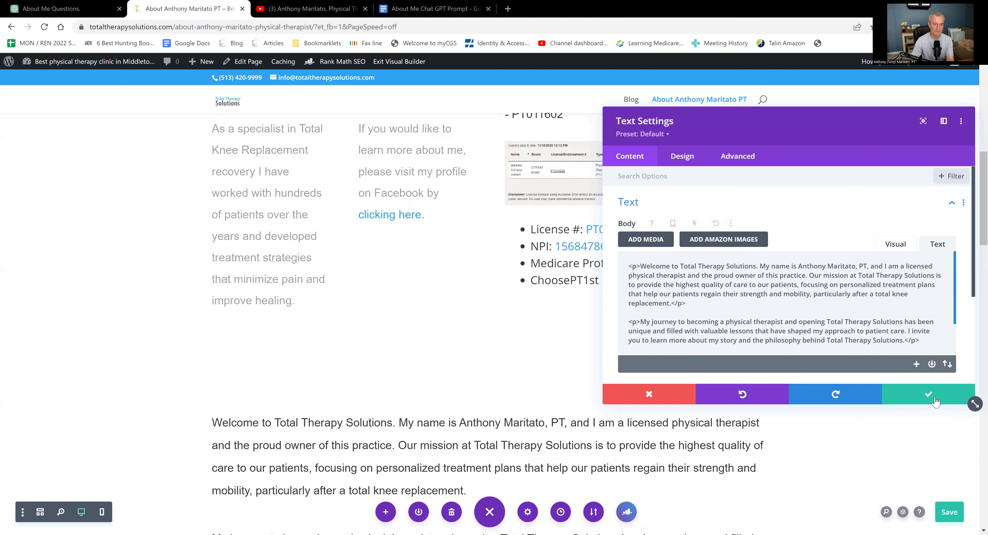
left_click(935, 401)
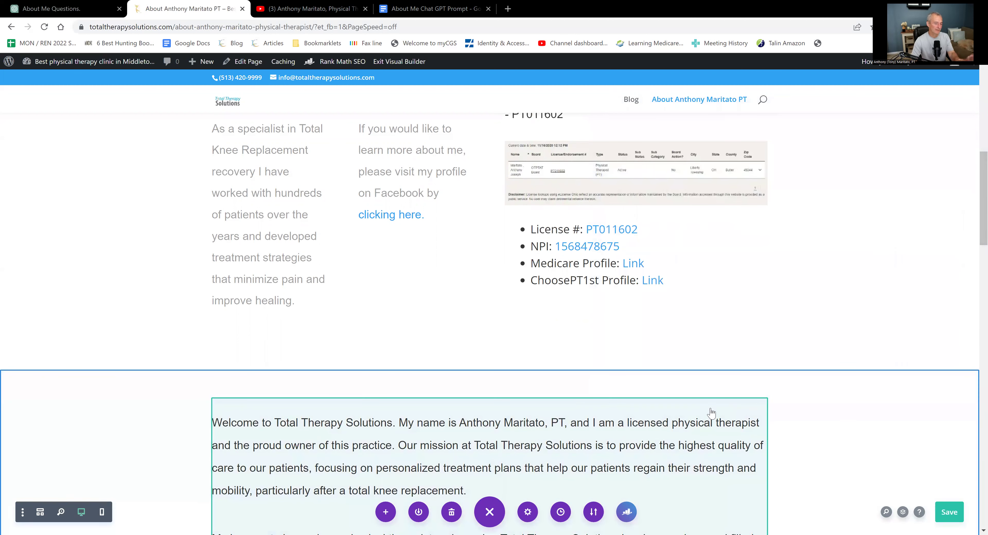
Step: Add a second Text module below the introduction and select its placeholder body in the HTML text view
scroll(556, 433, "down", 5)
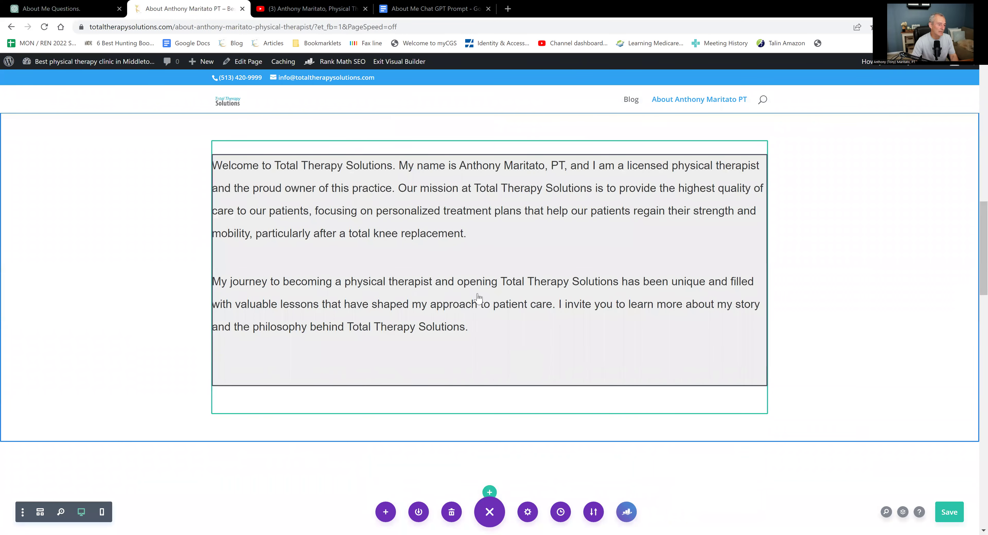
mouse_move(478, 291)
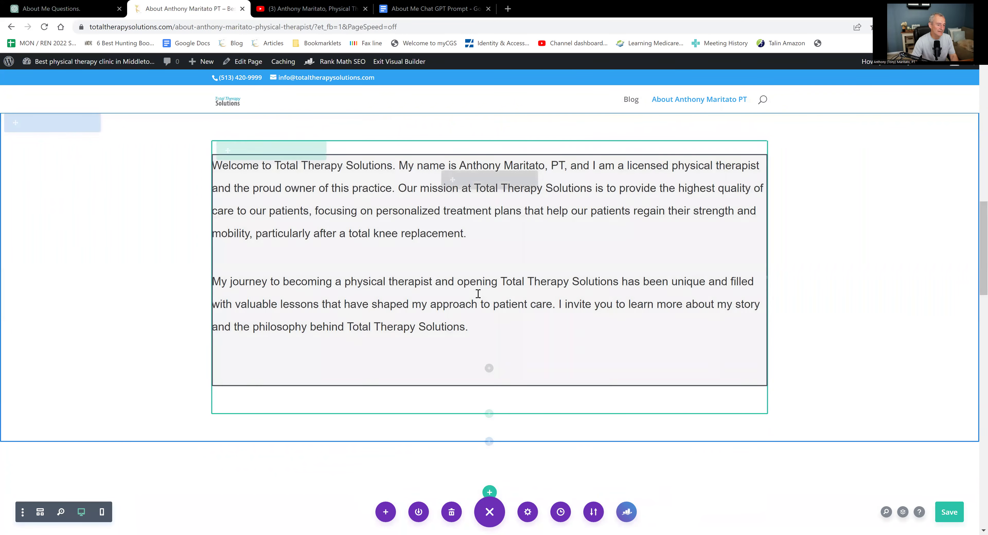
left_click(489, 369)
type("text")
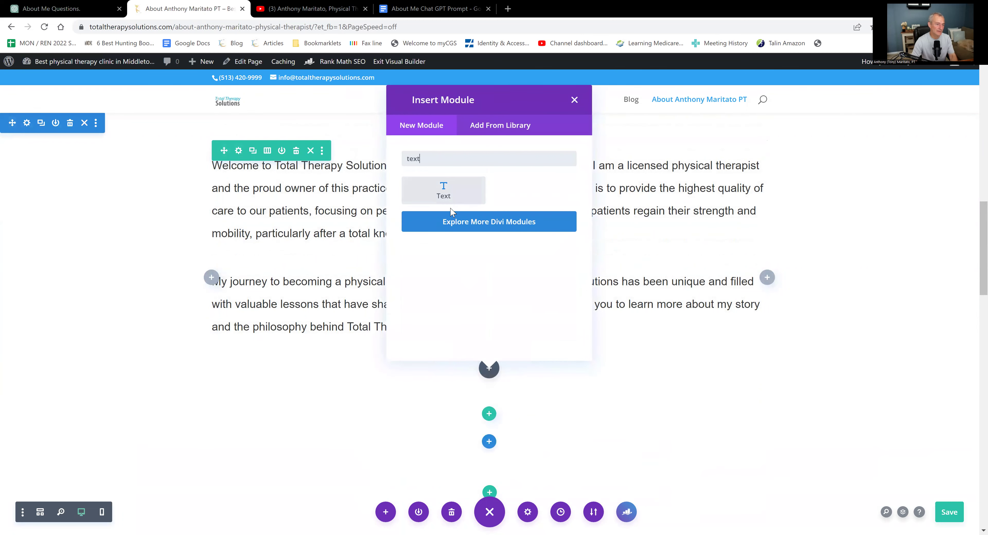
left_click(449, 203)
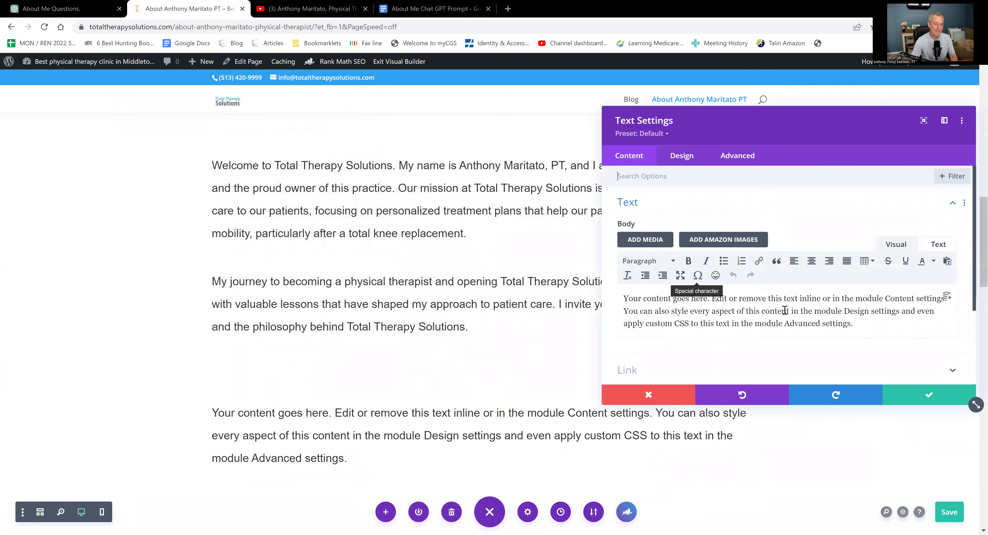
left_click(936, 247)
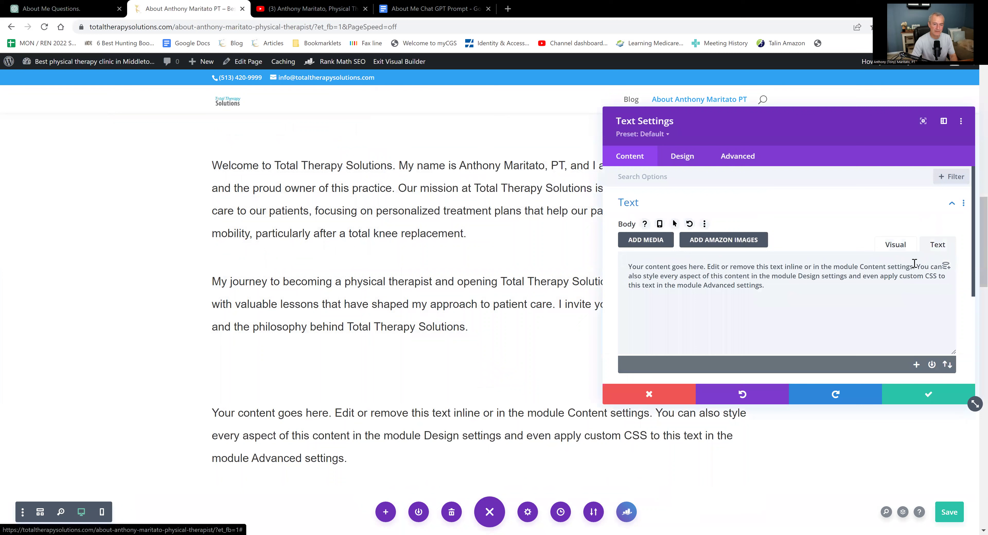
triple_click(866, 280)
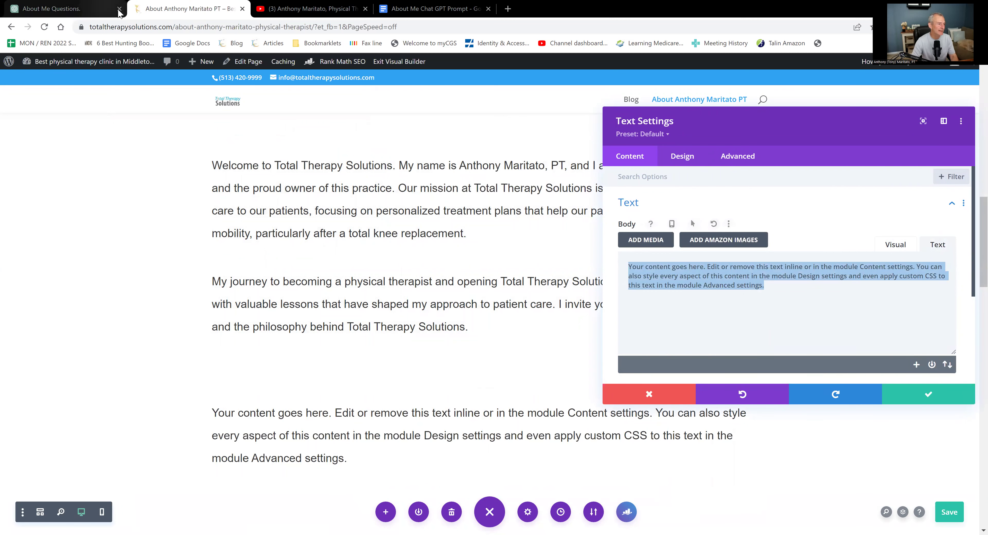
Step: Copy the "Early Life and Entrepreneurial Spirit" HTML code from ChatGPT into the second Text module's body and close its settings
left_click(98, 9)
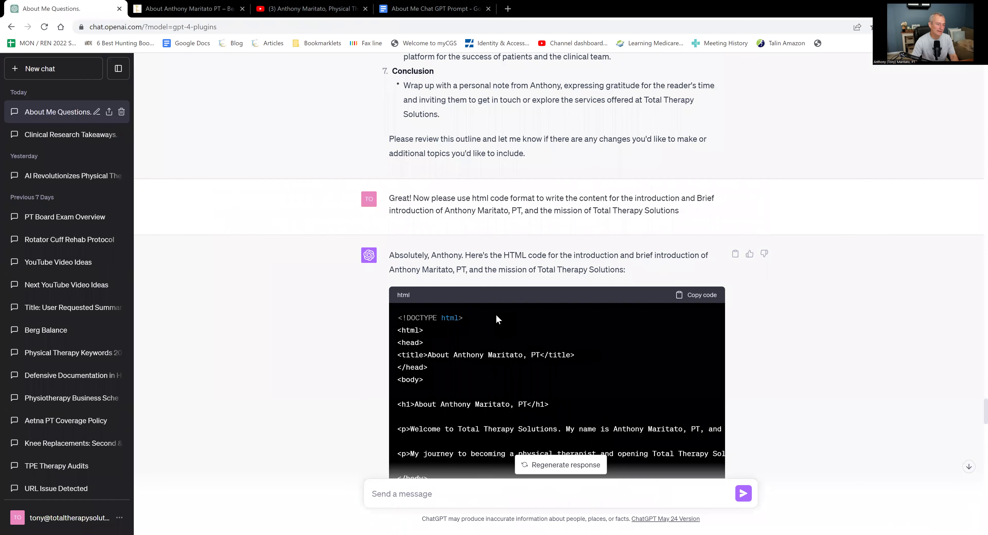
scroll(499, 320, "down", 15)
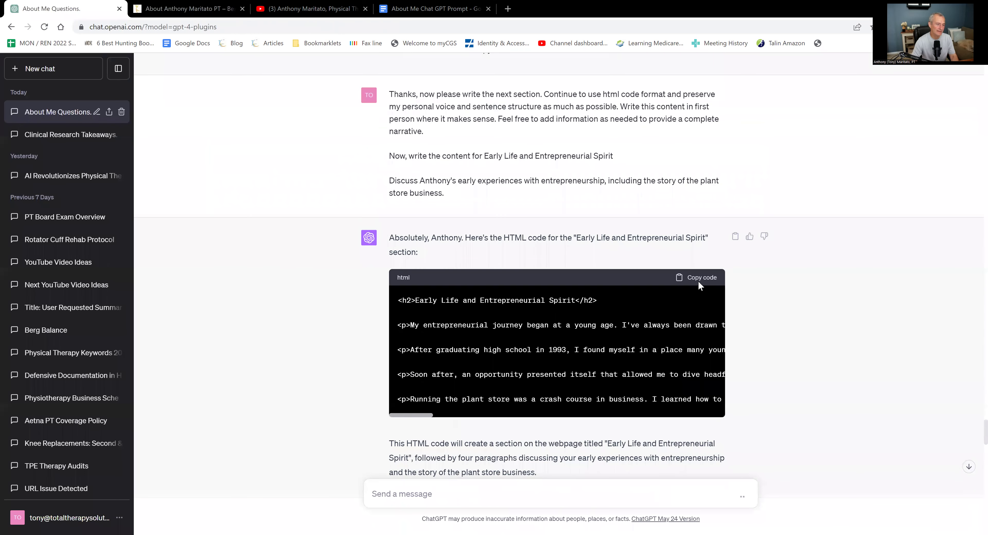
left_click(703, 280)
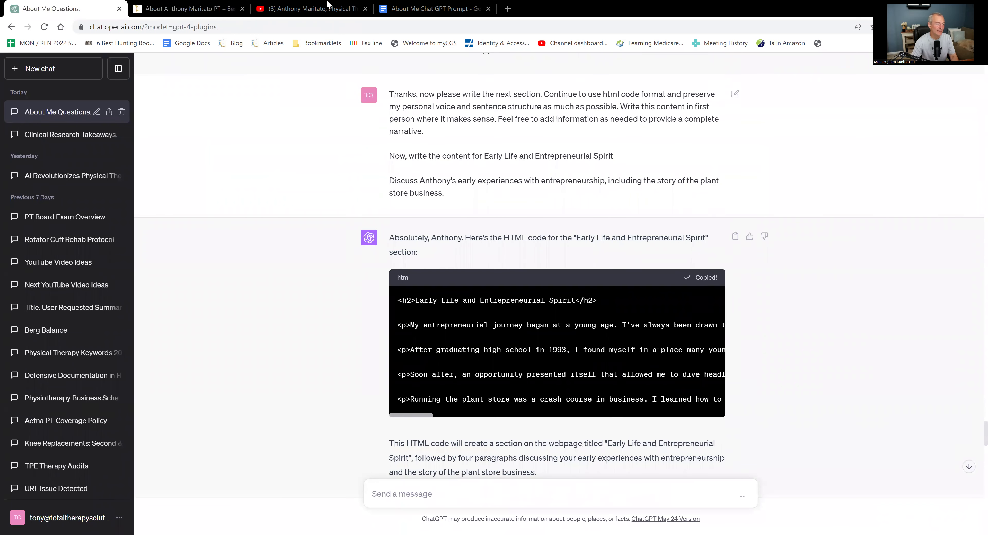
left_click(188, 9)
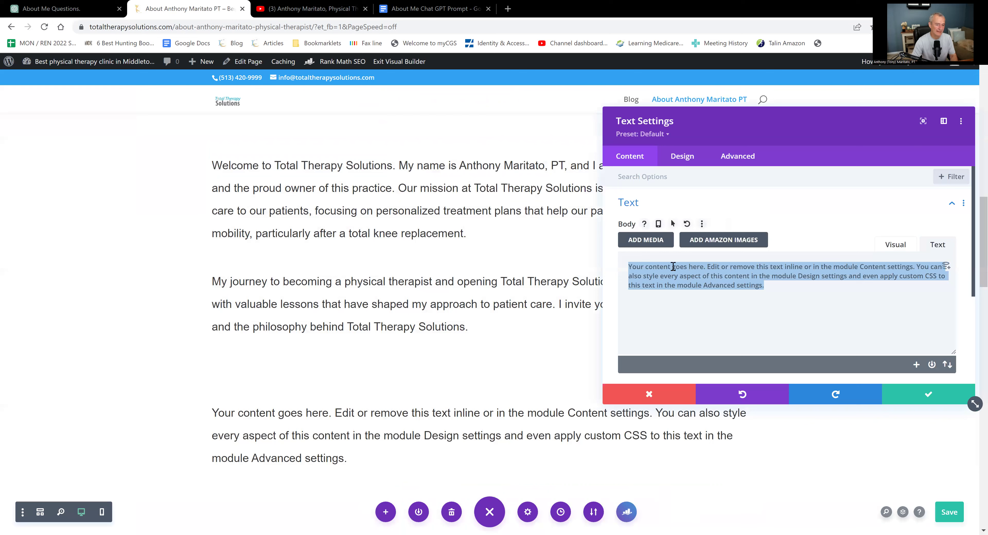
key("ctrl+v")
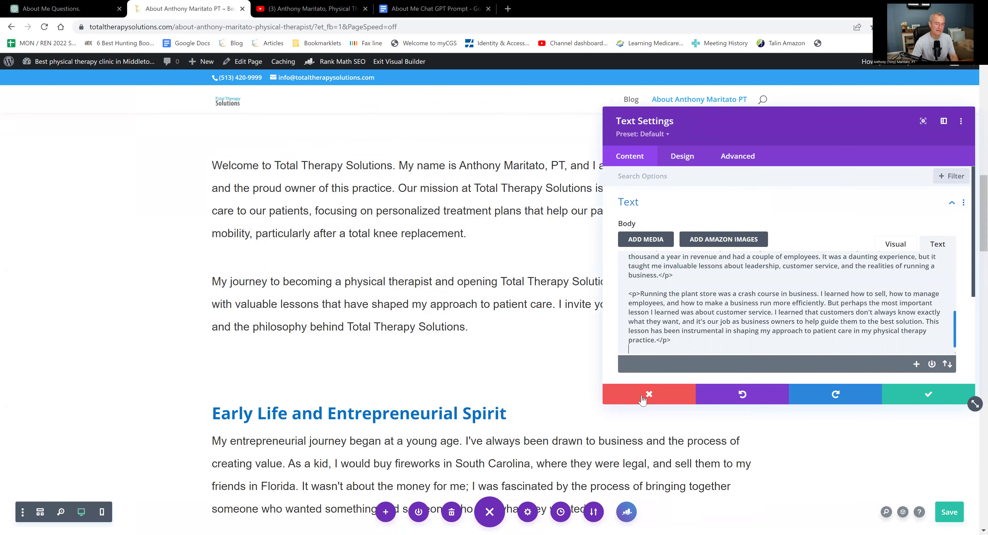
key("Escape")
Step: Add a third Text module below the "Early Life and Entrepreneurial Spirit" text and select its placeholder body in the HTML text view
scroll(640, 359, "down", 3)
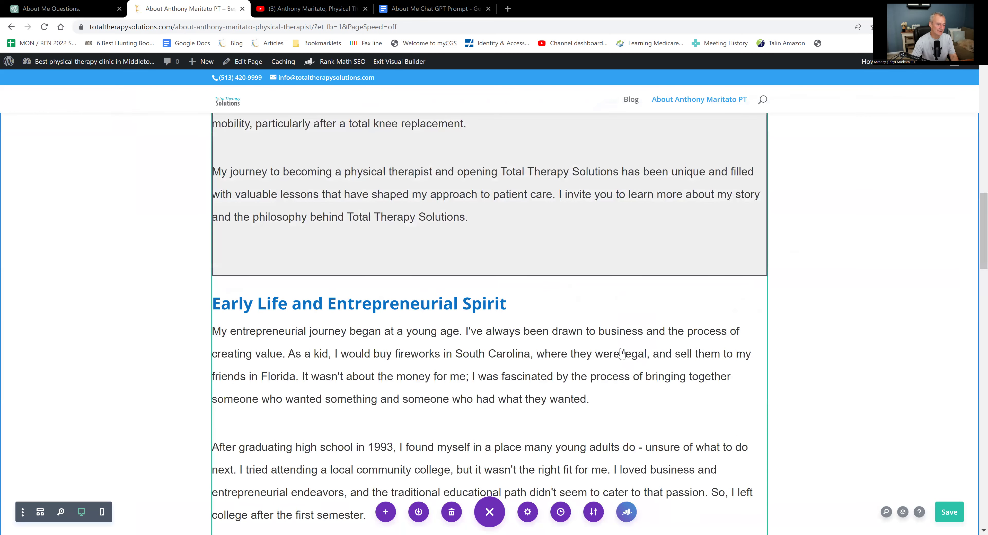
scroll(578, 353, "down", 6)
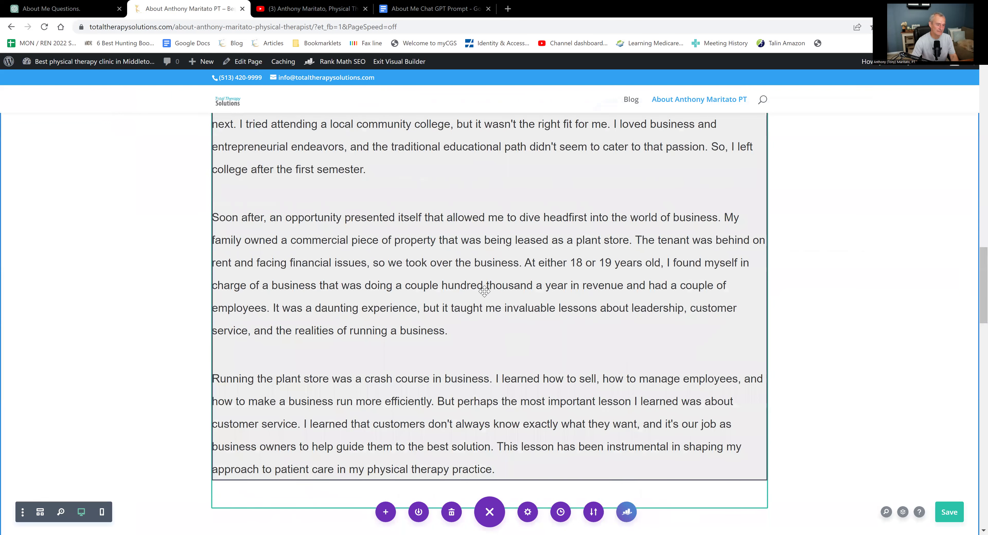
scroll(491, 303, "down", 3)
left_click(489, 302)
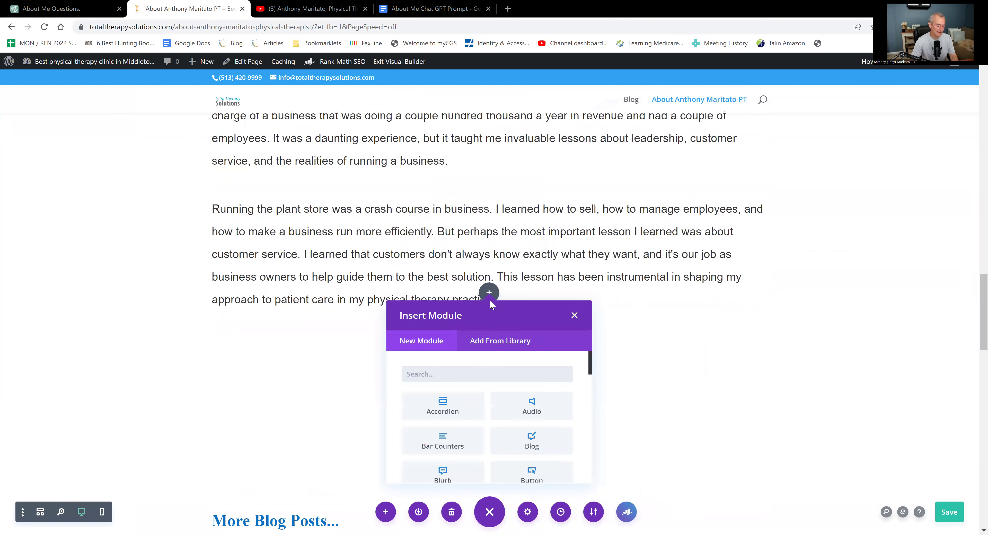
type("text")
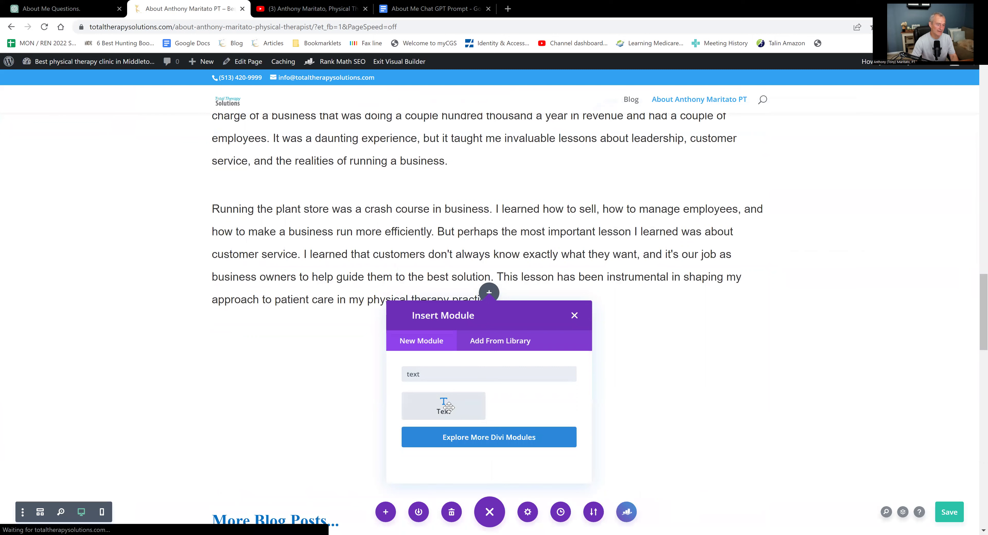
left_click(445, 406)
left_click(937, 245)
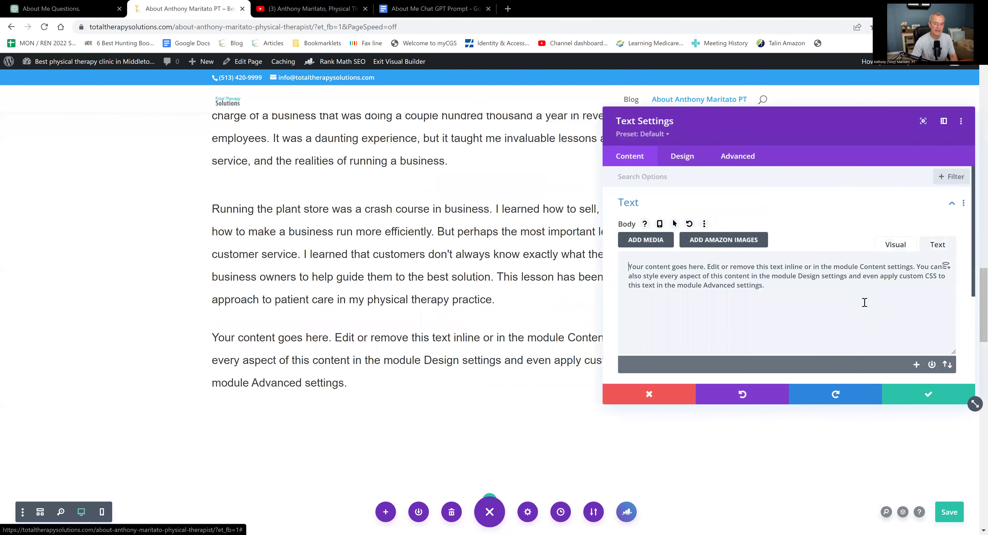
key("ctrl+a")
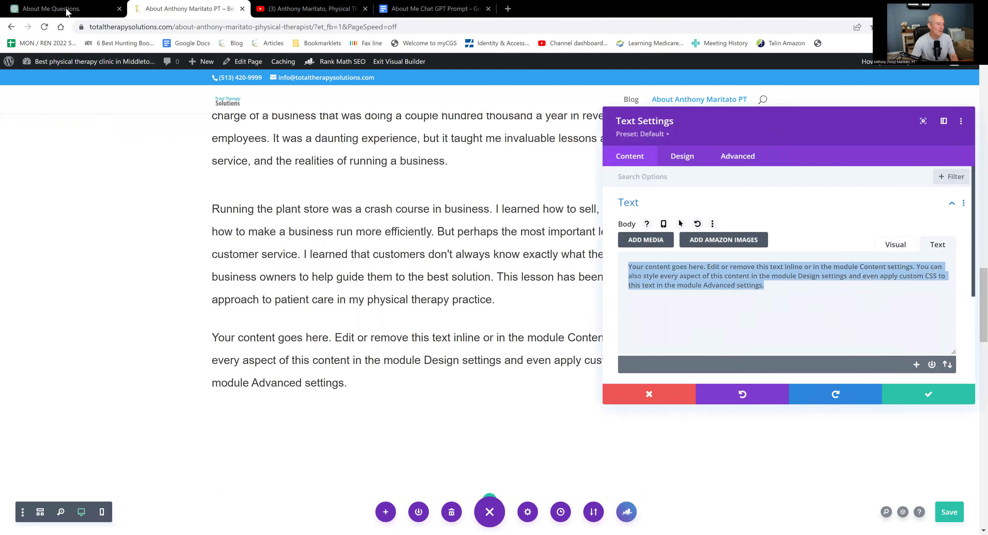
Step: Copy the "Journey to Physical Therapy" HTML code from ChatGPT into the third Text module's body and save the module
left_click(57, 9)
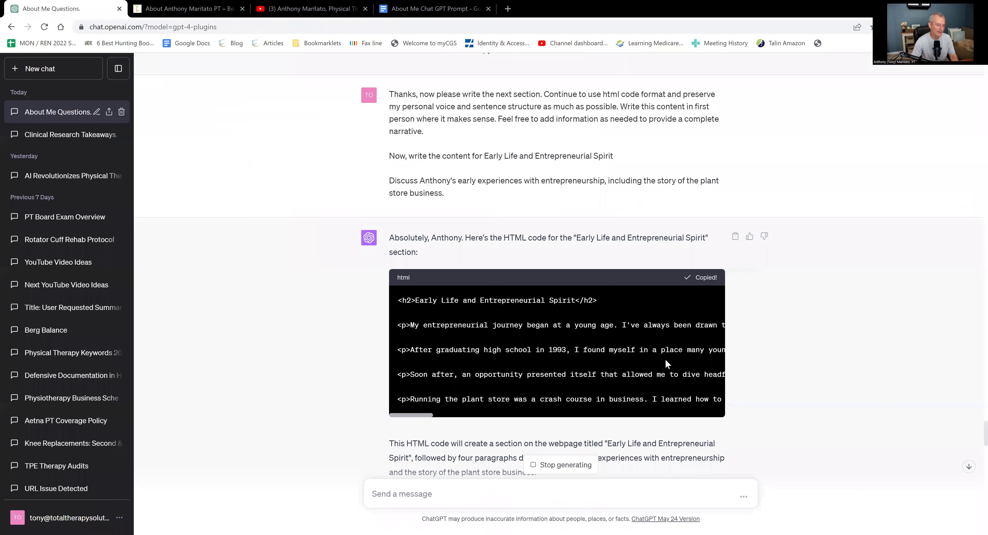
scroll(667, 364, "down", 7)
left_click(706, 328)
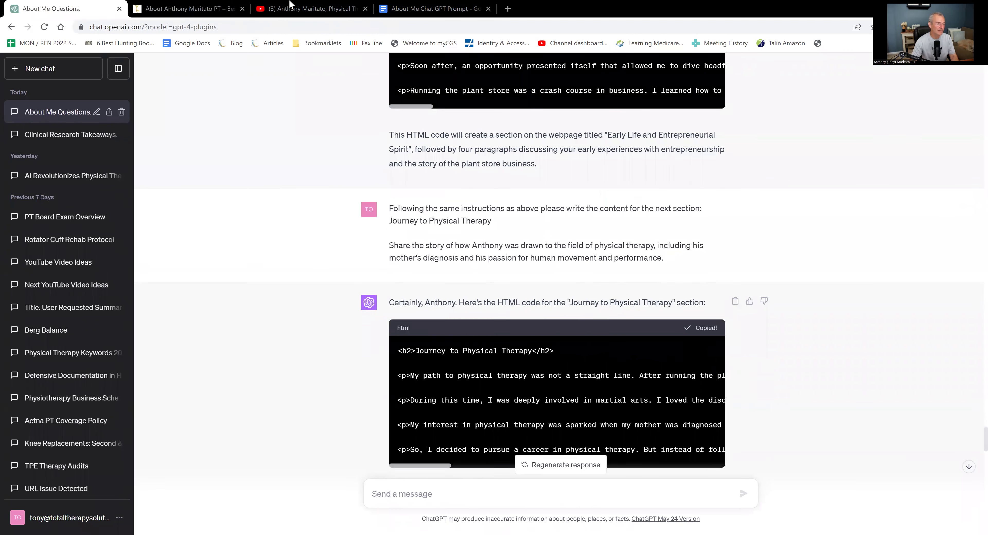
left_click(185, 8)
key("ctrl+v")
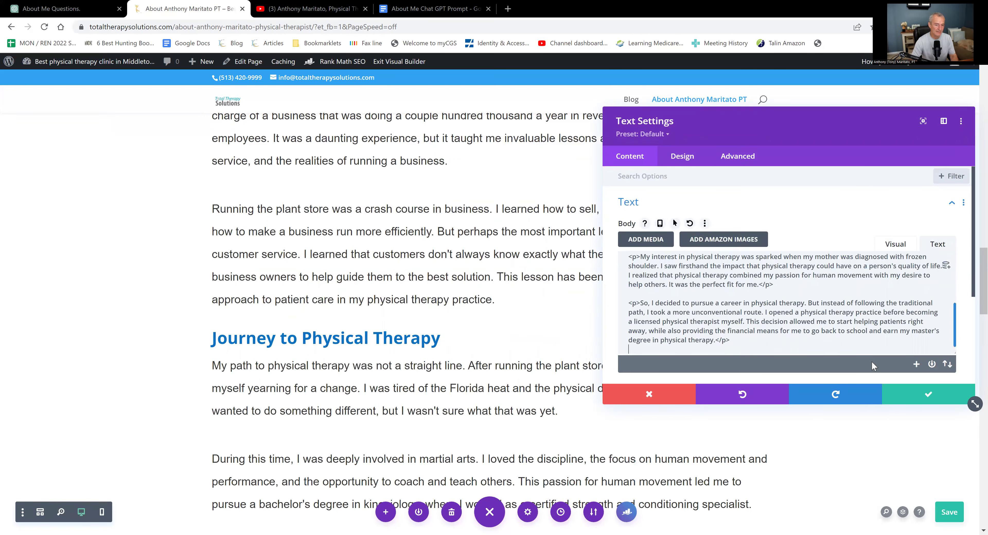
left_click(942, 398)
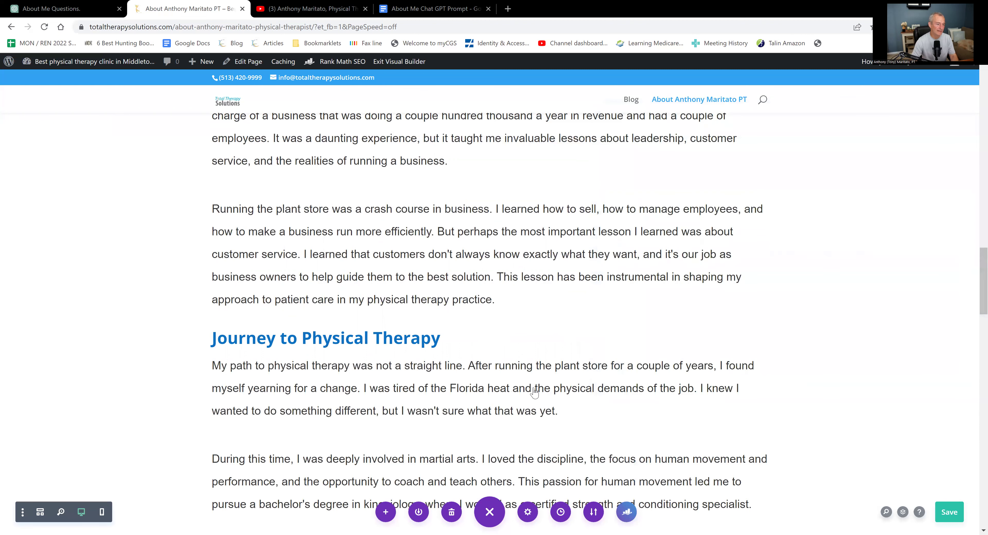
Step: Add a fourth Text module below the "Journey to Physical Therapy" text and select its placeholder body in the HTML text view
scroll(534, 392, "down", 8)
scroll(488, 352, "down", 2)
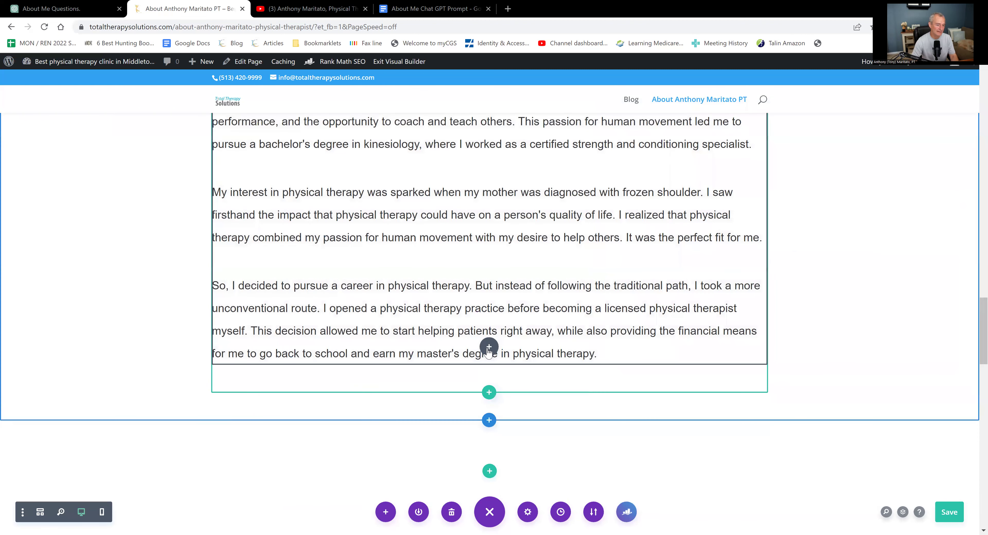
left_click(489, 347)
type("text")
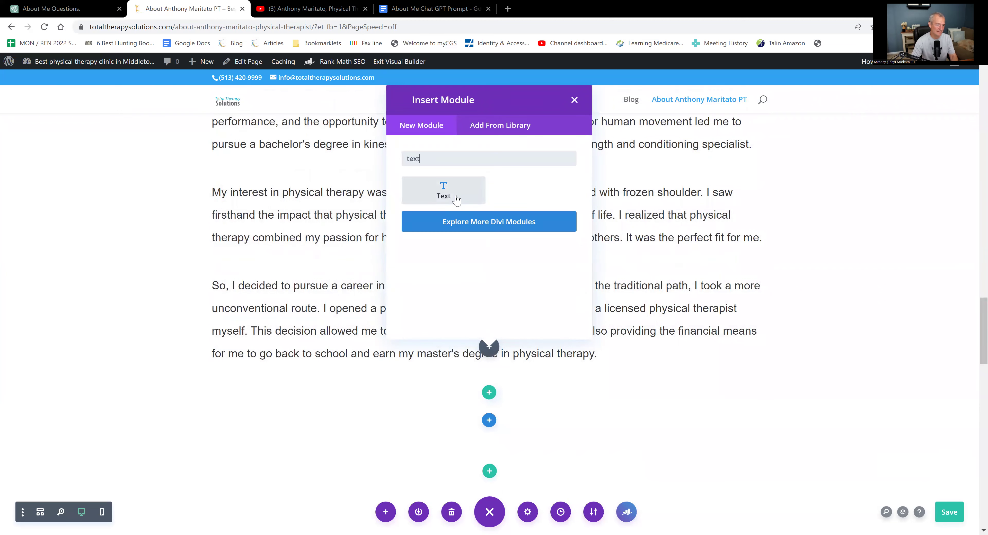
left_click(477, 199)
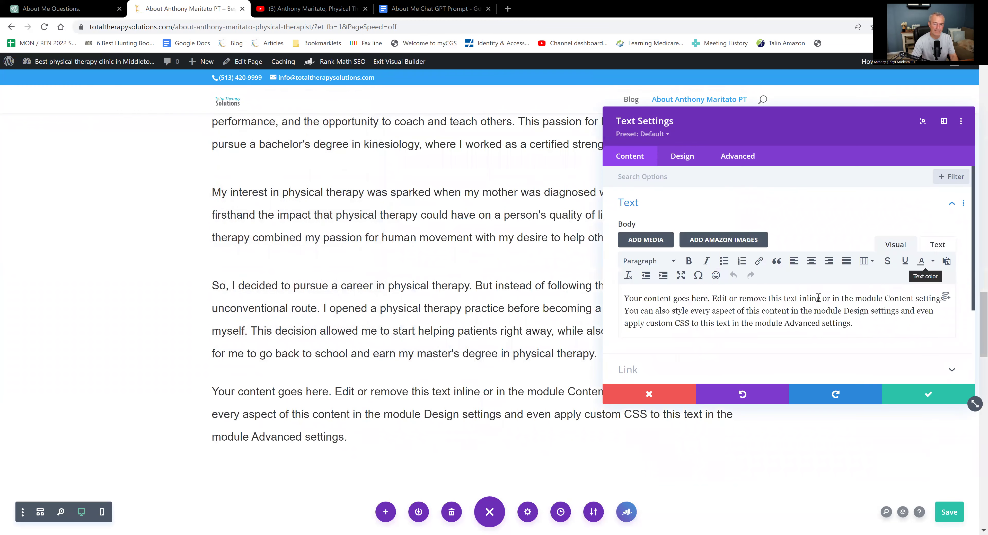
triple_click(809, 291)
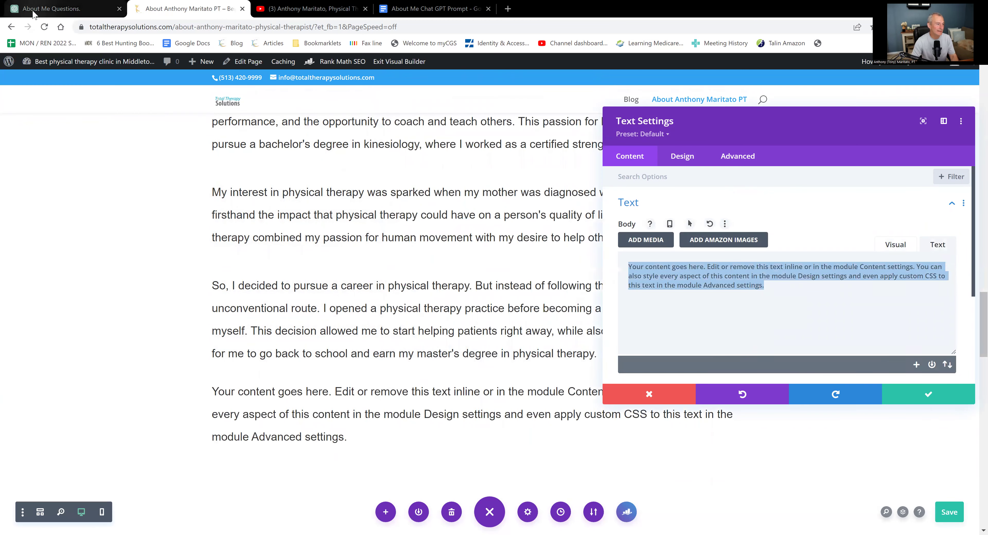
Step: Copy the "Unconventional Path to Physical Therapy Practice" HTML code from ChatGPT into the fourth Text module's body and close its settings
left_click(50, 8)
scroll(505, 299, "down", 4)
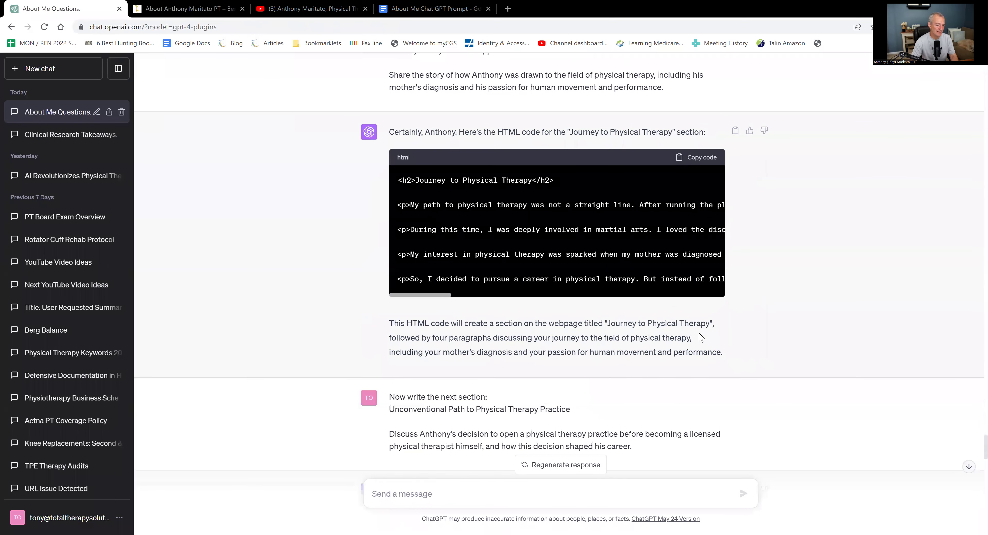
scroll(700, 338, "down", 4)
left_click(707, 345)
left_click(177, 9)
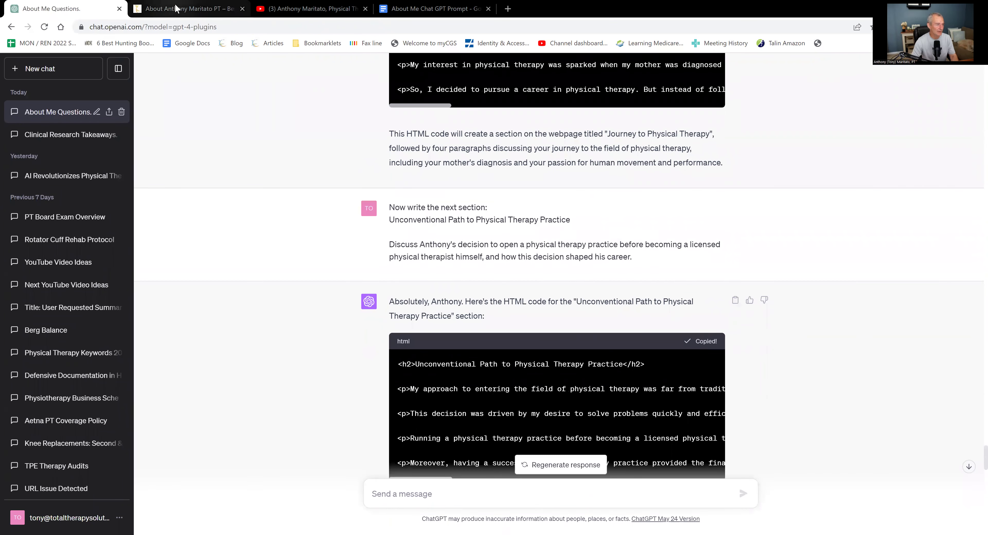
key("ctrl+v")
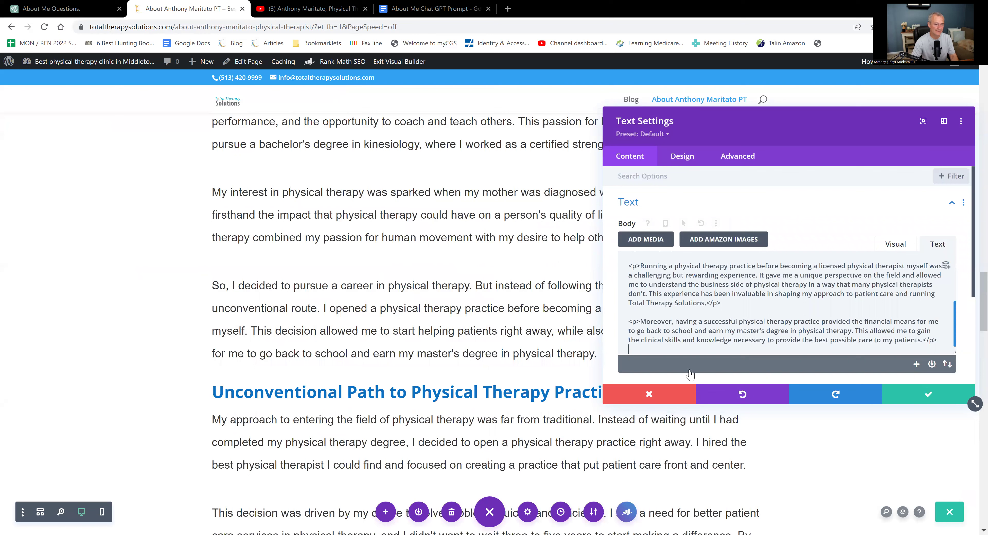
left_click(572, 373)
Step: Add a fifth Text module below the "Unconventional Path to Physical Therapy Practice" text
scroll(572, 373, "down", 3)
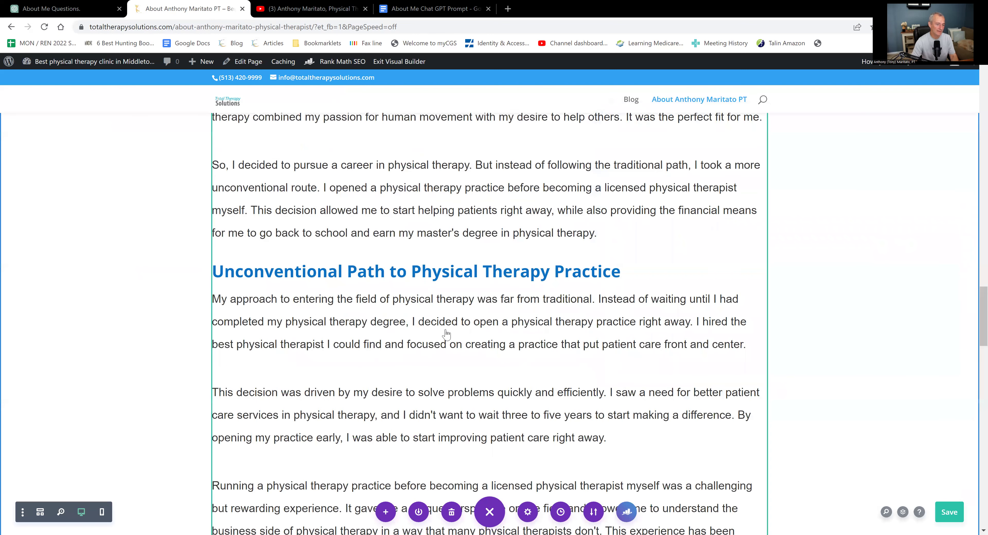
scroll(462, 343, "down", 7)
left_click(487, 351)
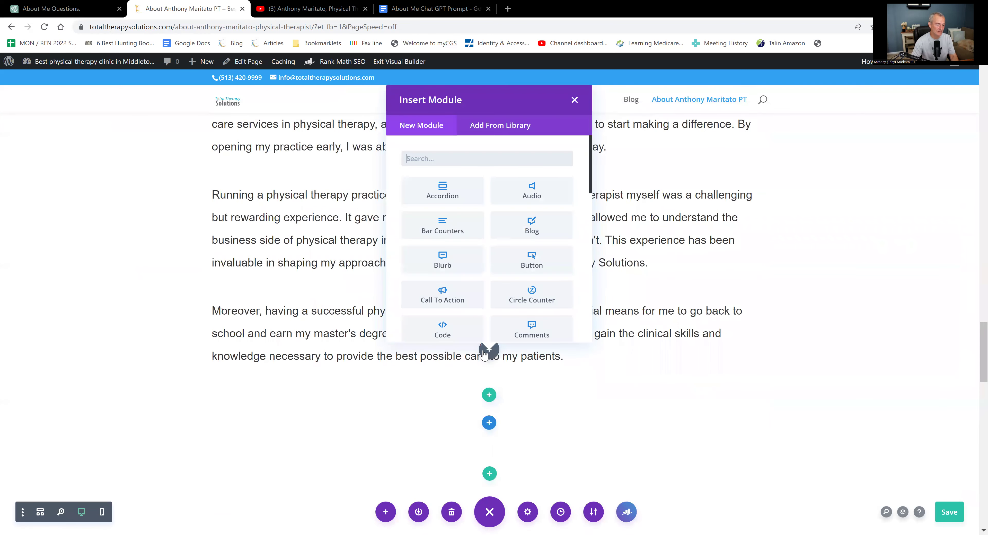
type("text")
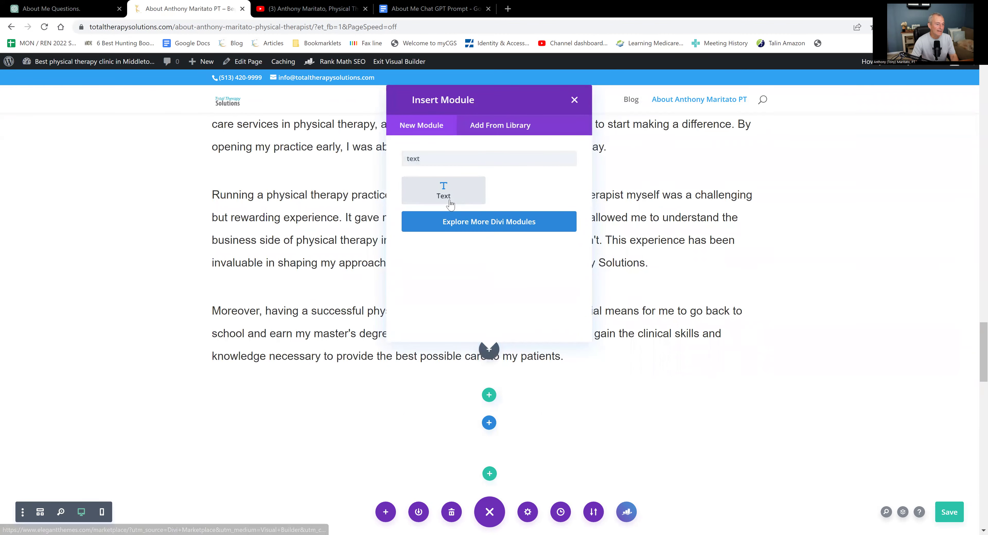
key("Return")
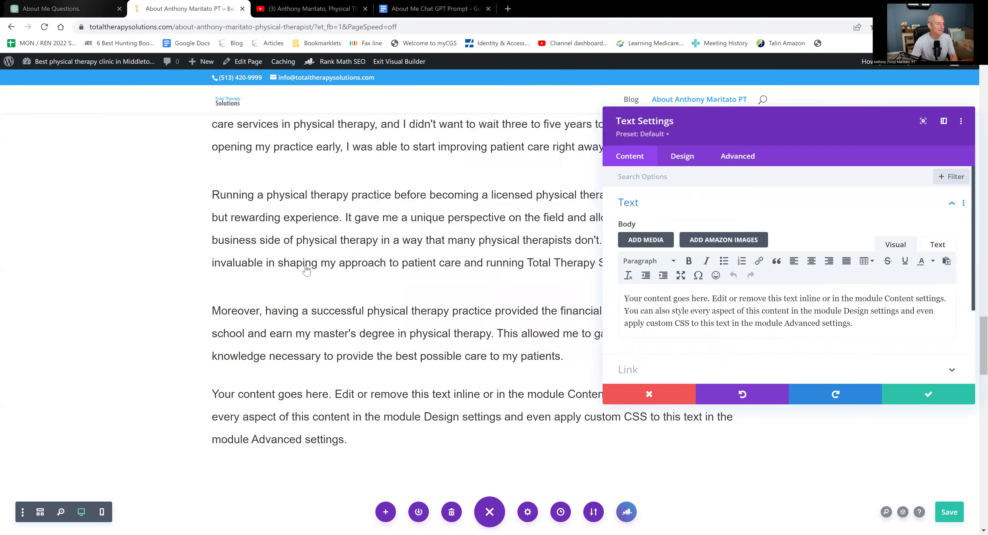
Step: Replace the fifth Text module's placeholder with ChatGPT's "Philosophy and Approach" HTML code in the HTML text view and save the module
key("ctrl+1")
scroll(679, 328, "down", 5)
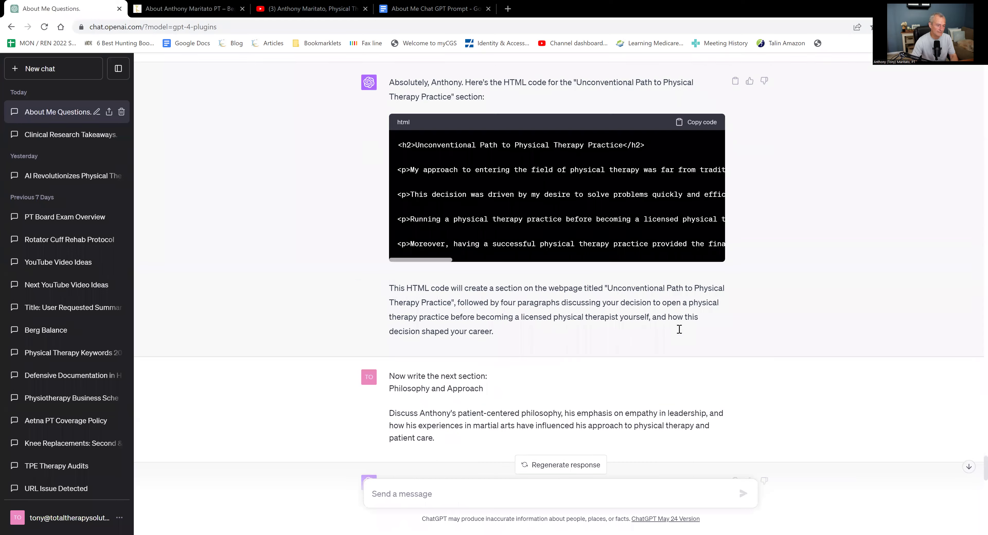
scroll(705, 374, "down", 3)
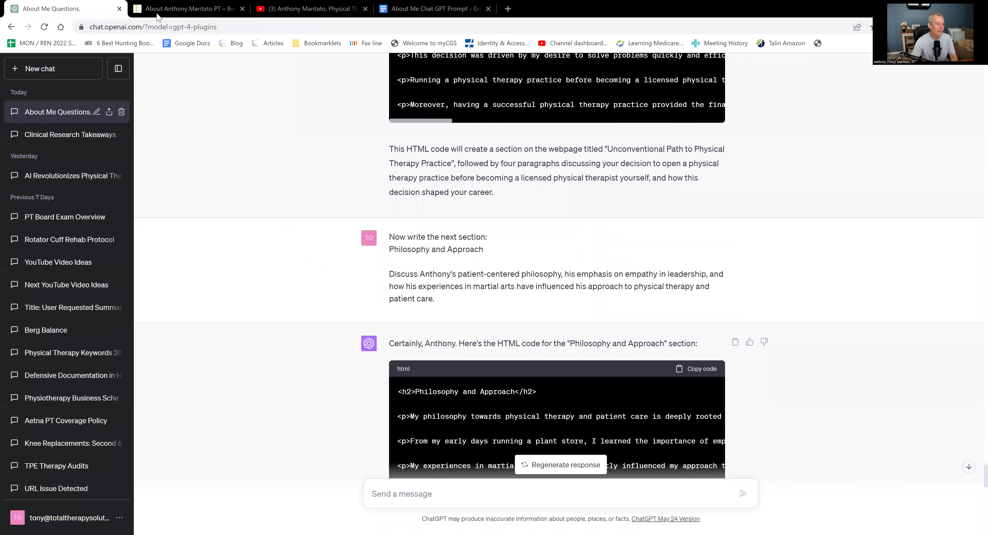
left_click(137, 10)
left_click(936, 245)
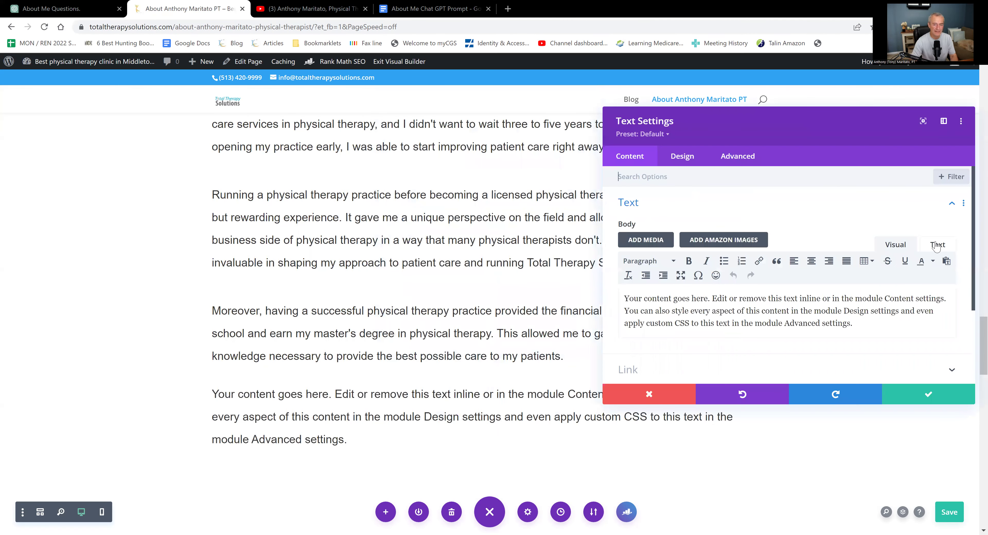
key("ctrl+a")
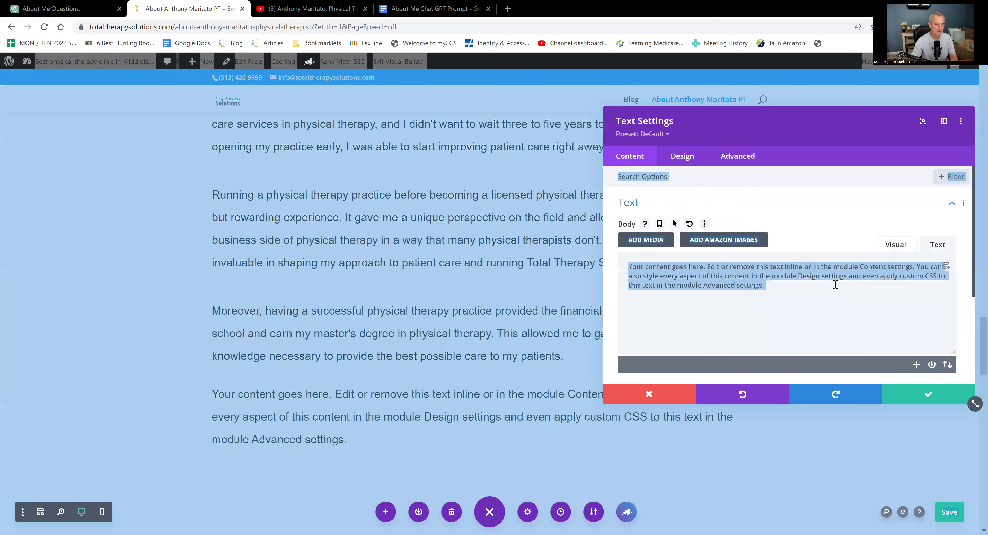
key("ctrl+v")
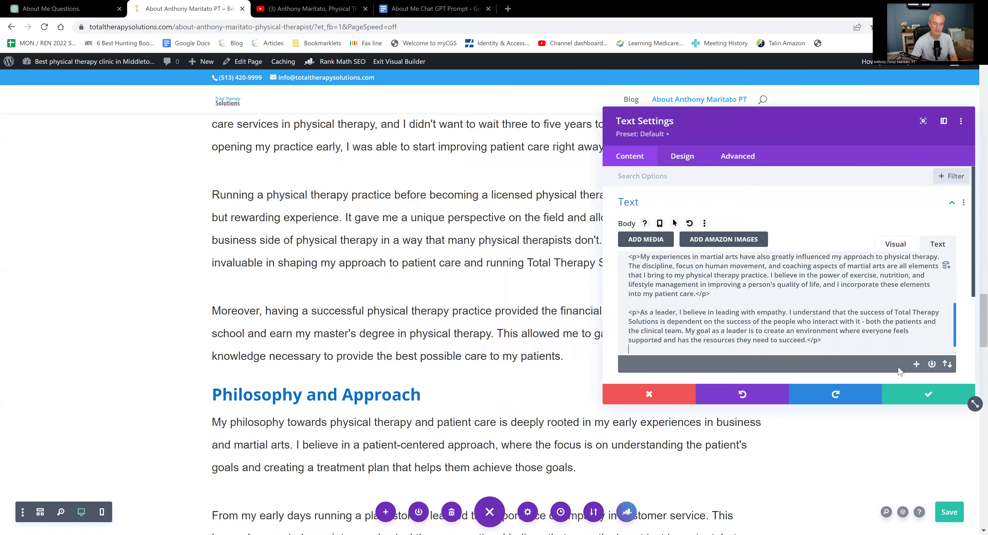
left_click(938, 396)
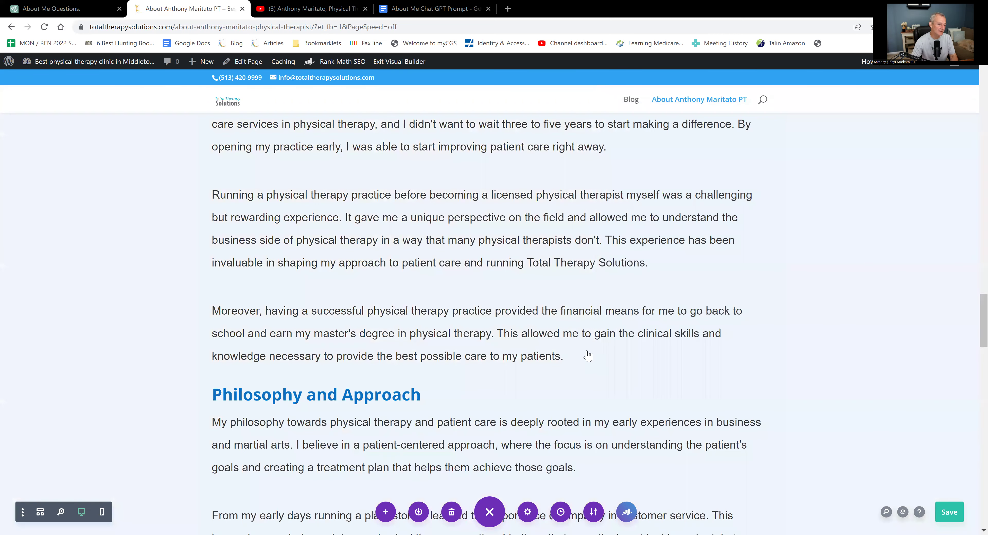
Step: Add a sixth Text module below the "Philosophy and Approach" text
scroll(567, 355, "down", 6)
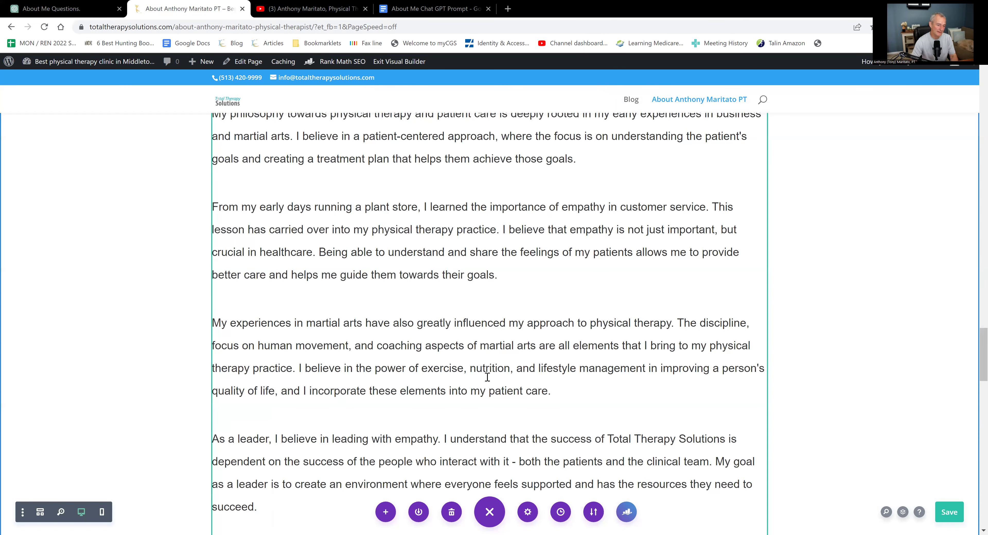
scroll(488, 404, "down", 3)
left_click(488, 396)
type("text")
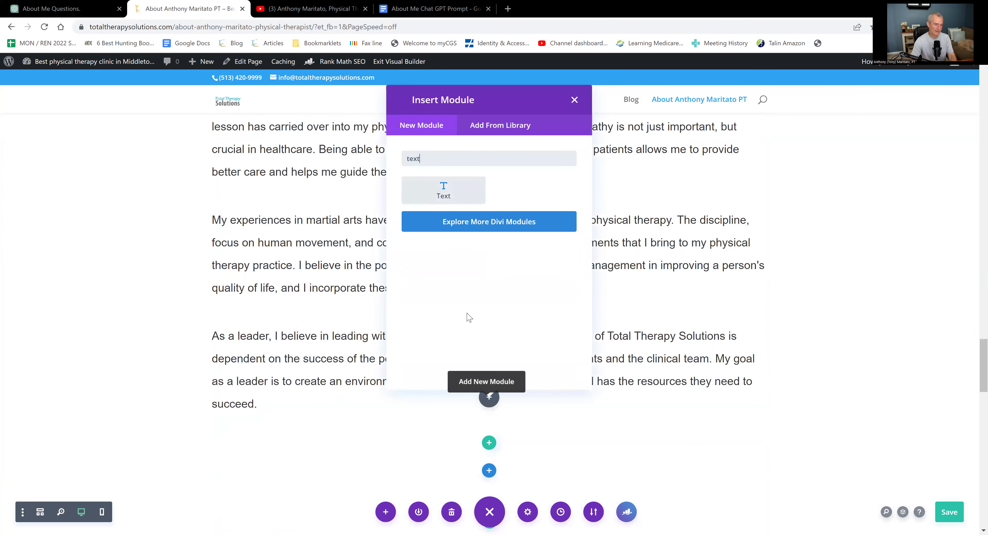
left_click(453, 199)
Step: Replace the sixth Text module's placeholder with ChatGPT's "Vision for Total Therapy Solutions" HTML code in the HTML text view and save the module
left_click(78, 14)
scroll(498, 246, "down", 6)
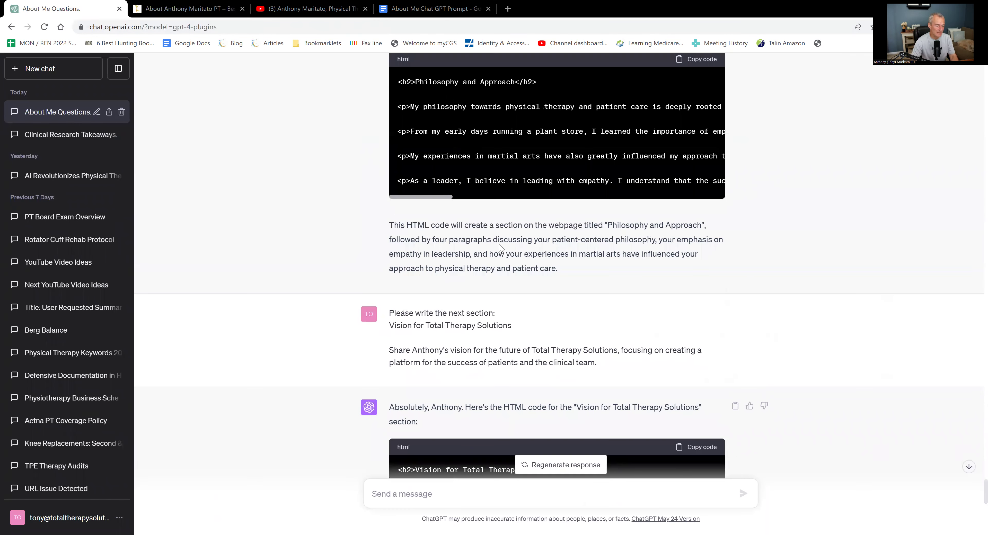
scroll(725, 265, "down", 4)
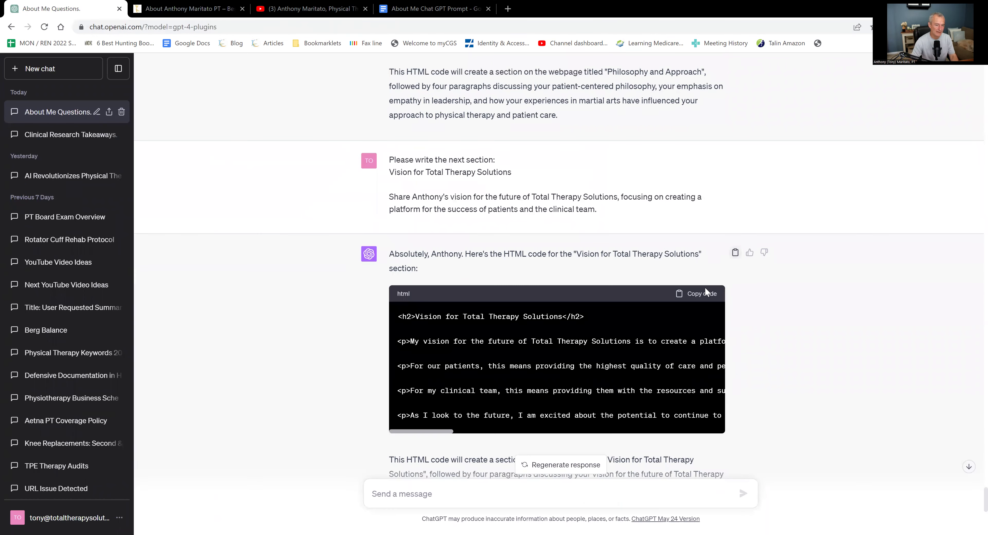
left_click(710, 294)
left_click(184, 9)
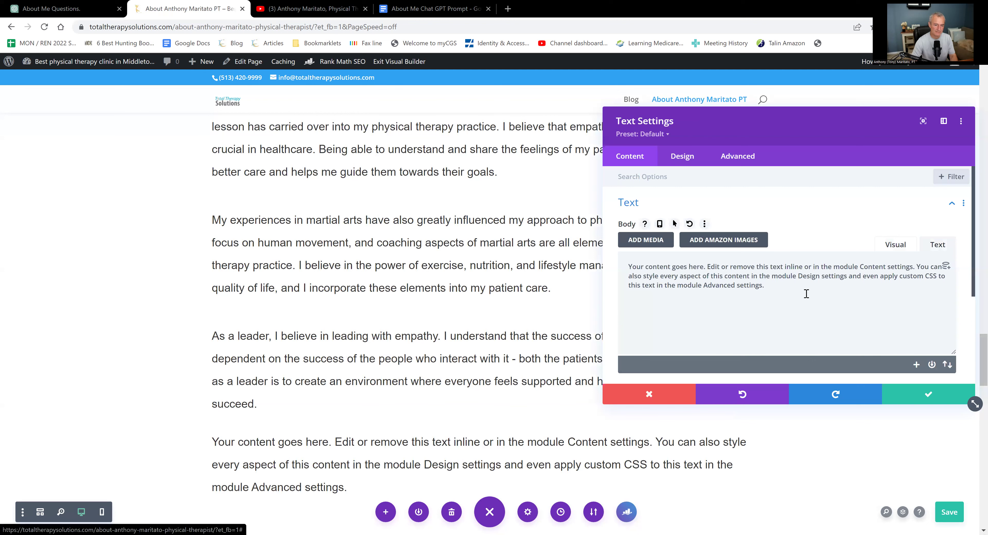
left_click(807, 293)
key("ctrl+a")
key("ctrl+v")
left_click(945, 399)
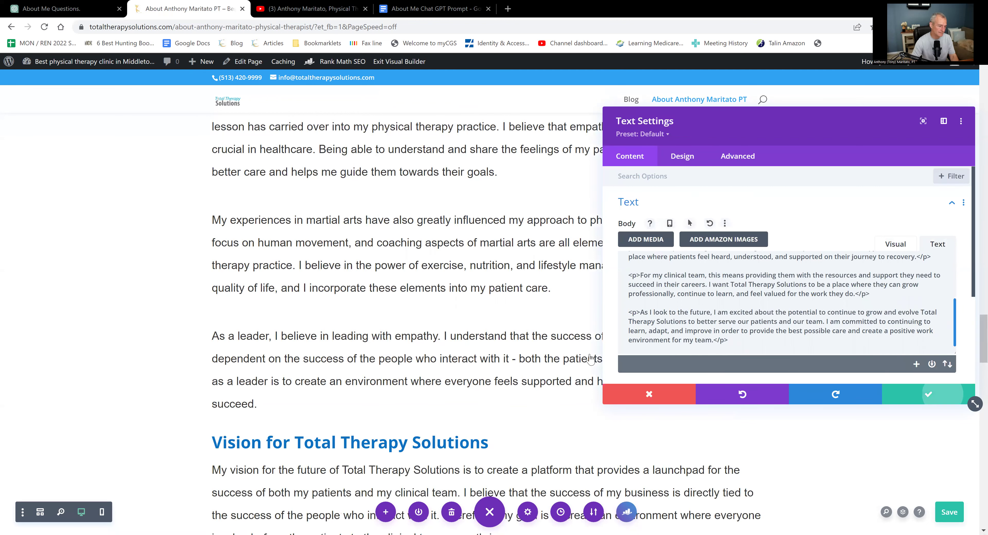
Step: Add a seventh Text module below the "Vision for Total Therapy Solutions" text and select its placeholder body in the HTML text view
scroll(585, 356, "down", 5)
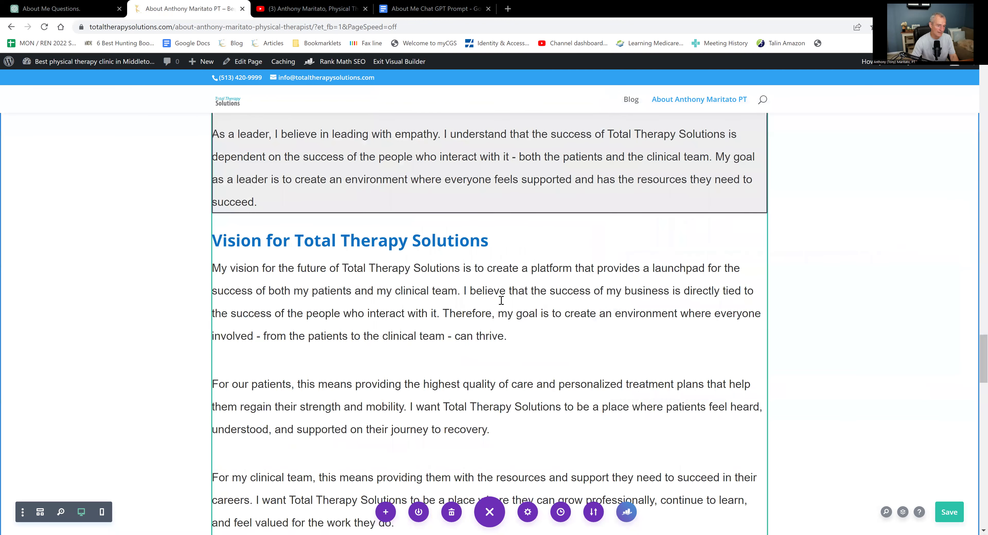
scroll(503, 298, "down", 6)
left_click(486, 352)
type("text")
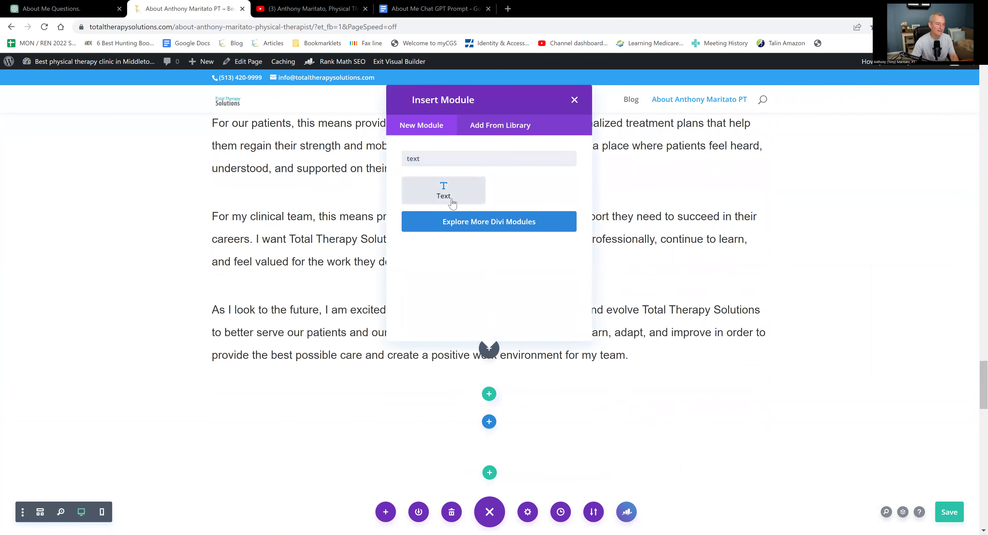
left_click(443, 192)
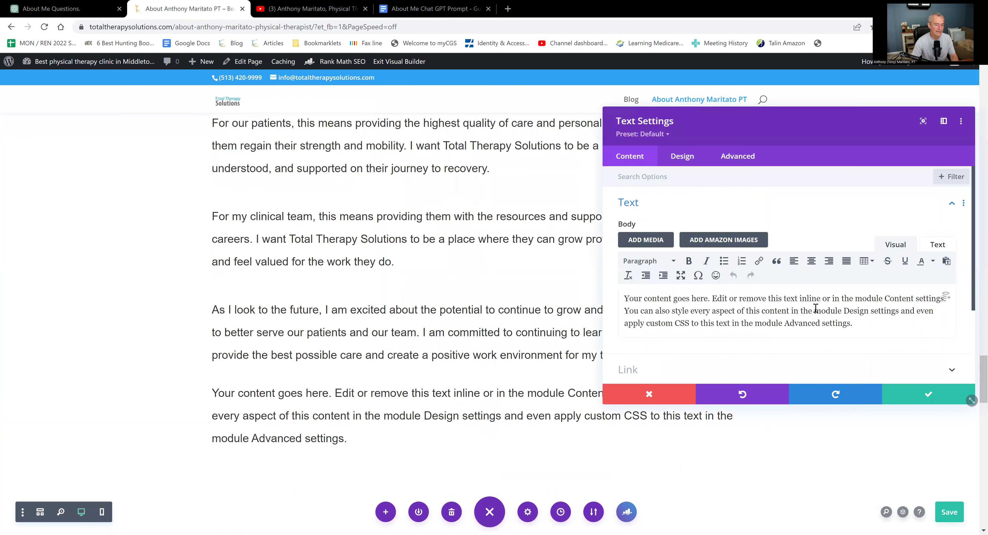
left_click(936, 246)
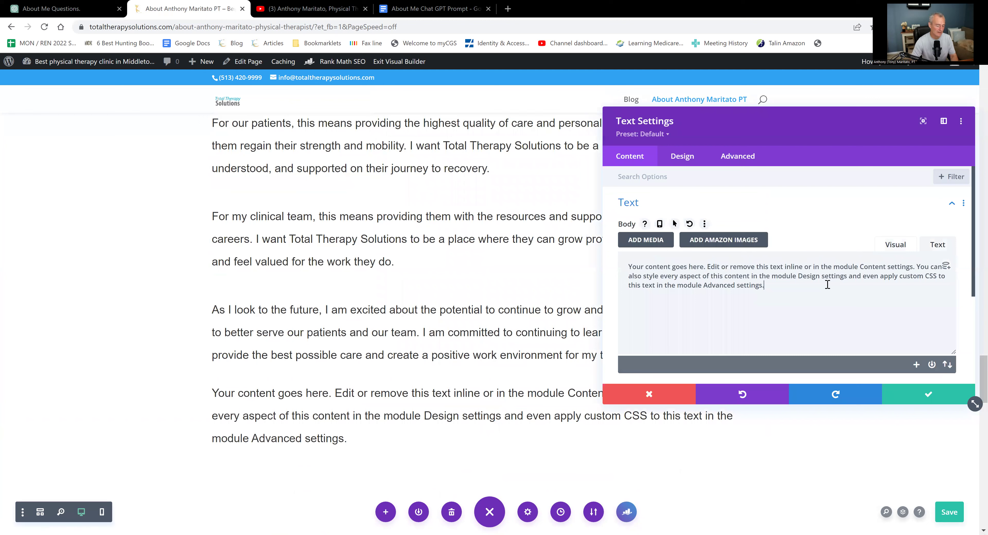
key("ctrl+a")
Step: Copy the "Conclusion" HTML code from ChatGPT into the seventh Text module's body and save the module
left_click(91, 7)
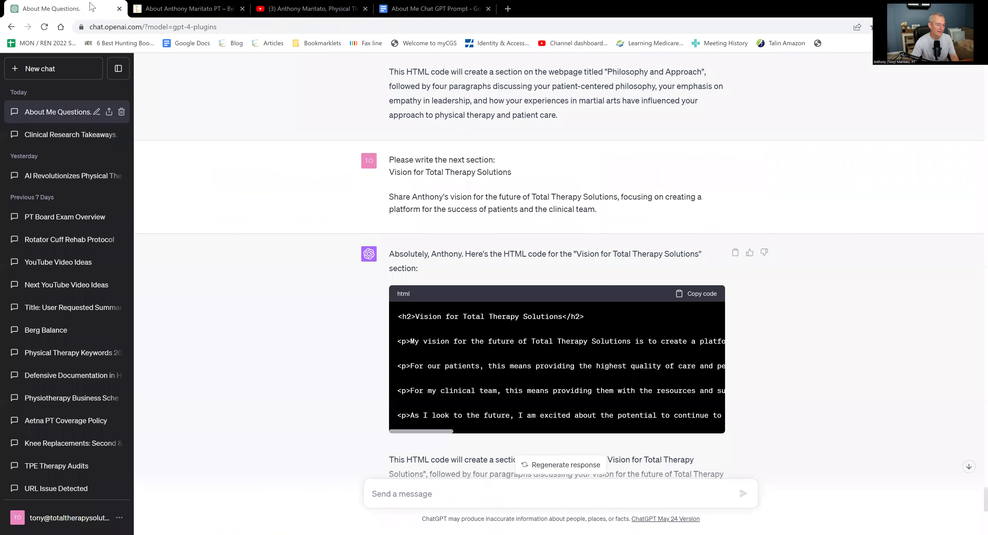
scroll(557, 279, "down", 5)
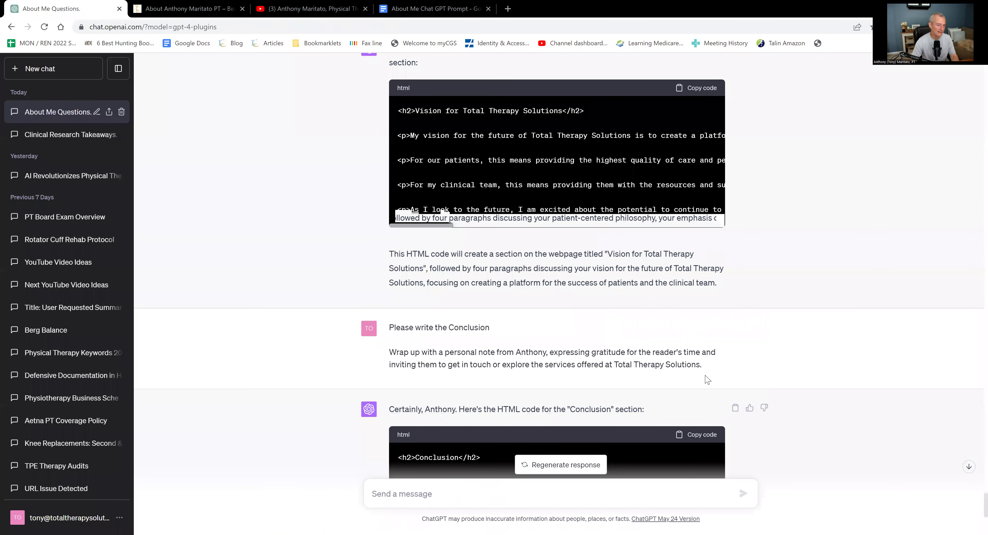
scroll(715, 376, "down", 1)
left_click(708, 384)
left_click(187, 8)
key("ctrl+v")
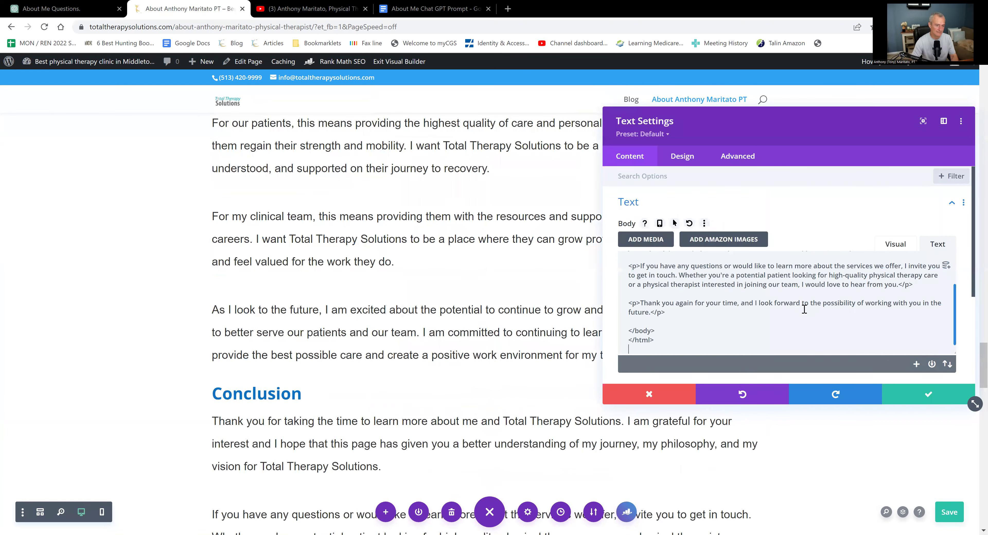
left_click(924, 395)
scroll(549, 361, "down", 2)
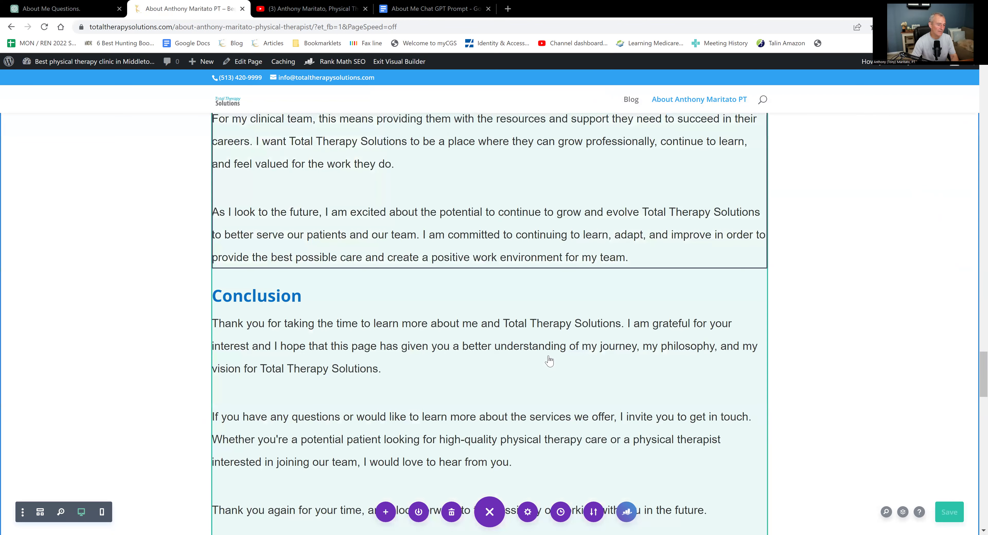
Step: Check that ChatGPT's "Conclusion" section is the last one, save the about me page and exit the visual builder
scroll(392, 196, "down", 4)
left_click(29, 10)
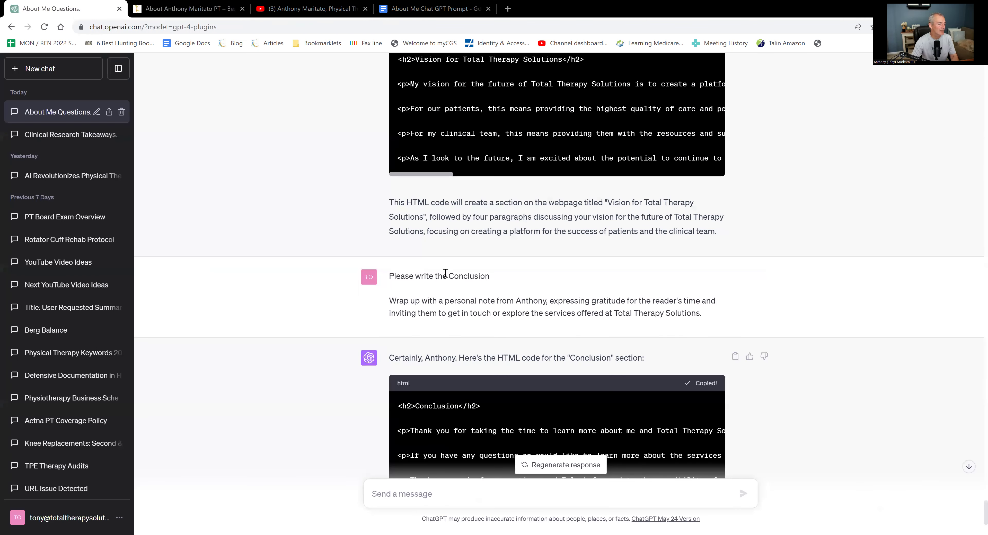
scroll(479, 281, "down", 5)
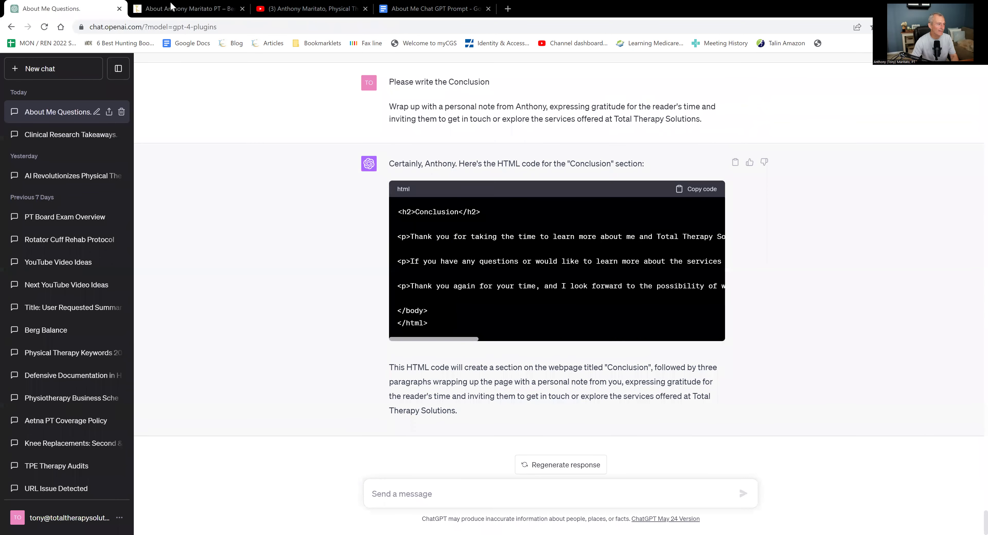
left_click(171, 7)
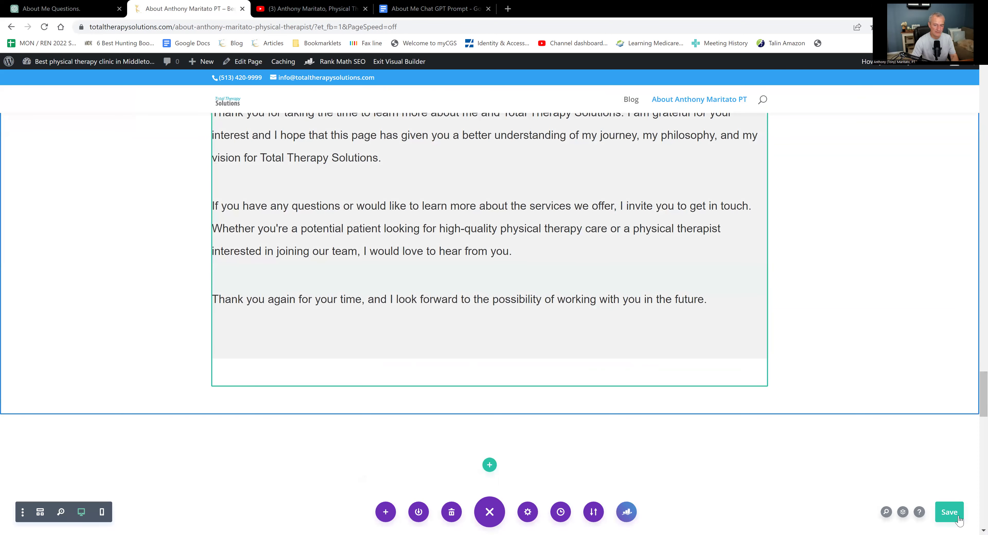
left_click(949, 513)
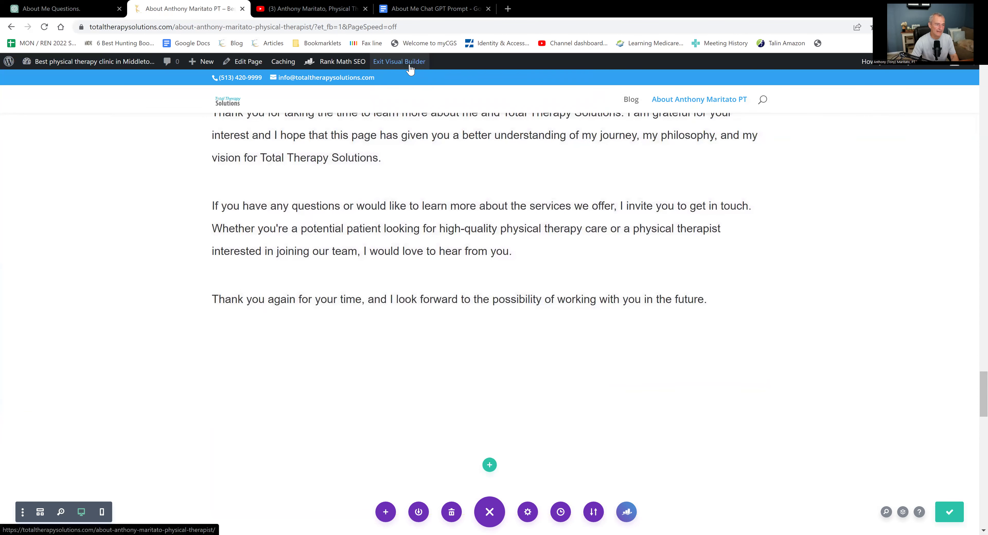
left_click(410, 68)
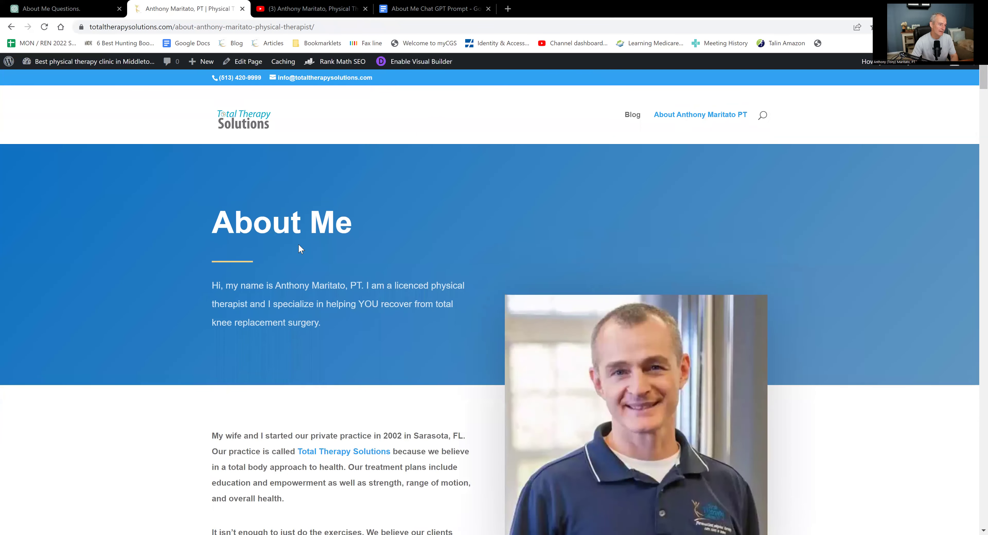
Step: Review the published about me page from the "About Me" header through the "Philosophy and Approach" section
scroll(276, 223, "down", 2)
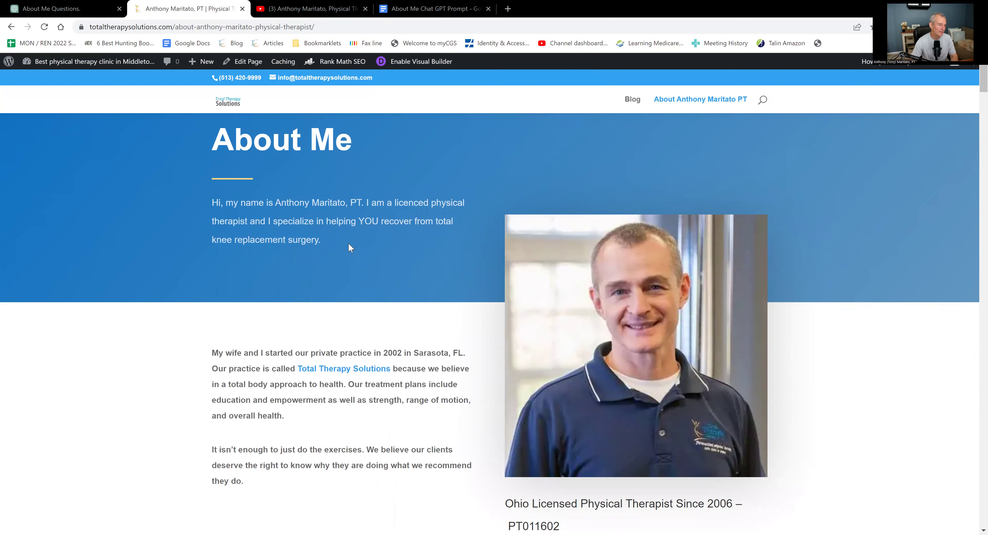
scroll(353, 248, "down", 4)
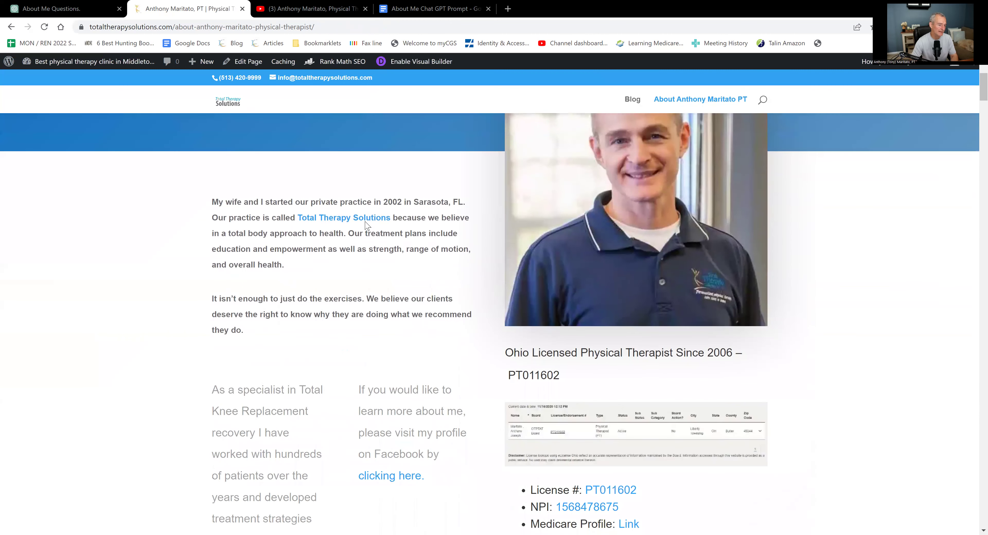
scroll(367, 225, "down", 4)
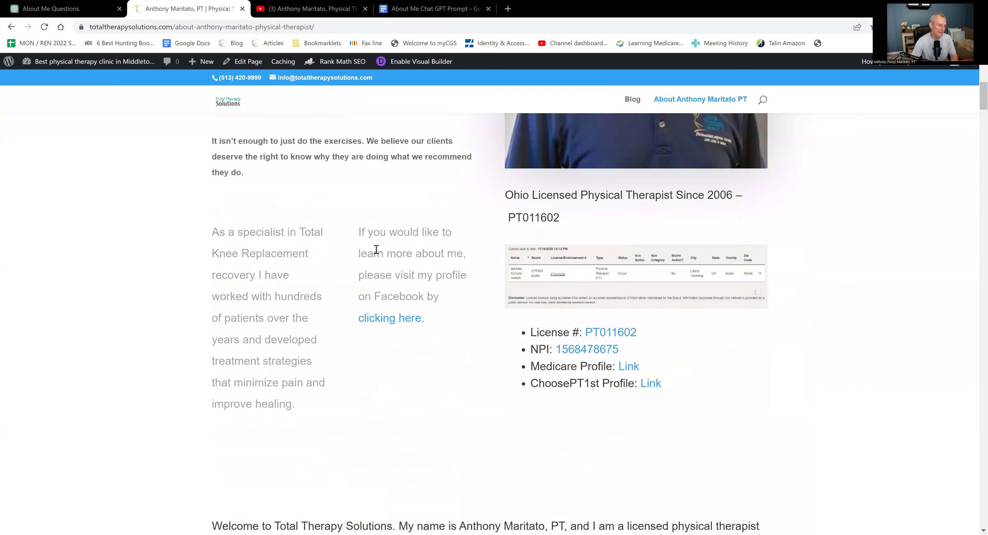
scroll(376, 249, "down", 7)
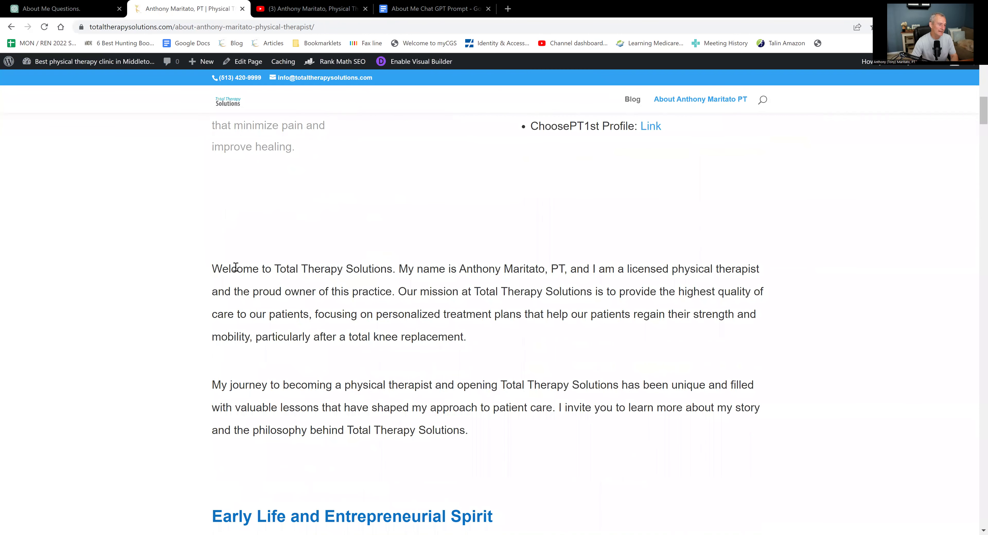
left_click_drag(236, 267, 411, 270)
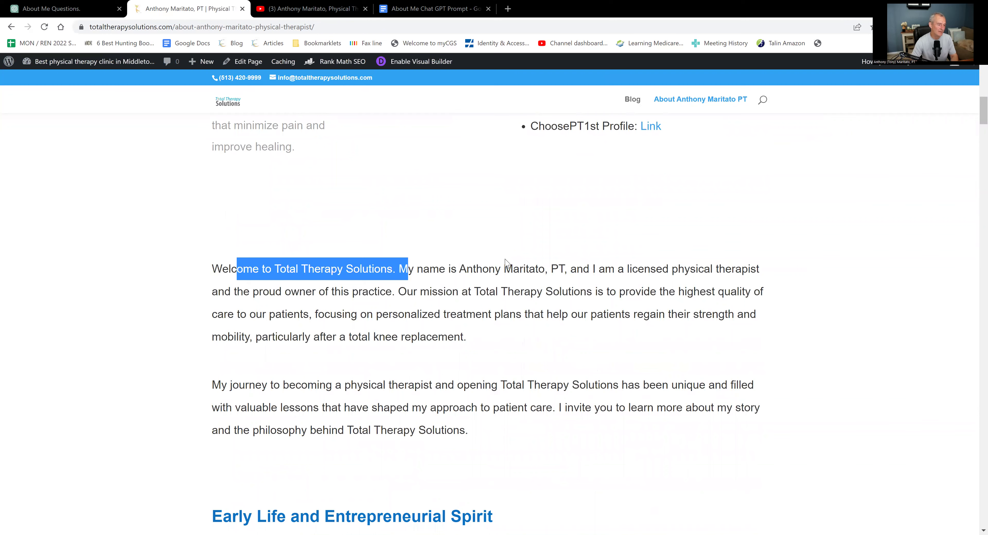
scroll(506, 263, "up", 15)
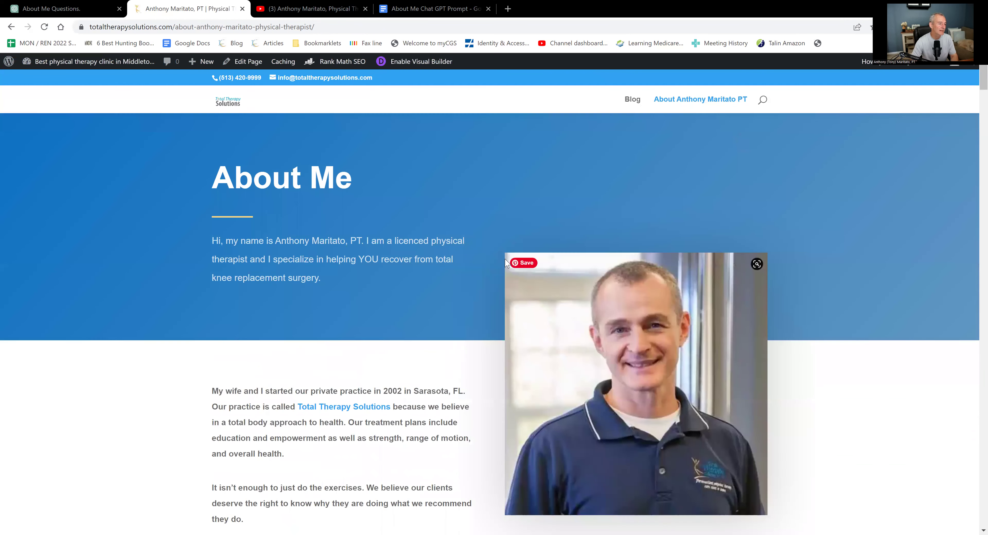
scroll(505, 263, "down", 10)
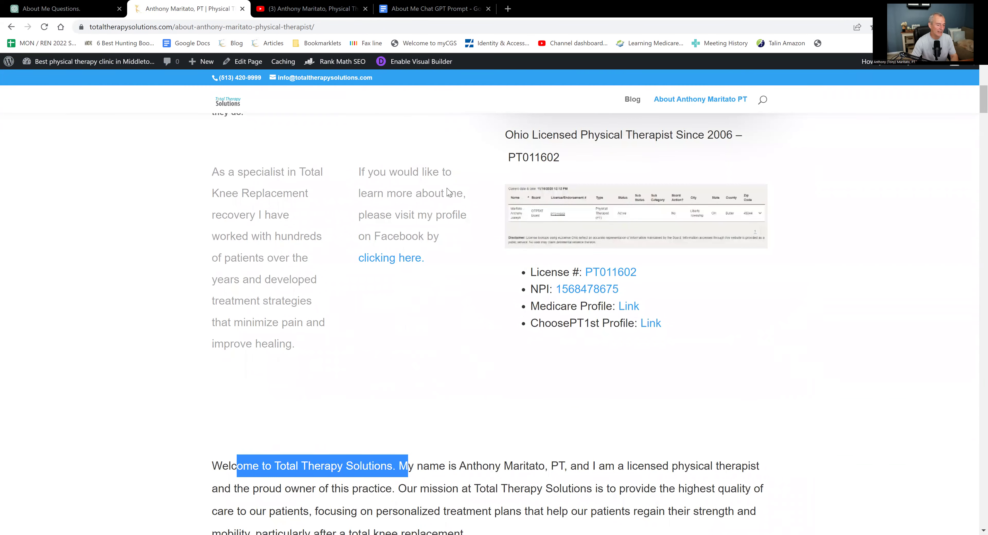
left_click(260, 248)
scroll(260, 247, "down", 5)
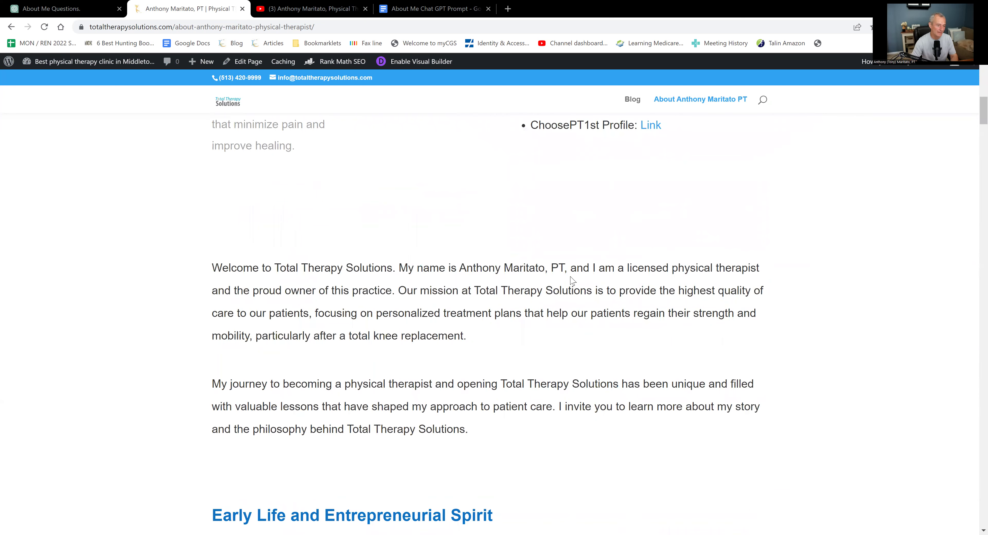
scroll(572, 282, "down", 2)
scroll(572, 282, "down", 4)
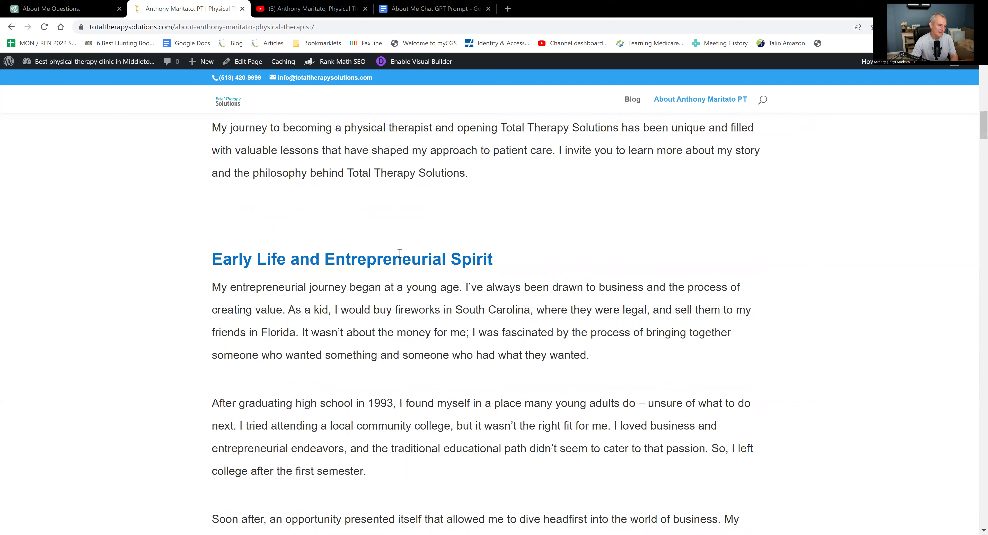
scroll(471, 289, "down", 8)
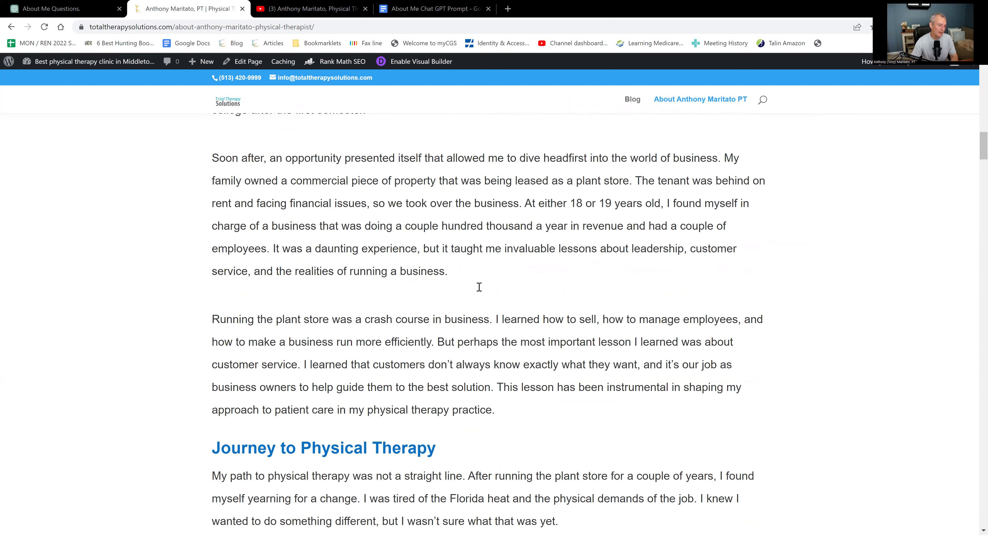
scroll(479, 286, "down", 8)
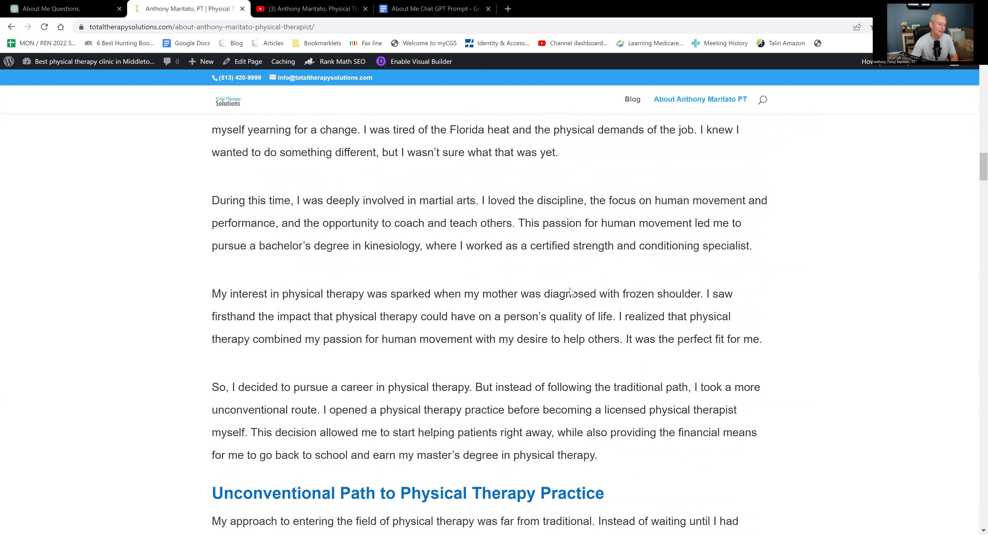
scroll(571, 291, "down", 5)
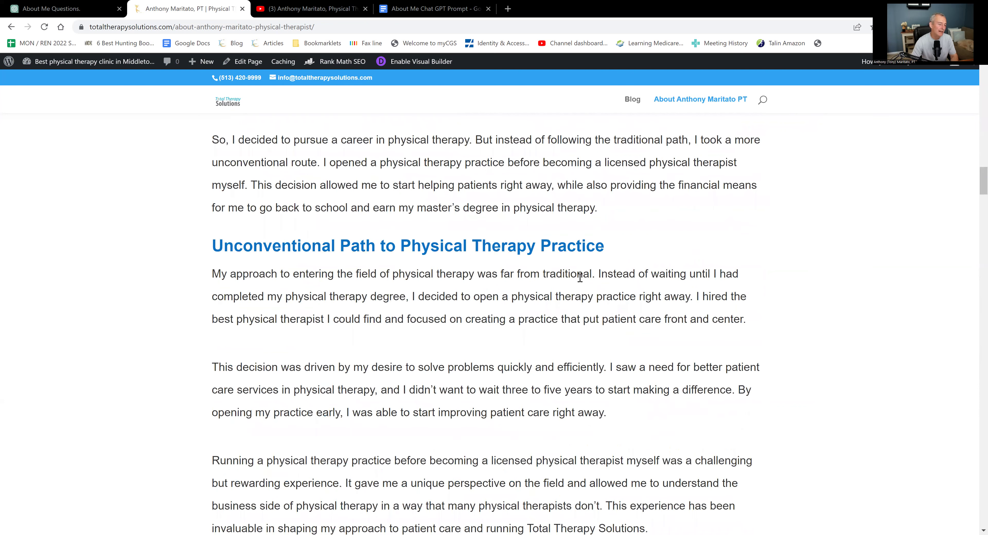
scroll(577, 281, "down", 6)
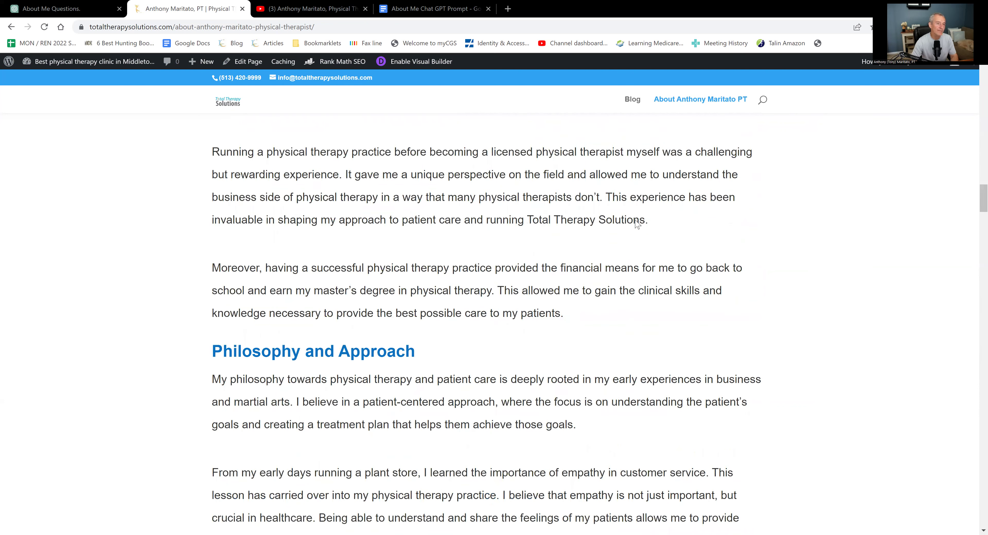
Step: Switch to YouTube and copy the share link of the physical therapist background story video
left_click(288, 12)
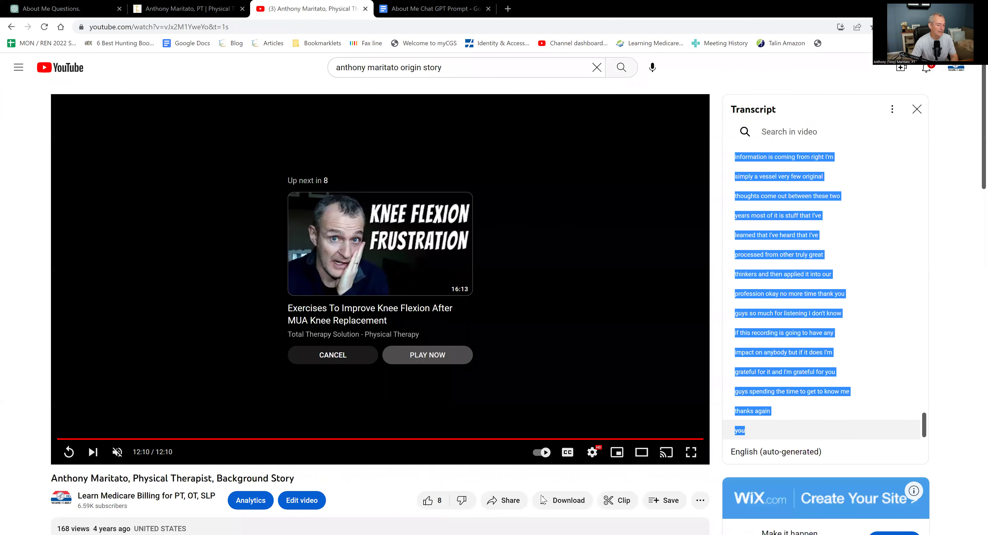
left_click(503, 501)
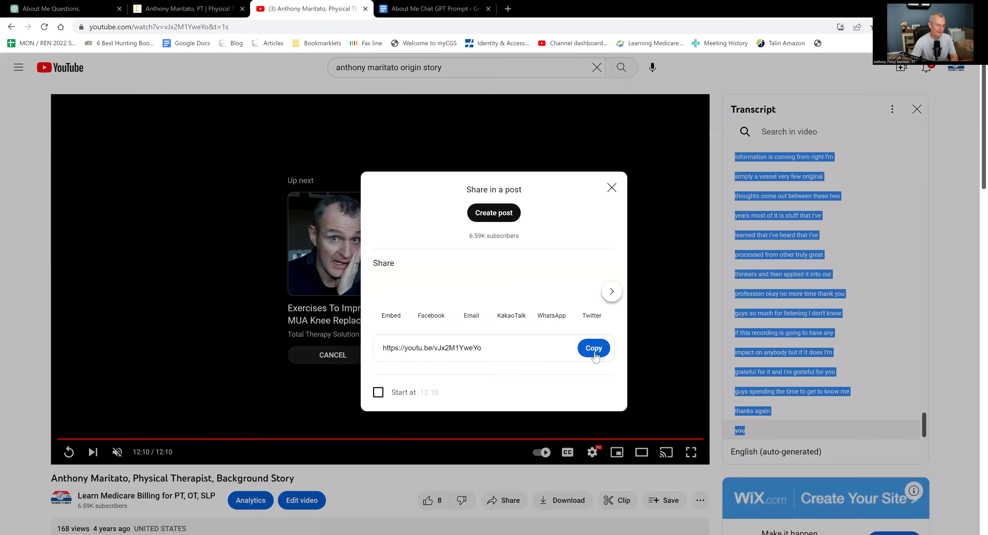
key("ctrl+c")
left_click(612, 192)
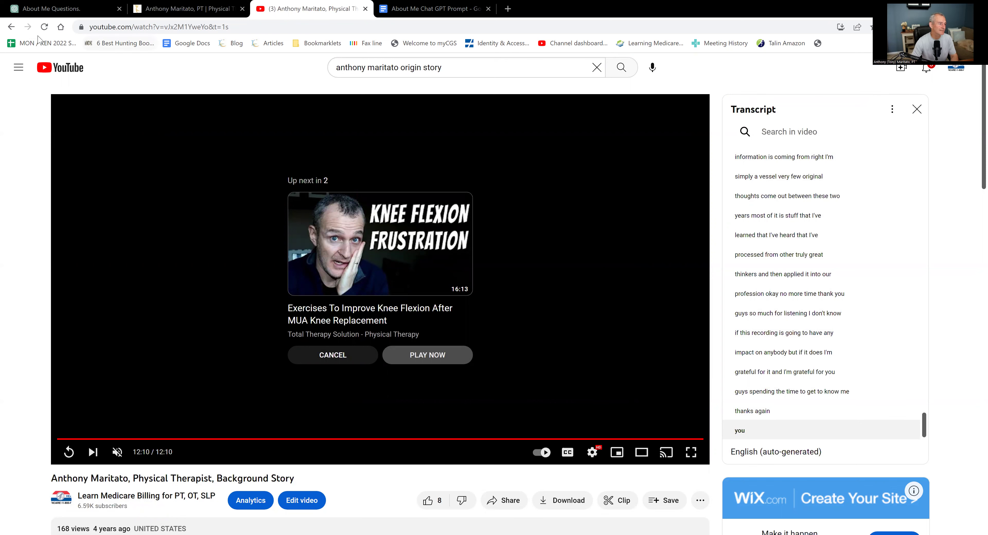
Step: Reopen the about me page in the visual builder and add a Video module below the "Early Life and Entrepreneurial Spirit" text
left_click(178, 11)
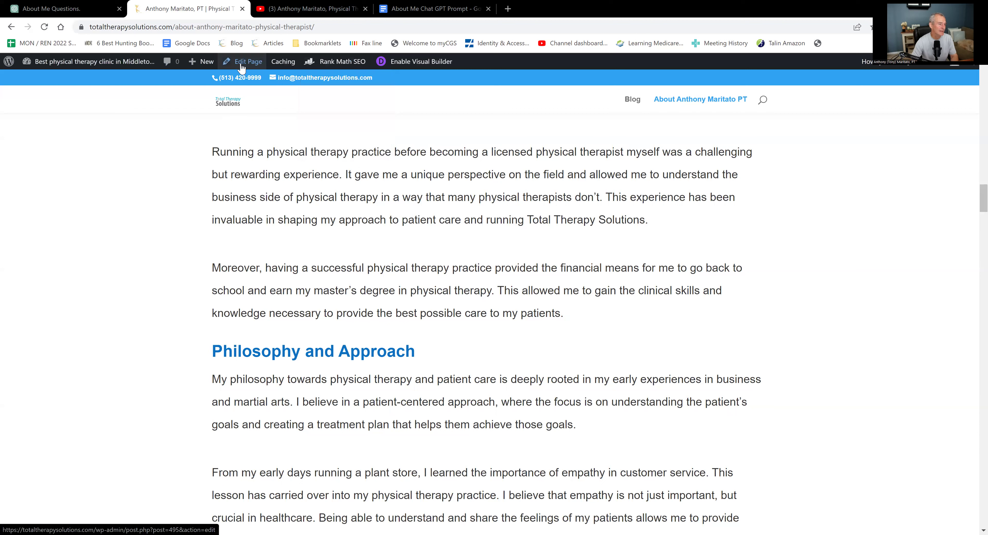
left_click(391, 62)
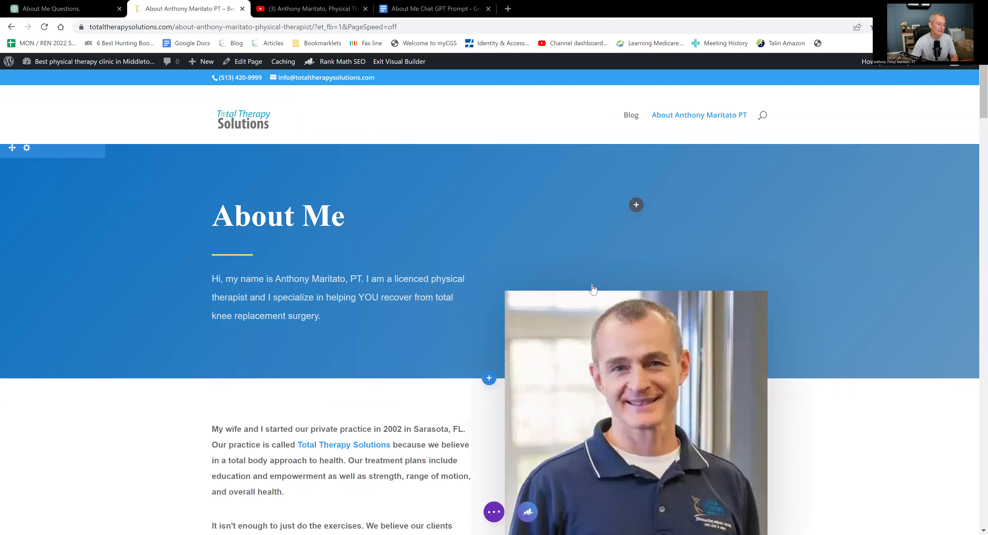
scroll(592, 284, "down", 8)
scroll(485, 353, "down", 5)
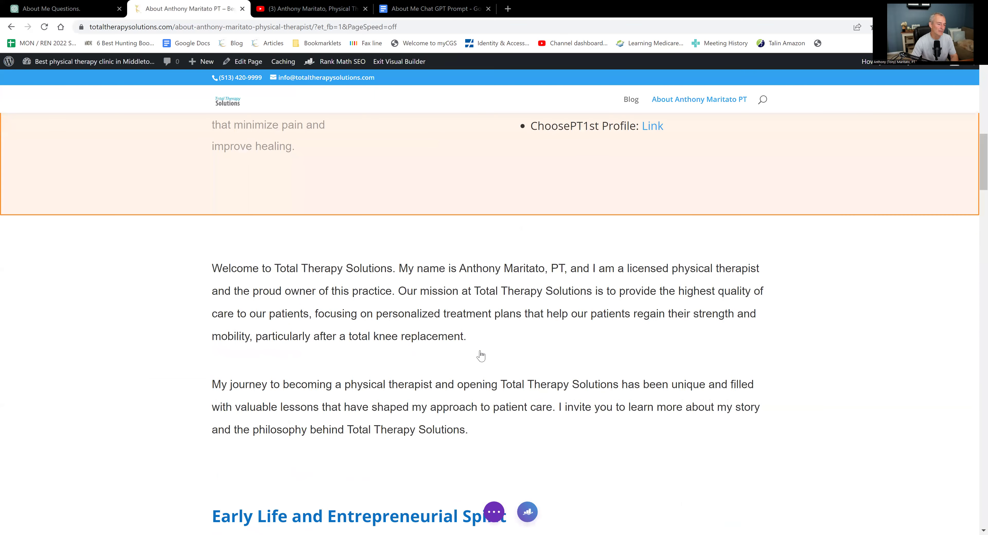
scroll(480, 355, "down", 7)
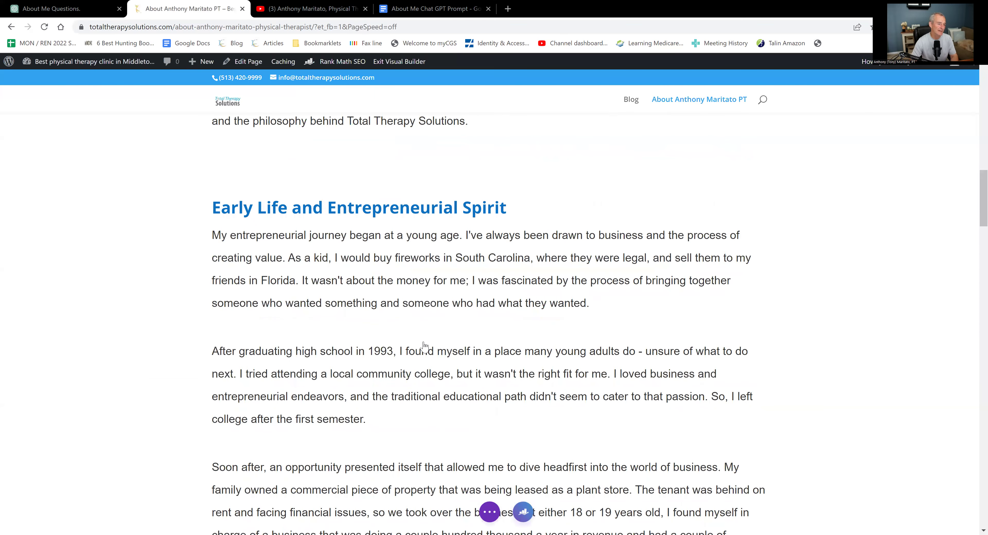
scroll(495, 334, "down", 7)
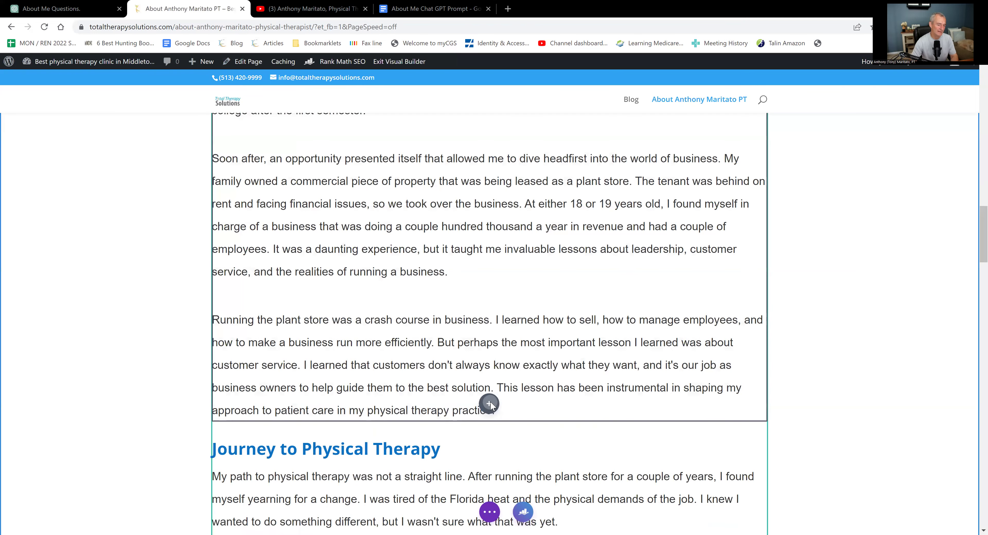
left_click(490, 403)
type("vid")
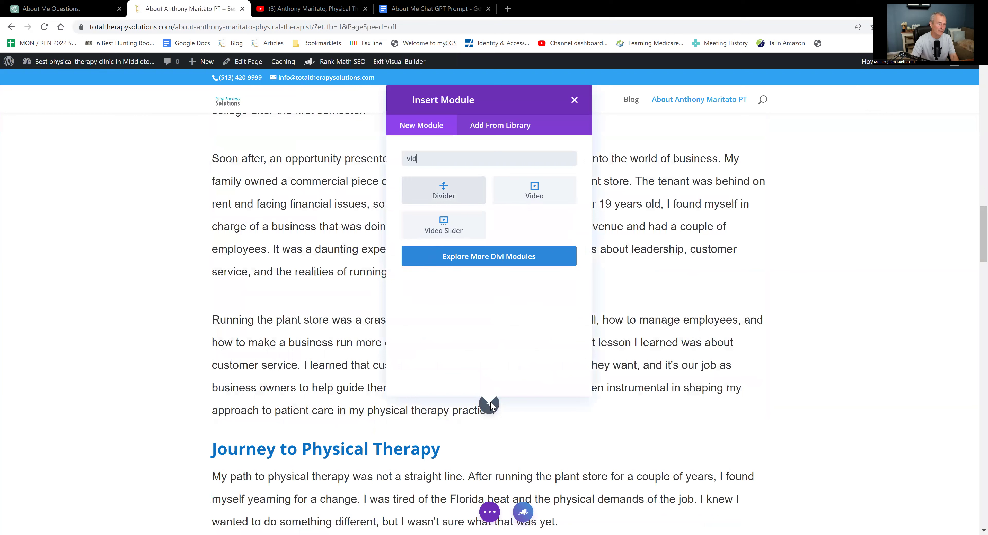
left_click(526, 188)
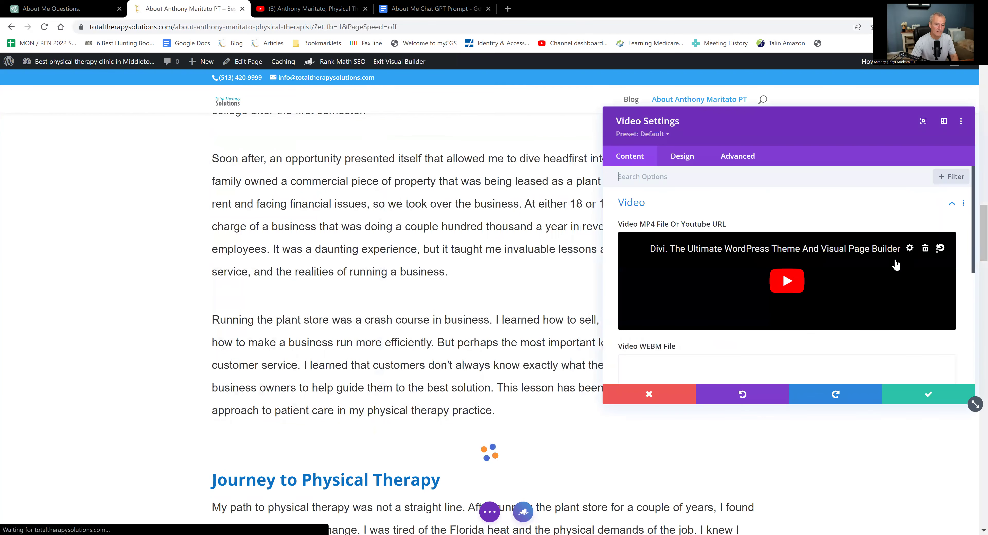
left_click(910, 249)
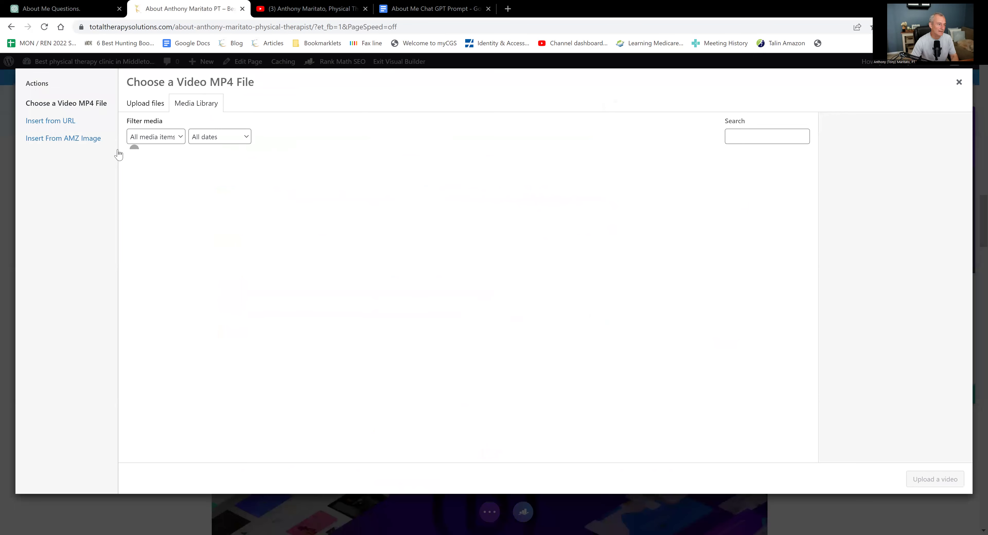
left_click(50, 121)
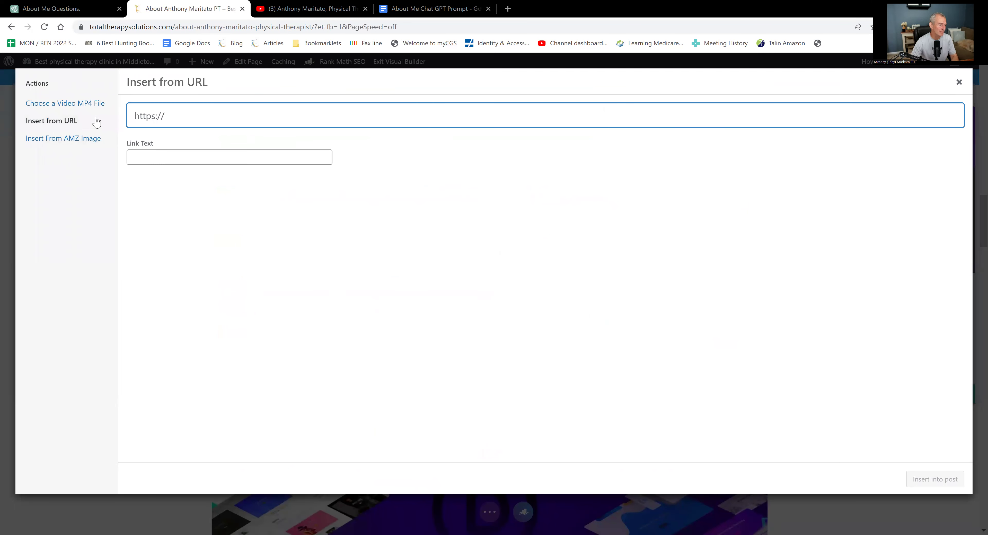
key("ctrl+v")
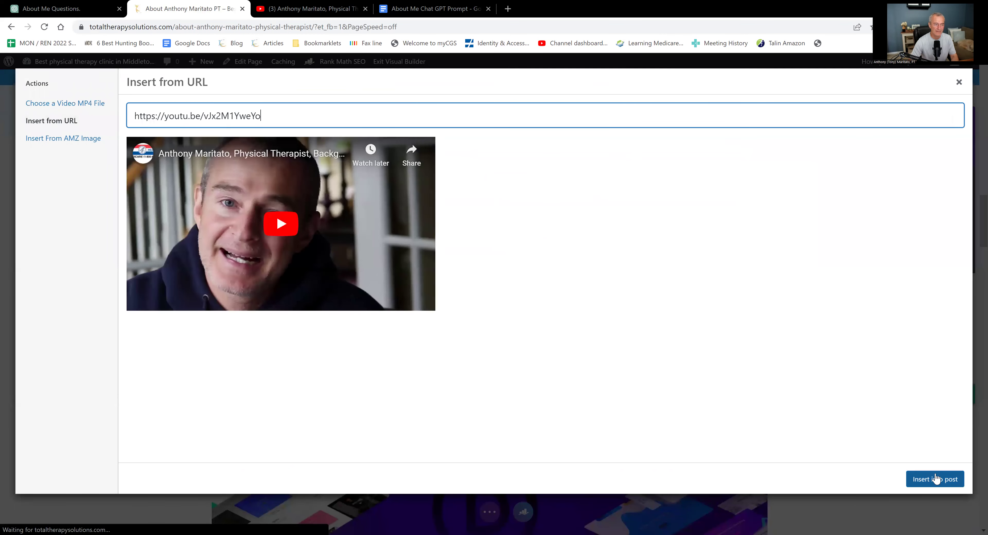
left_click(935, 479)
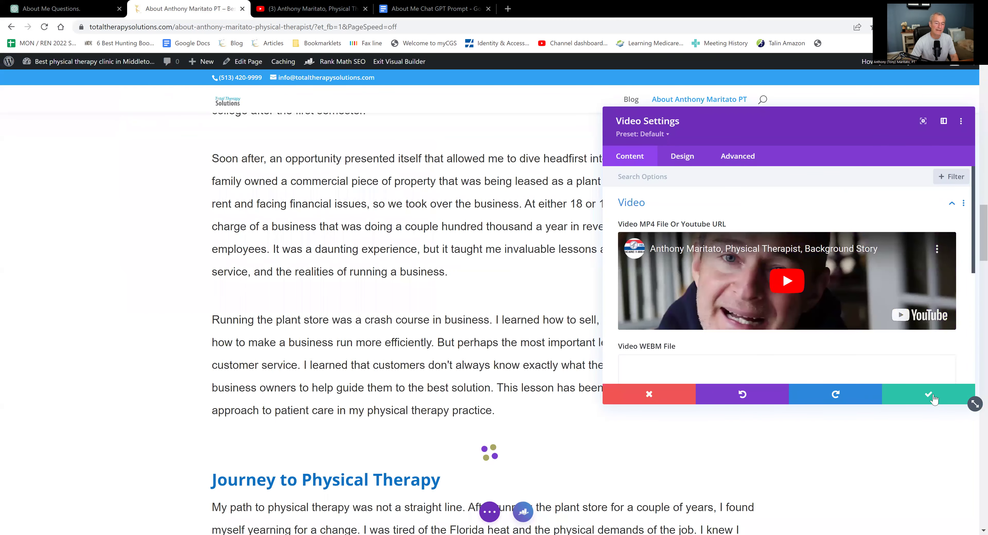
left_click(933, 400)
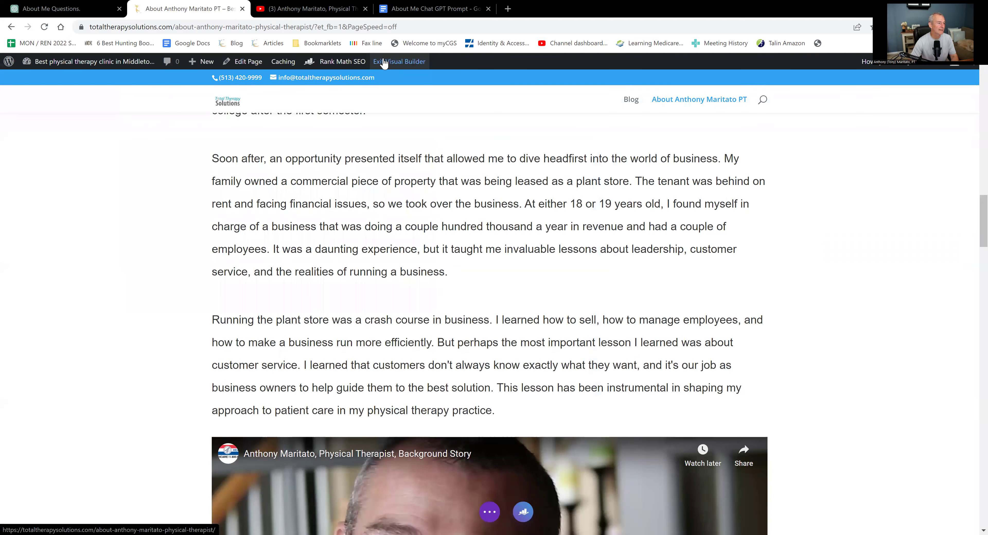
Step: Exit the visual builder and save the about me page's unsaved changes
left_click(395, 63)
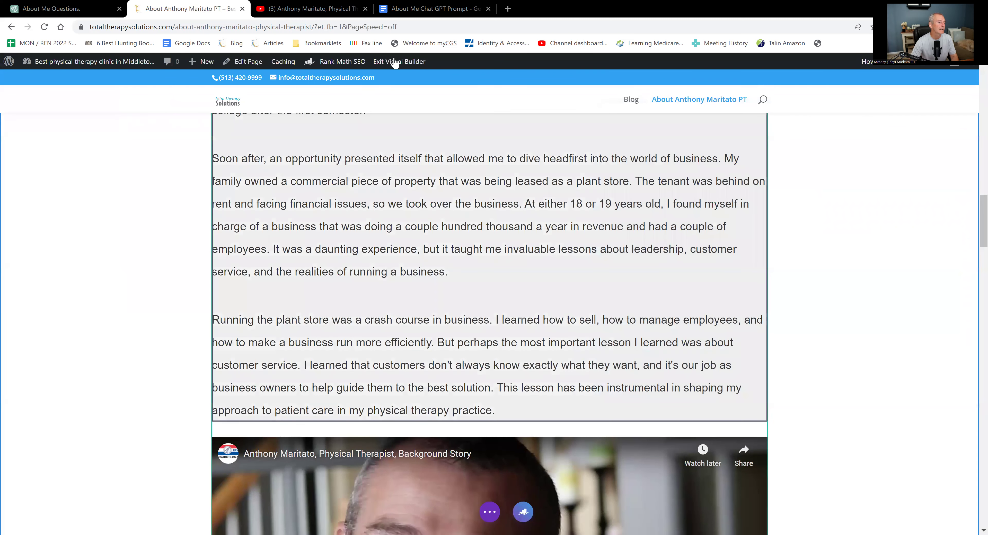
left_click(398, 66)
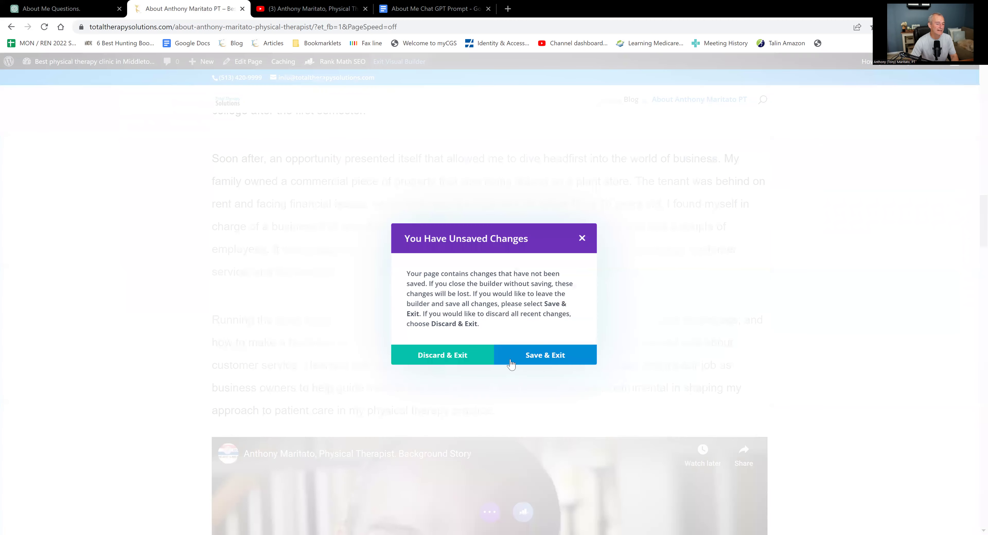
left_click(658, 365)
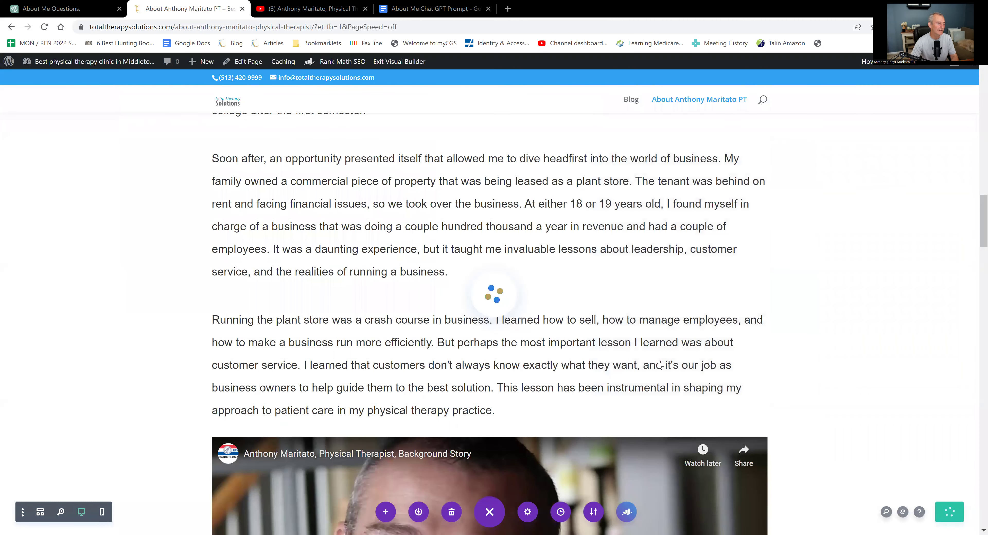
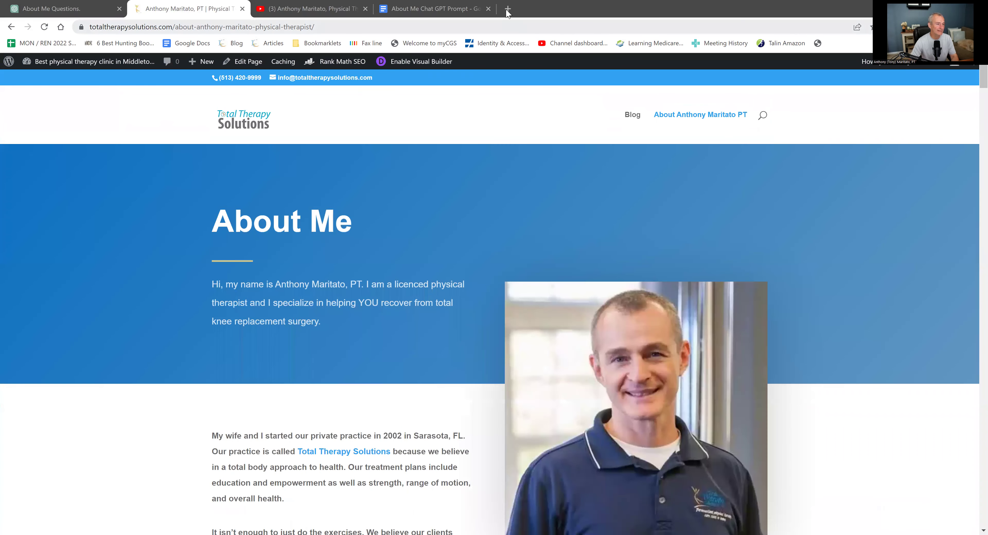
Step: Open Facebook in a new browser tab, search for "ttspt" and open the Total Therapy Solutions: Physical Therapy page
left_click(508, 11)
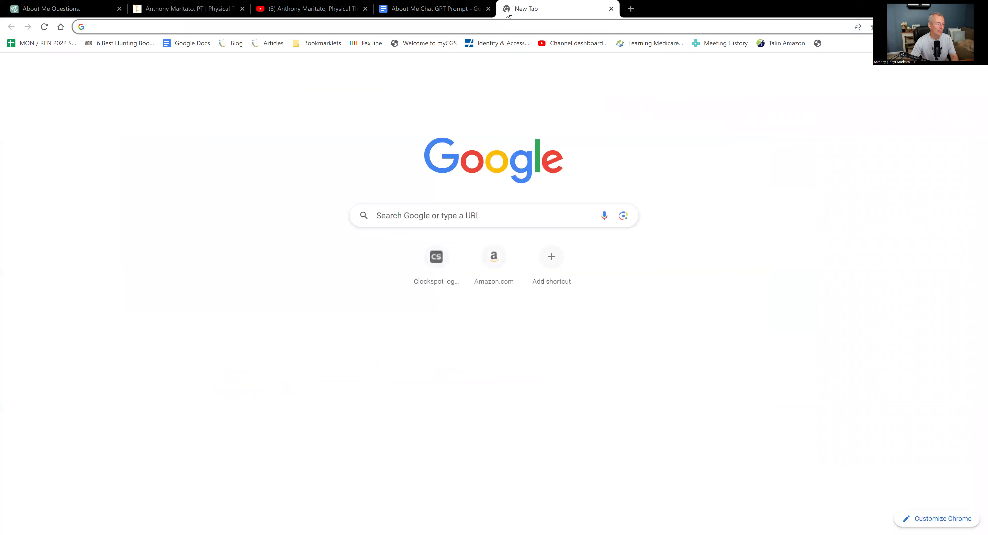
type("fa")
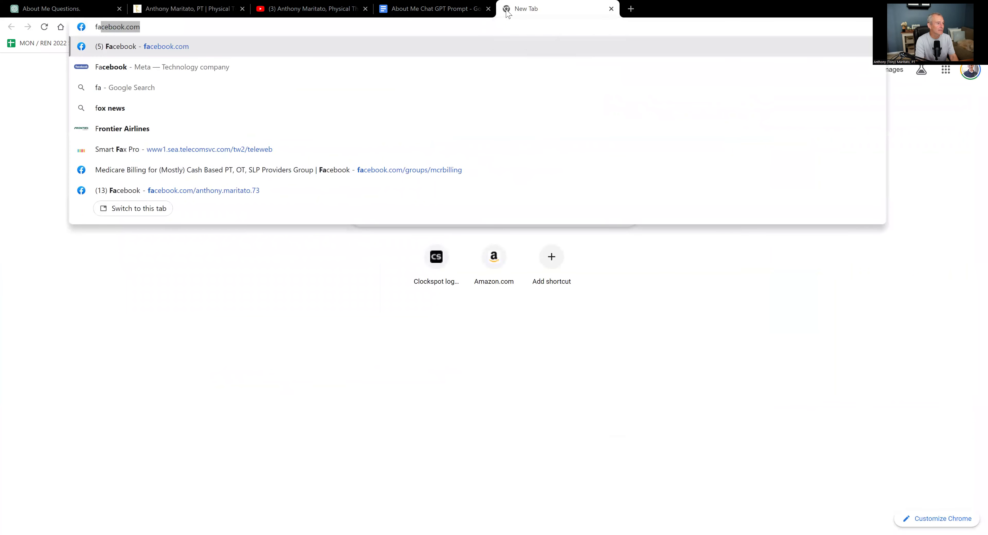
key("Return")
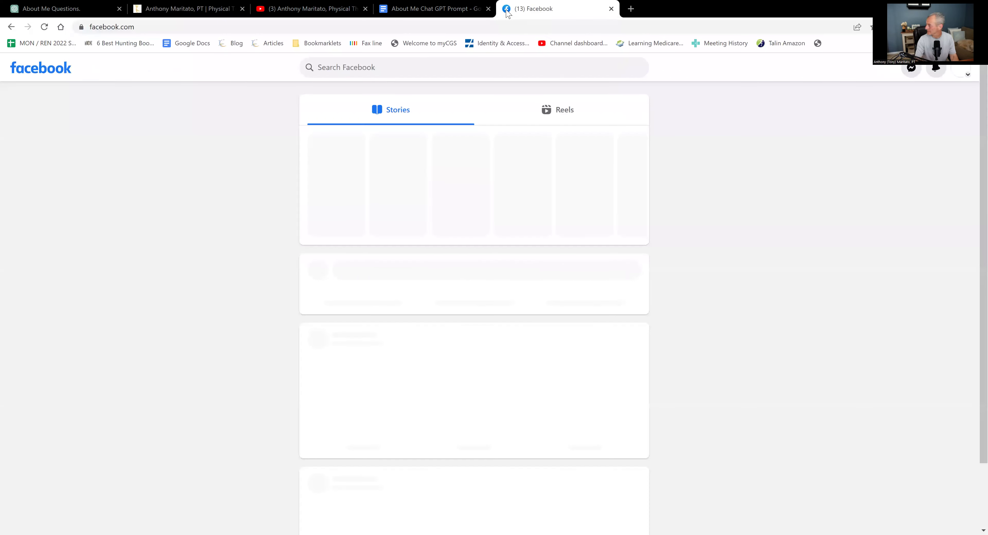
left_click(400, 67)
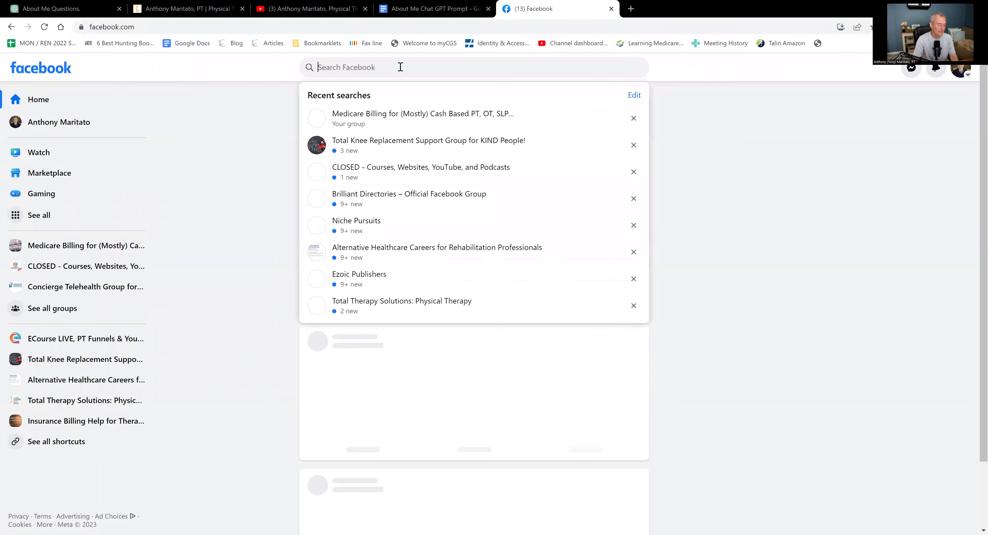
type("ttspt")
key("Return")
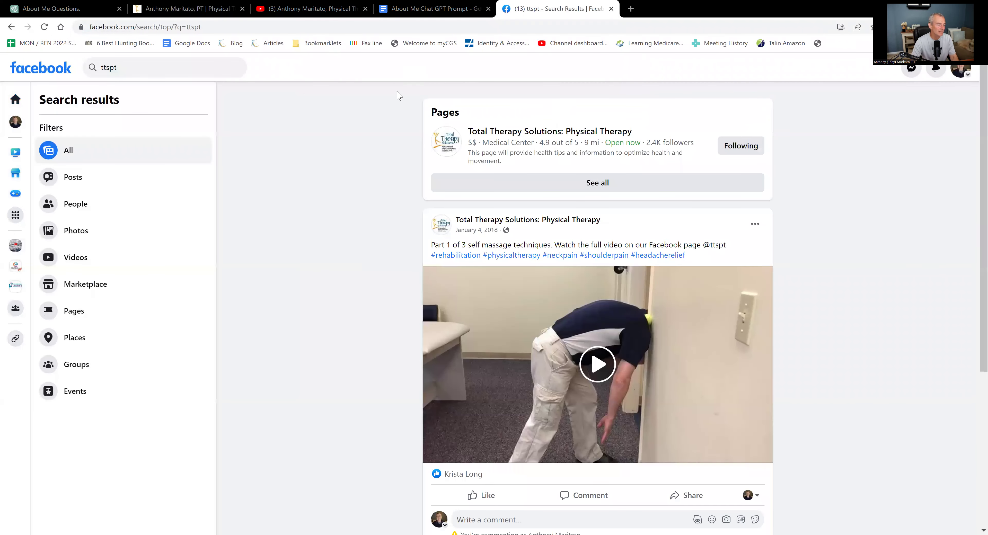
left_click(558, 134)
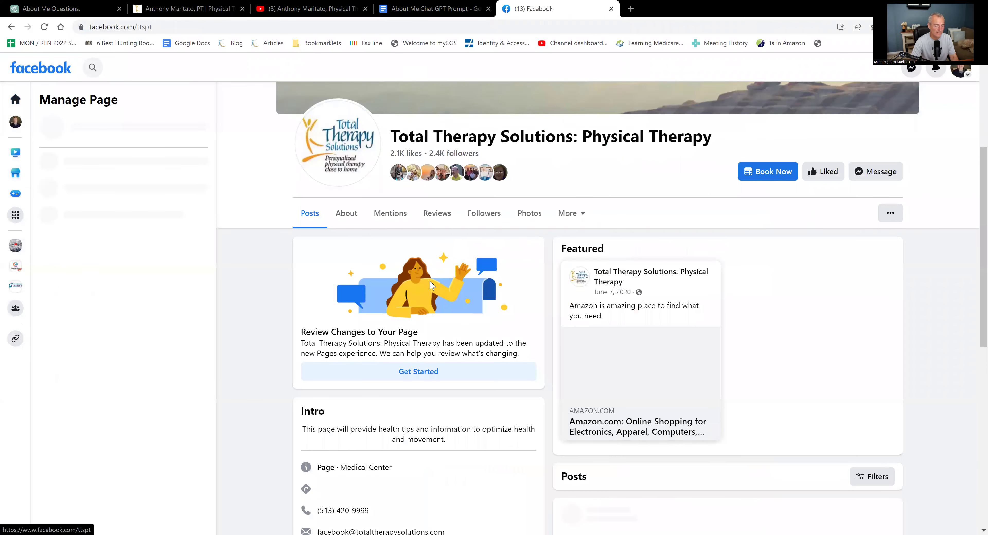
Step: Browse the photos of the Total Therapy Solutions Facebook page for pictures of the practice
left_click(528, 221)
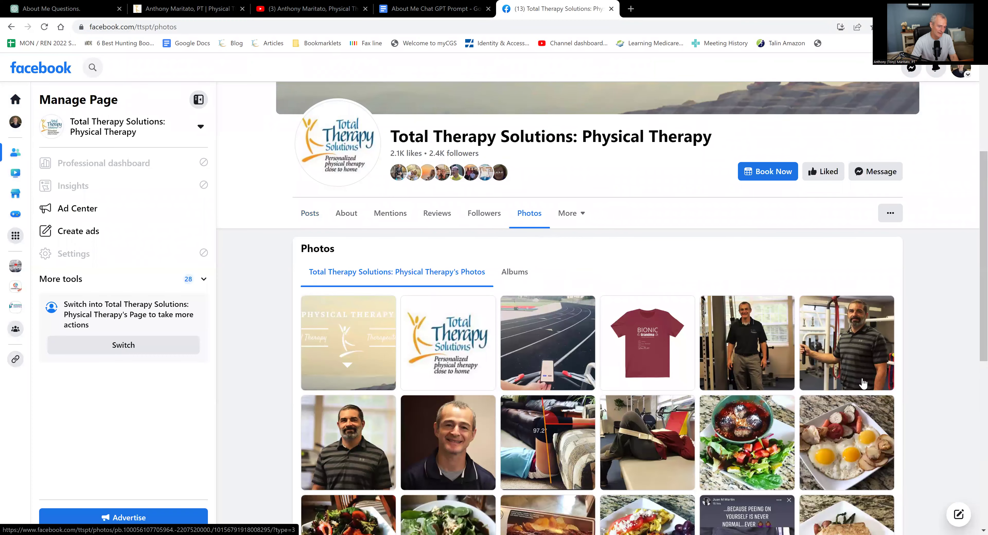
scroll(845, 436, "down", 2)
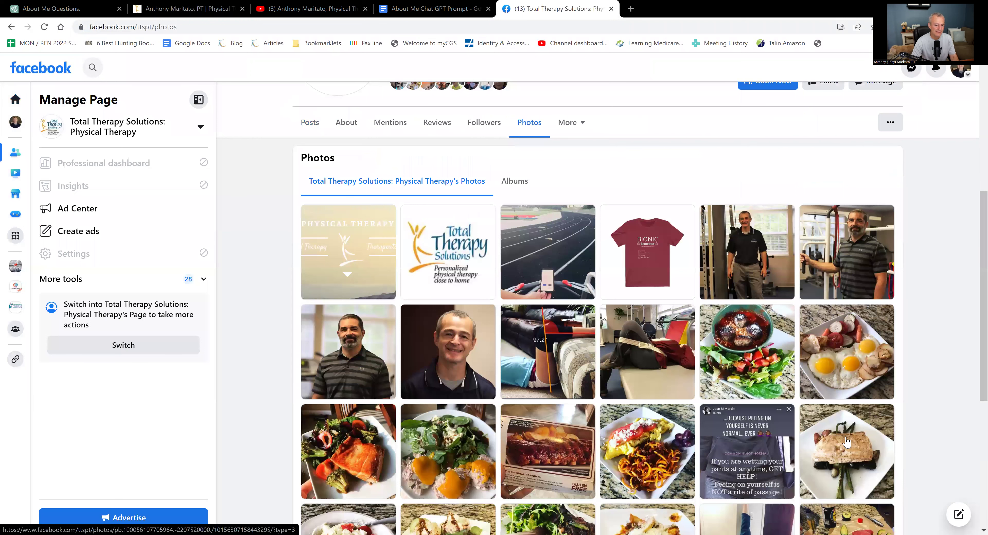
scroll(847, 437, "down", 10)
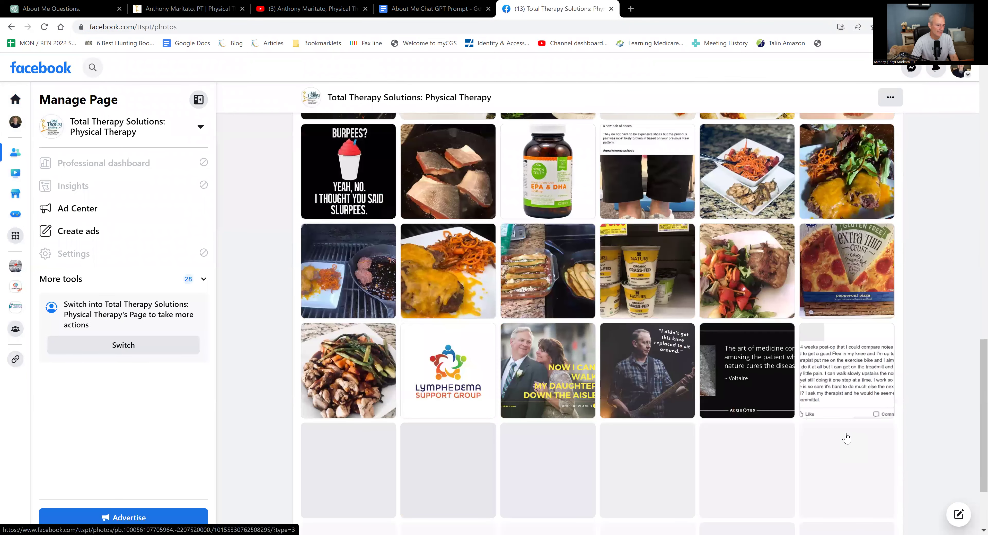
scroll(847, 438, "down", 10)
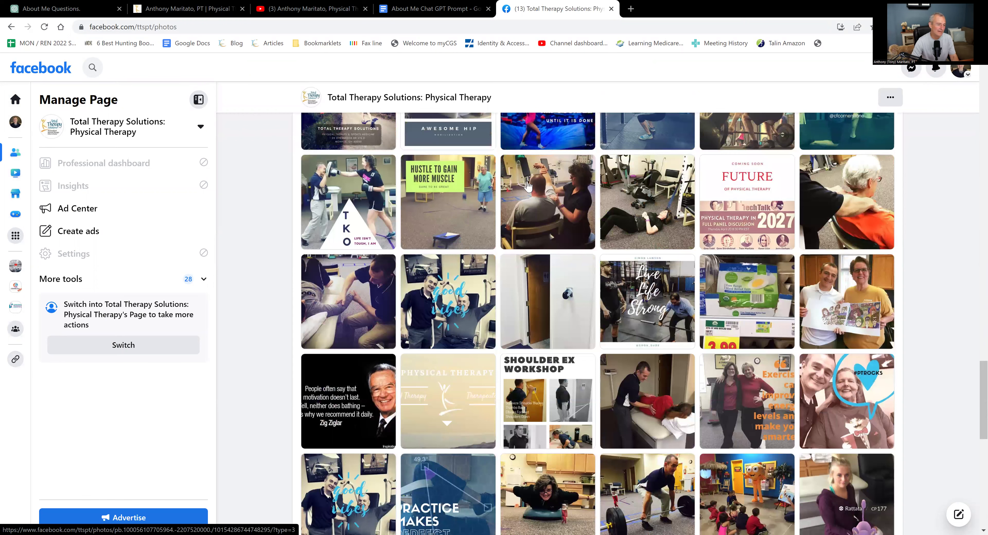
scroll(528, 186, "down", 10)
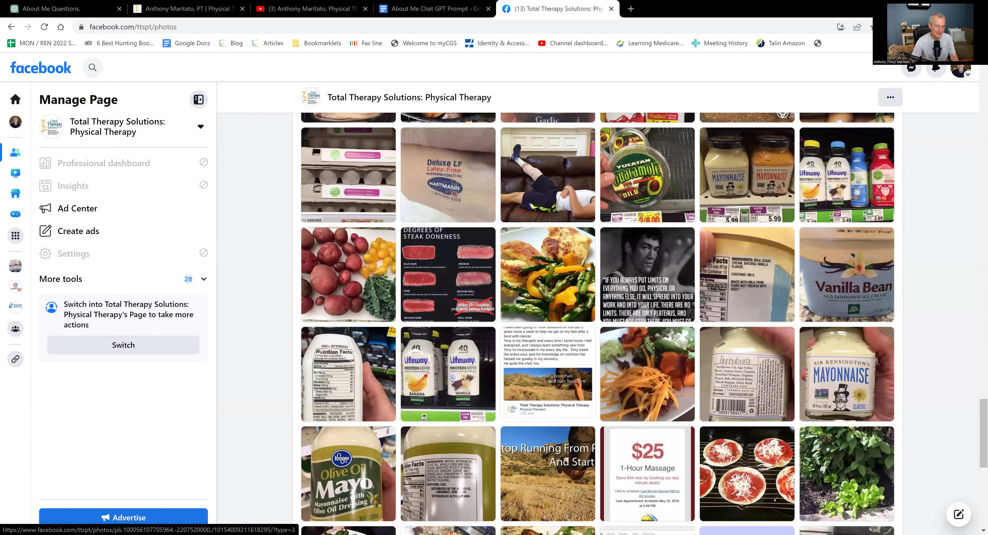
scroll(617, 411, "down", 10)
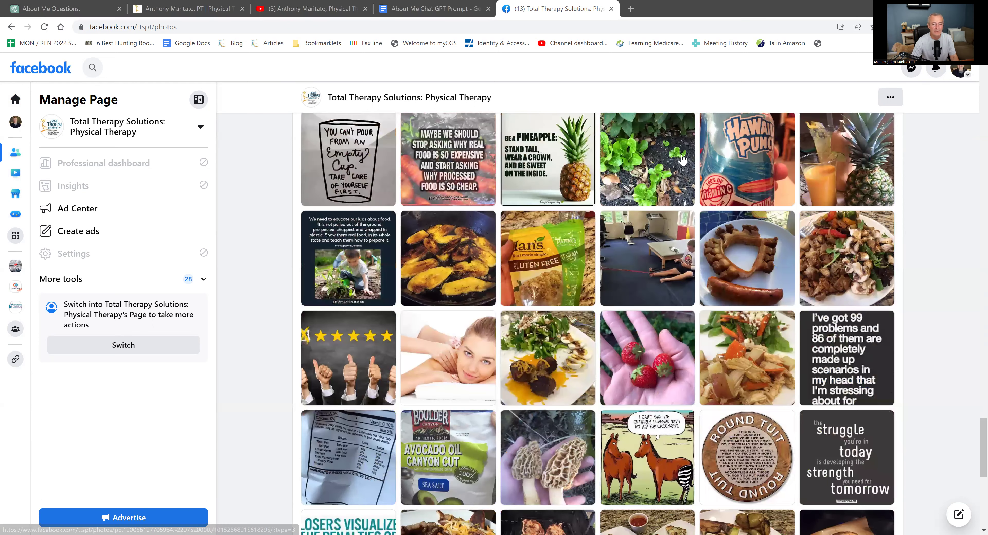